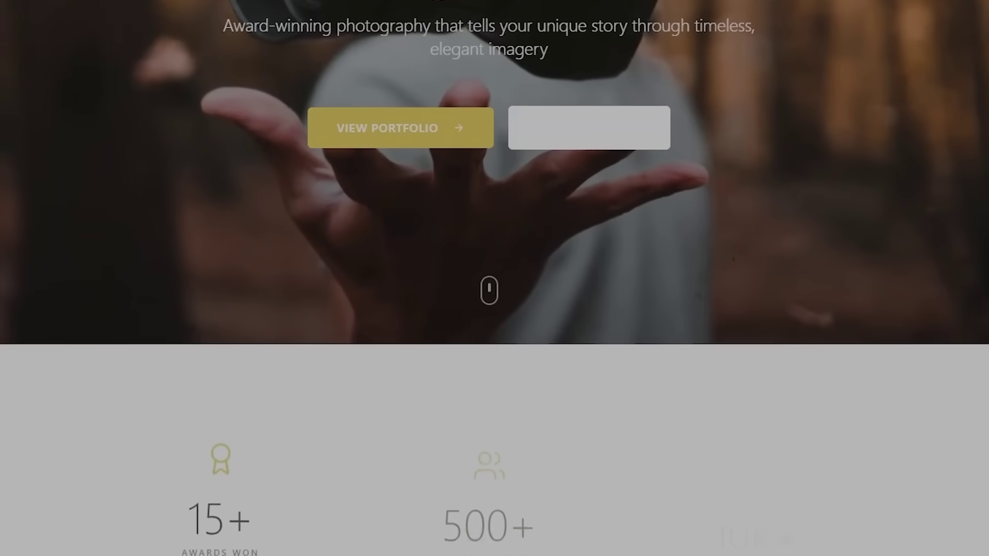
pyautogui.scroll(-10, 494, 278)
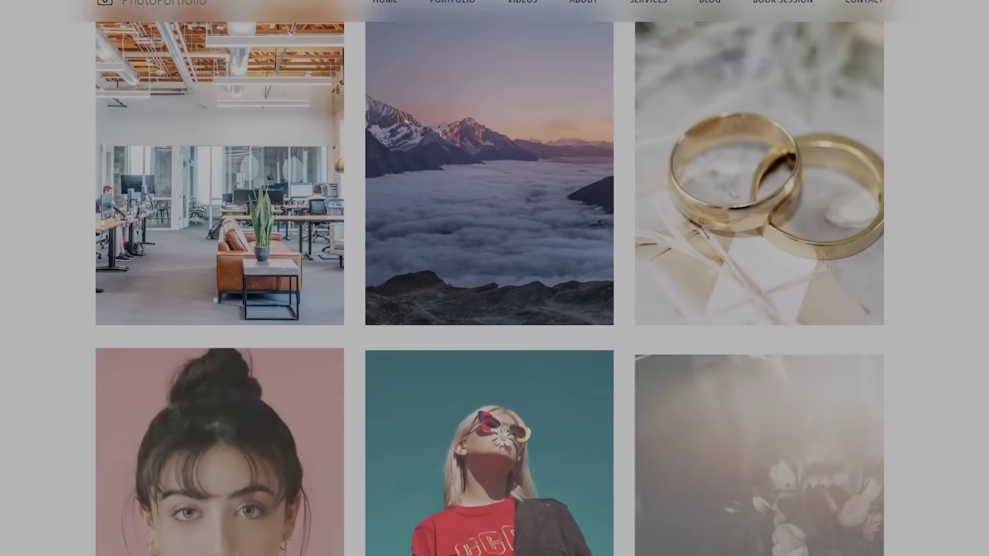
pyautogui.scroll(-5, 494, 278)
pyautogui.scroll(-5, 495, 279)
pyautogui.scroll(-5, 495, 279)
pyautogui.scroll(-3, 494, 279)
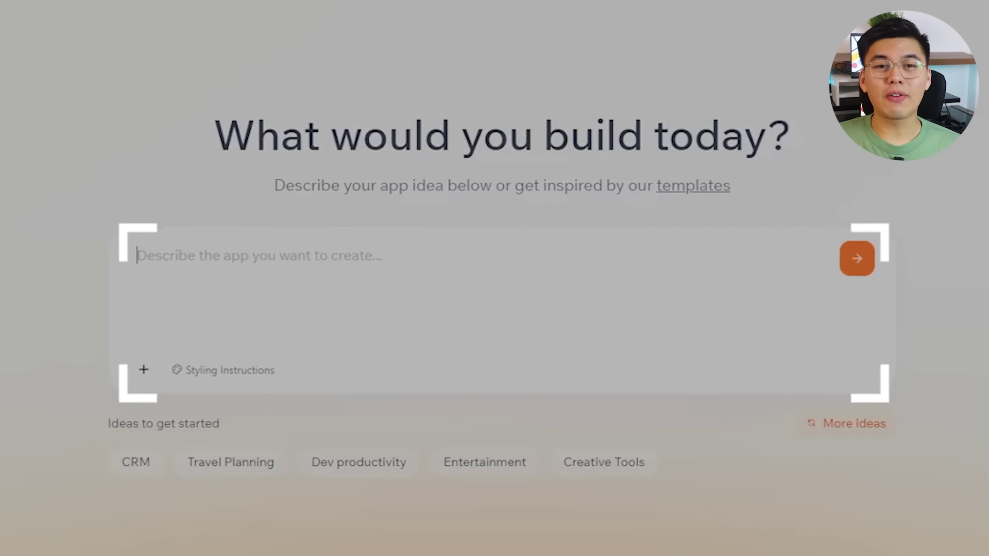
# - Paste the minimalist PhotoPortfolio site description and send it to Base44 to generate the app
pyautogui.write('Create a photography website named PhotoPortfolio that includes a Home page, Portfolio, About, Services, Blog, and Contact page. Use a clean, minimalist layout with large image sections, smooth transitions, and responsive design for all devices.')
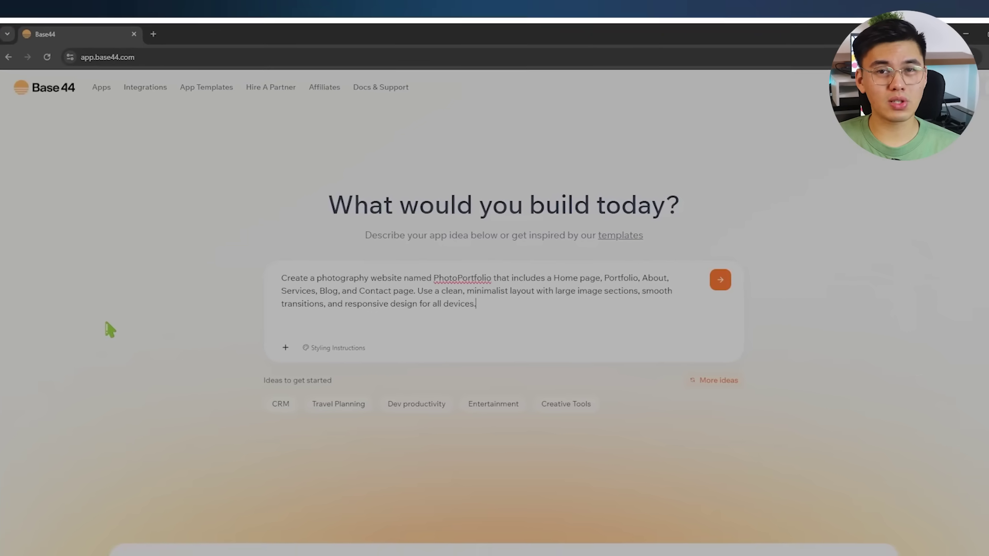
pyautogui.press('Return')
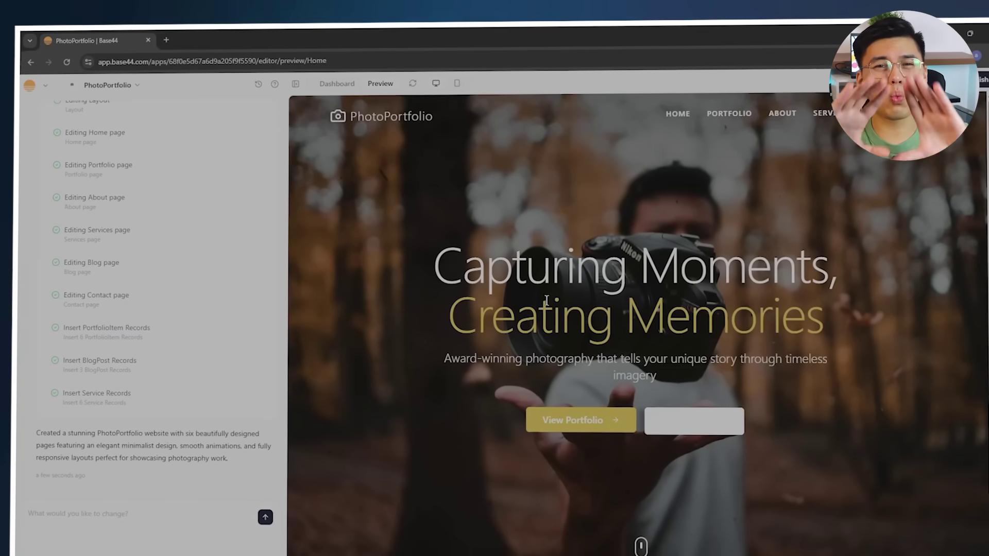
pyautogui.scroll(-3, 698, 366)
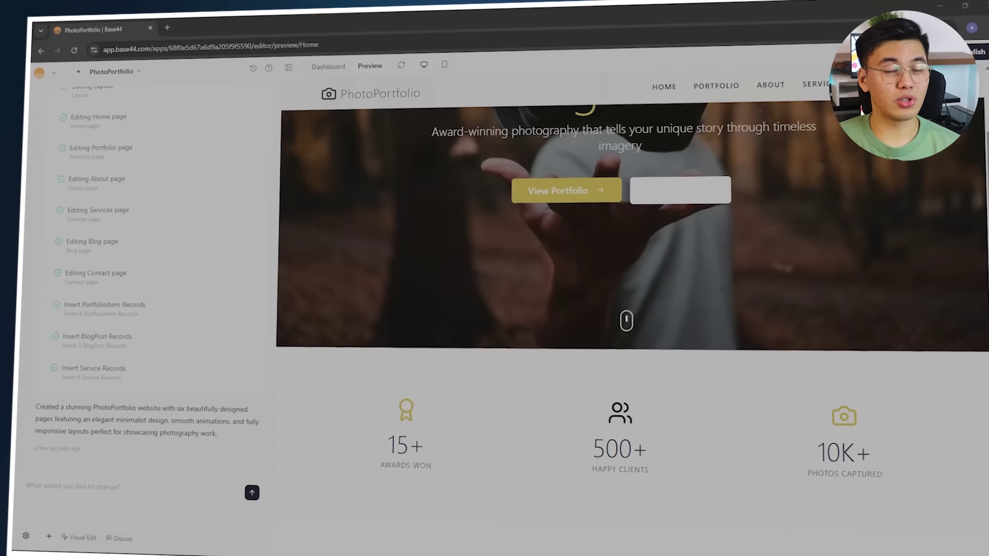
pyautogui.scroll(-5, 621, 309)
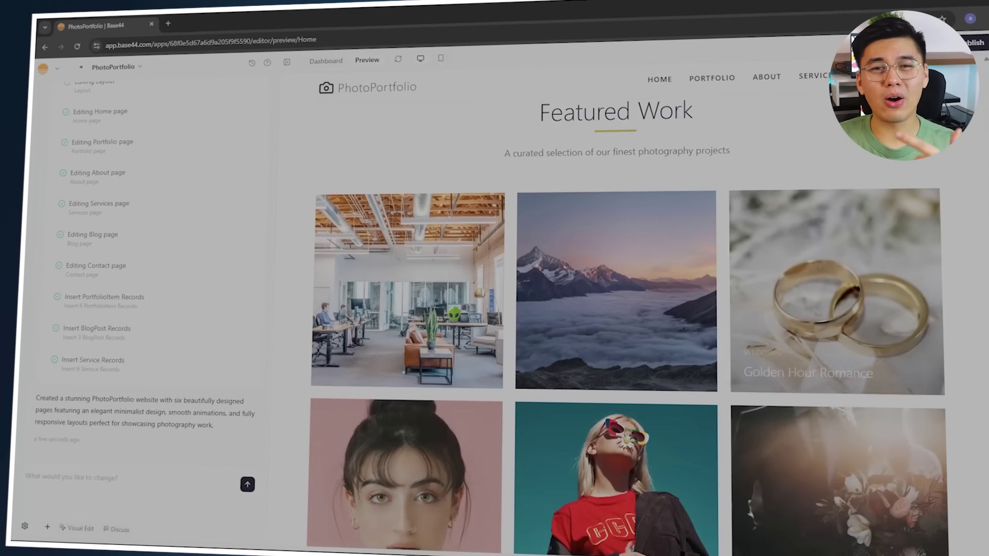
pyautogui.scroll(-3, 618, 309)
pyautogui.scroll(-2, 696, 347)
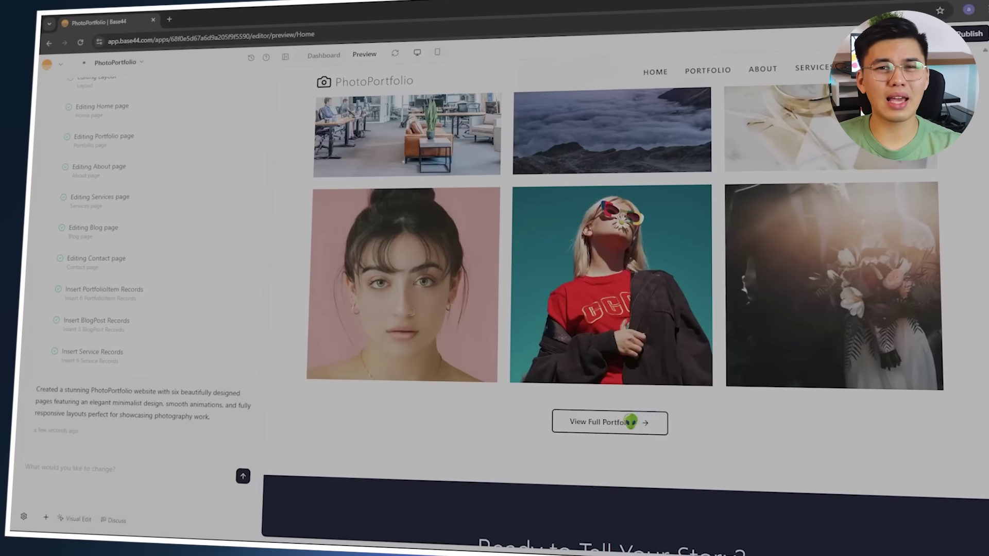
# - Preview the full Portfolio page and the Contact page, returning to Home after each
pyautogui.click(618, 427)
pyautogui.scroll(-4, 590, 334)
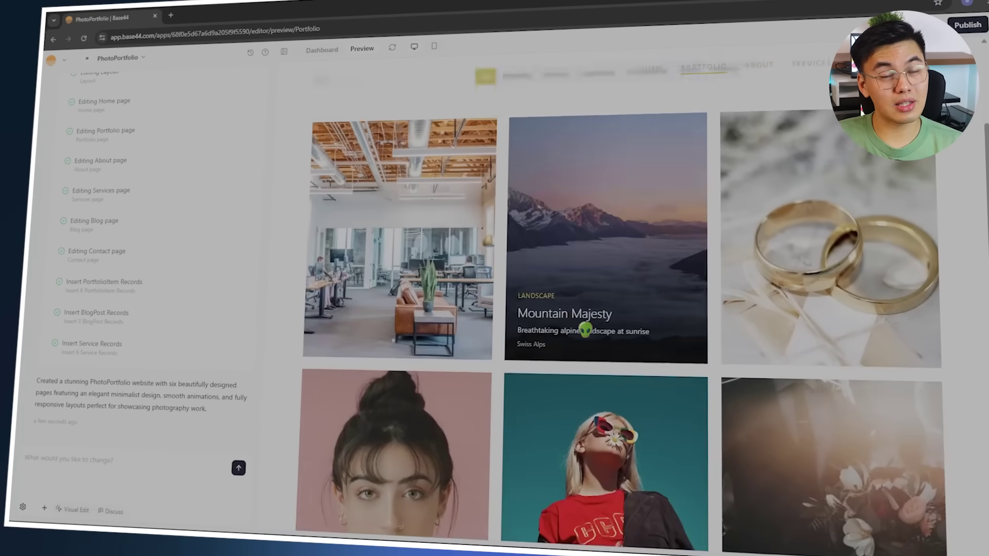
pyautogui.scroll(-5, 589, 335)
pyautogui.scroll(8, 585, 332)
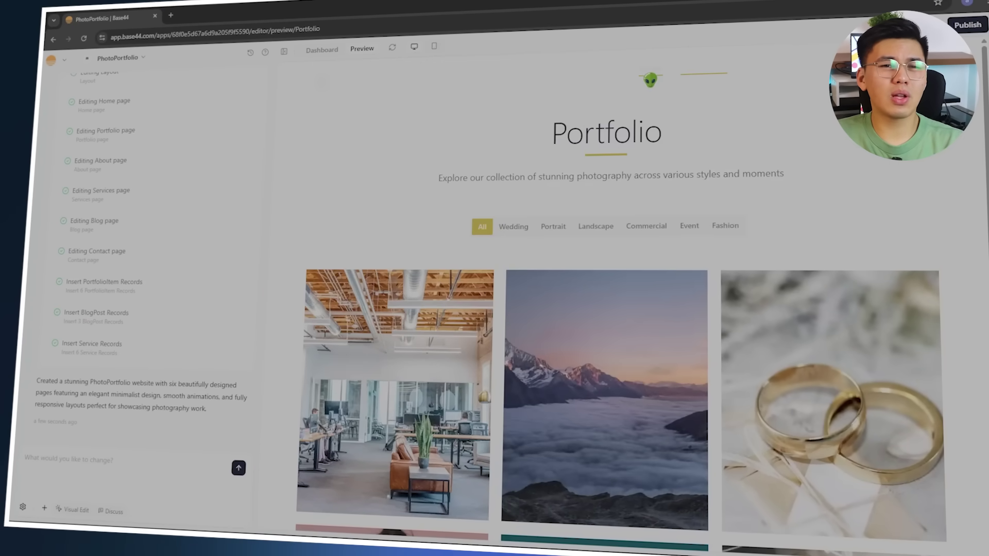
pyautogui.click(651, 65)
pyautogui.scroll(-4, 444, 293)
pyautogui.scroll(-4, 444, 294)
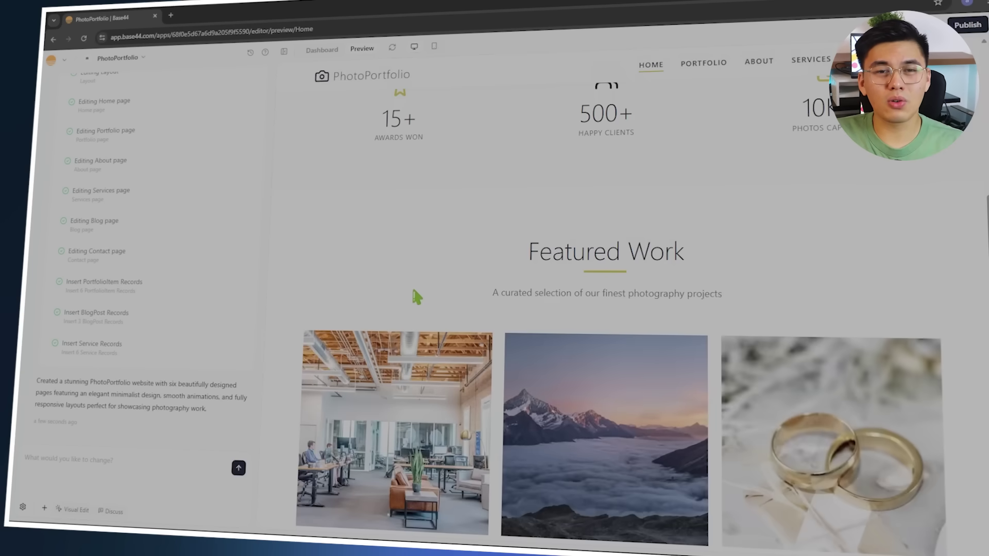
pyautogui.scroll(-4, 541, 285)
pyautogui.scroll(-4, 582, 305)
pyautogui.click(605, 292)
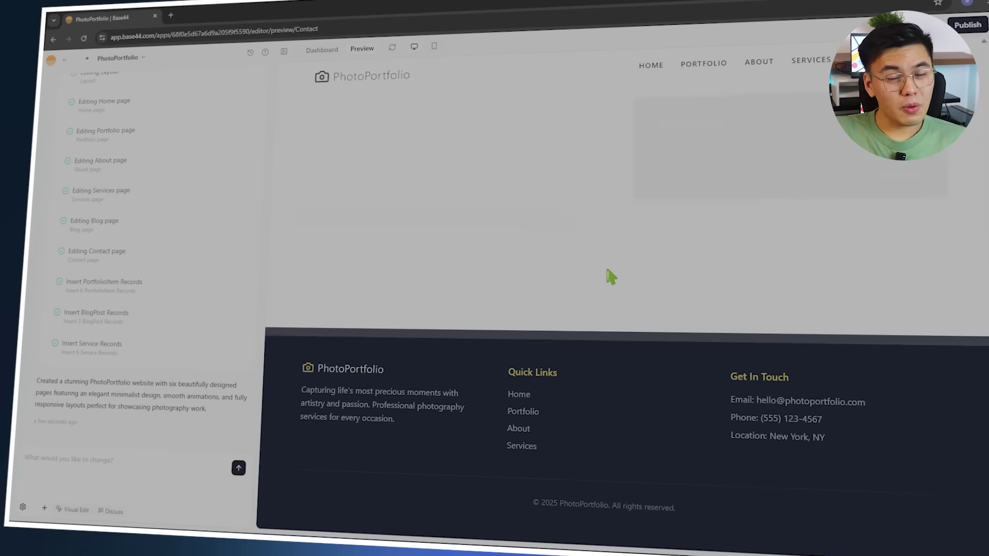
pyautogui.scroll(-1, 555, 277)
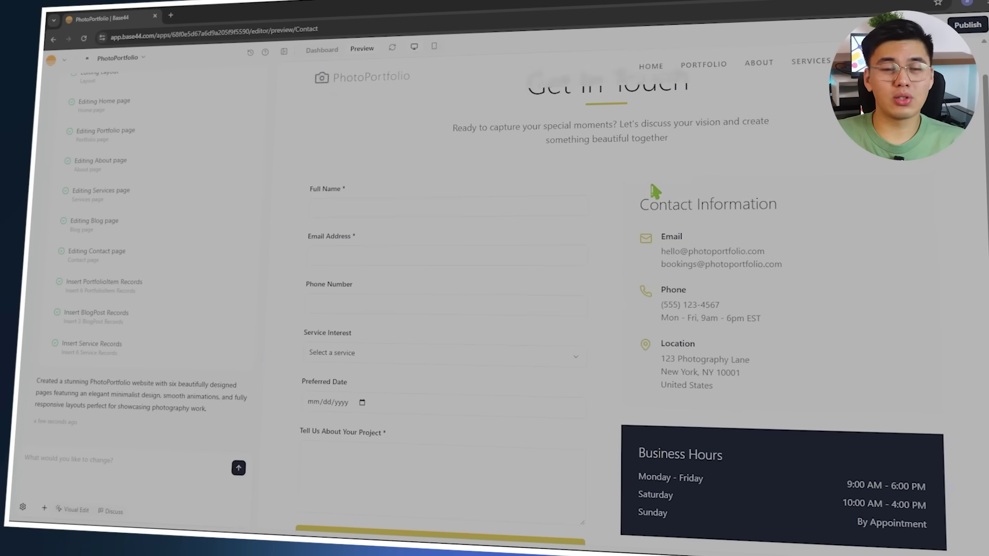
pyautogui.click(650, 65)
# - Visit Portfolio, About and Services, and check that the booking buttons lead to the Contact form
pyautogui.click(703, 67)
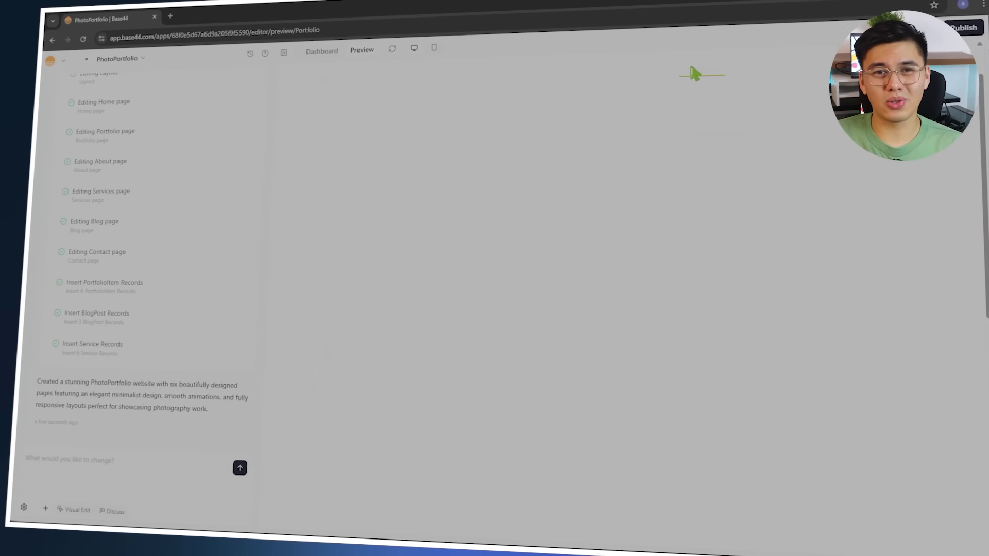
pyautogui.scroll(-3, 659, 180)
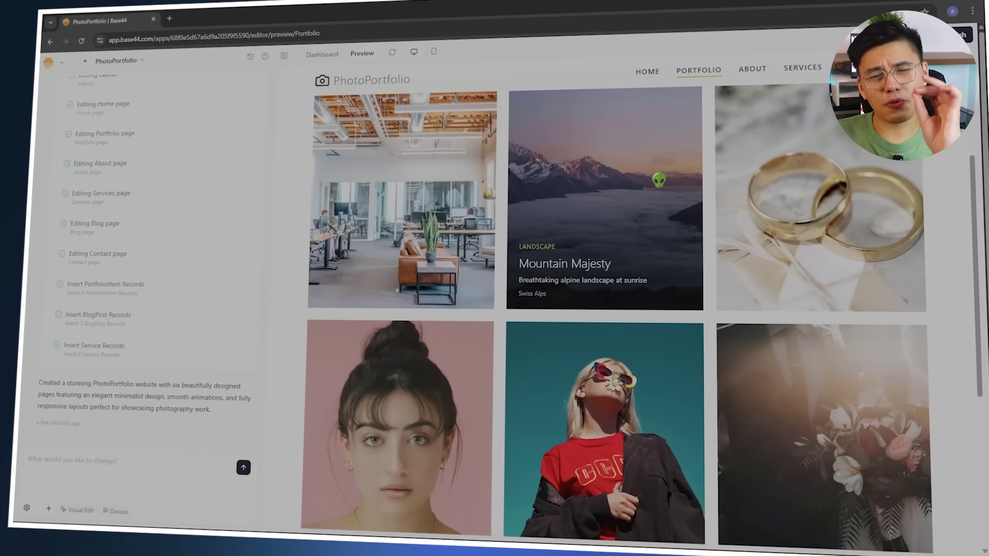
pyautogui.scroll(-4, 548, 295)
pyautogui.scroll(5, 464, 271)
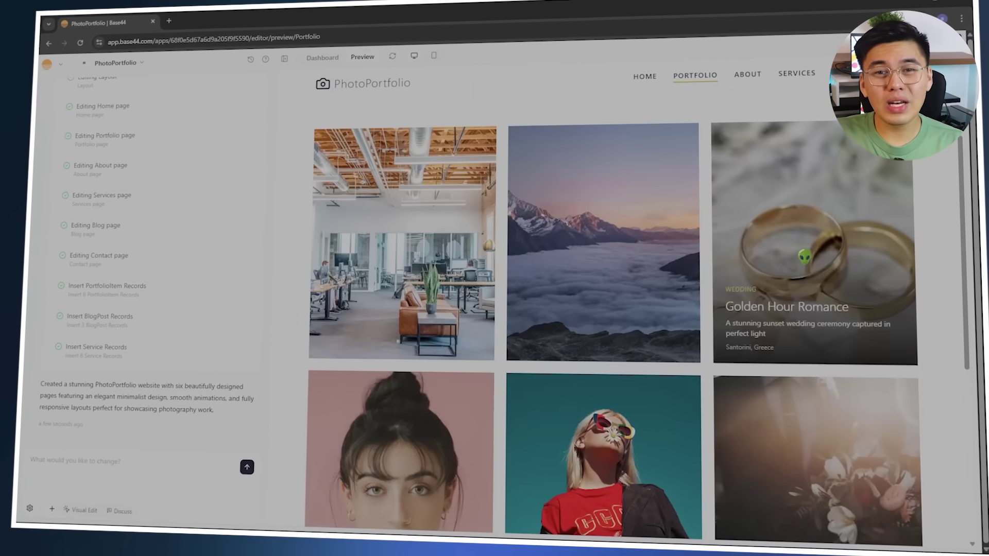
pyautogui.scroll(3, 387, 234)
pyautogui.click(739, 84)
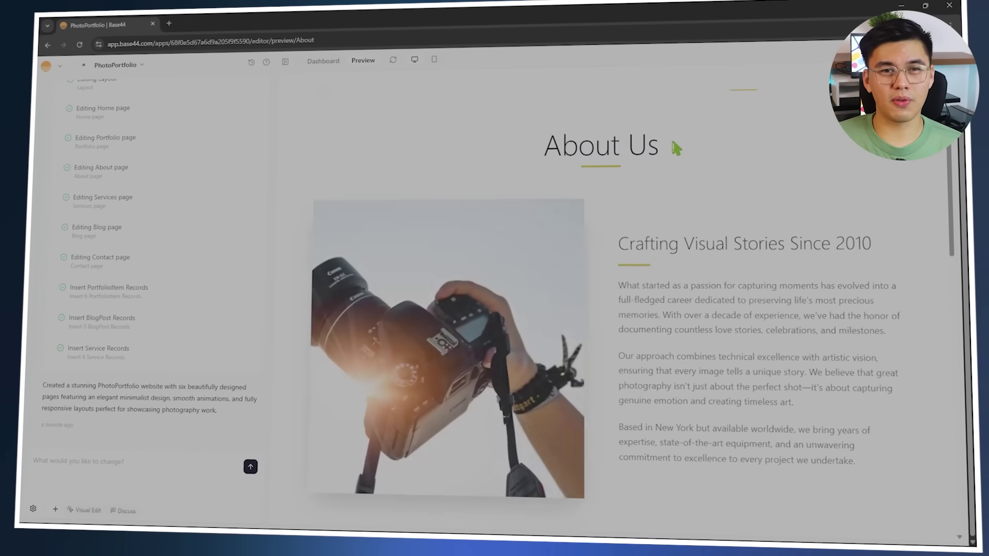
pyautogui.scroll(-3, 670, 136)
pyautogui.scroll(3, 657, 203)
pyautogui.scroll(-4, 657, 203)
pyautogui.scroll(-4, 619, 204)
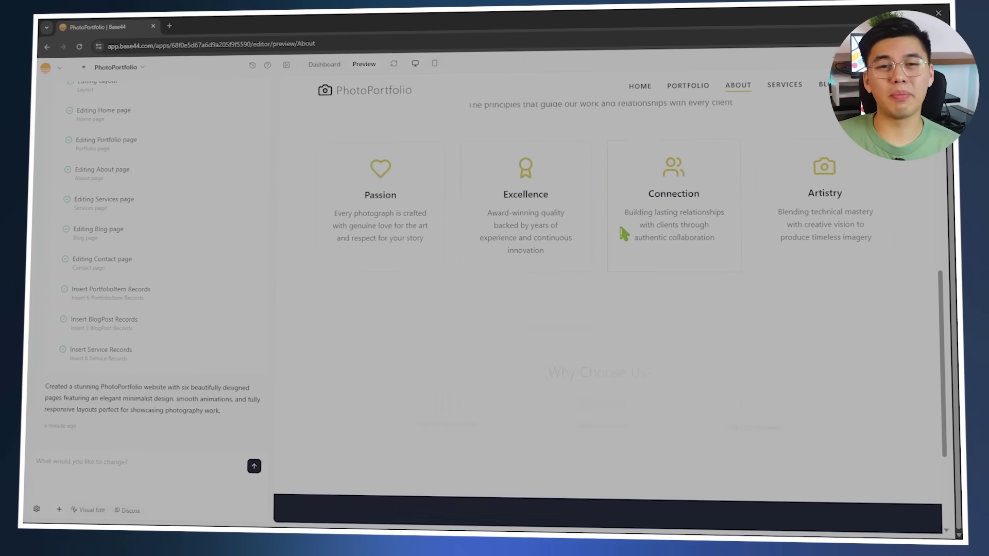
pyautogui.scroll(-4, 610, 224)
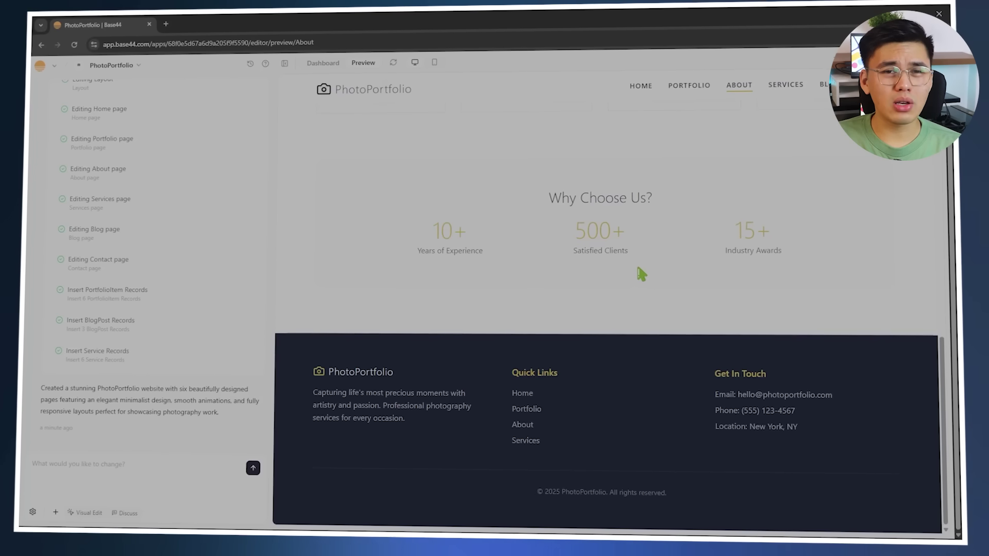
pyautogui.scroll(8, 612, 269)
pyautogui.scroll(3, 633, 271)
pyautogui.click(789, 83)
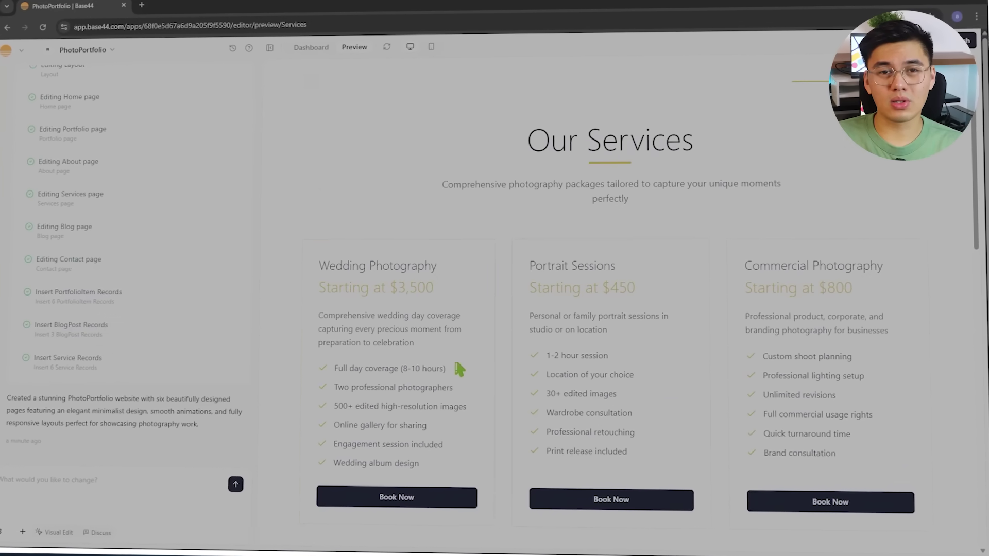
pyautogui.scroll(-2, 494, 368)
pyautogui.scroll(2, 497, 298)
pyautogui.scroll(-3, 499, 296)
pyautogui.scroll(-4, 499, 293)
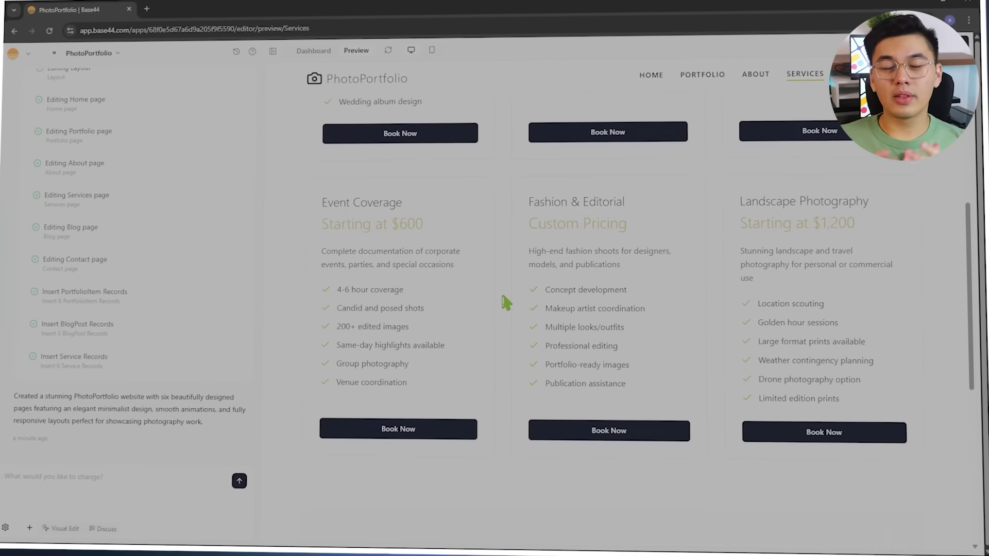
pyautogui.click(608, 430)
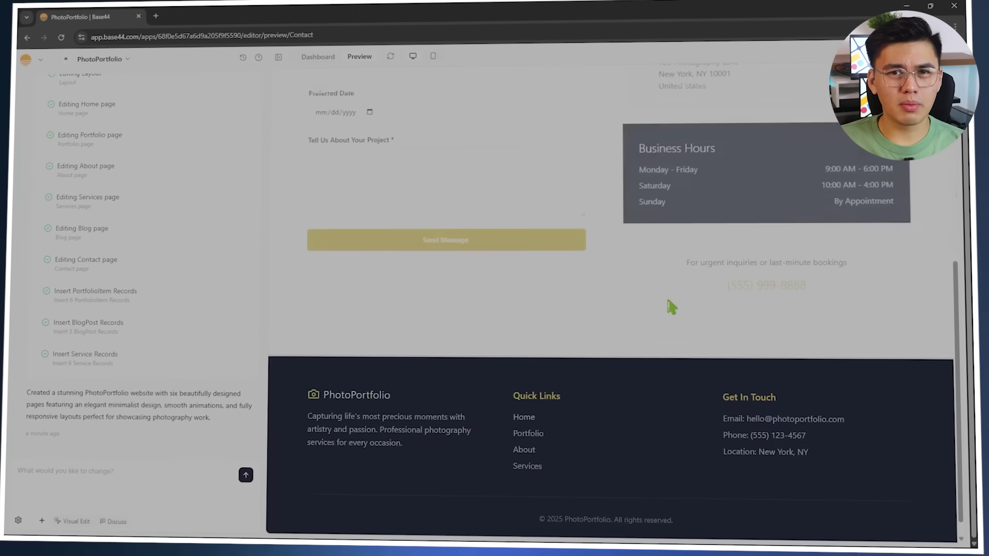
pyautogui.scroll(5, 634, 332)
pyautogui.click(788, 85)
pyautogui.scroll(-3, 483, 205)
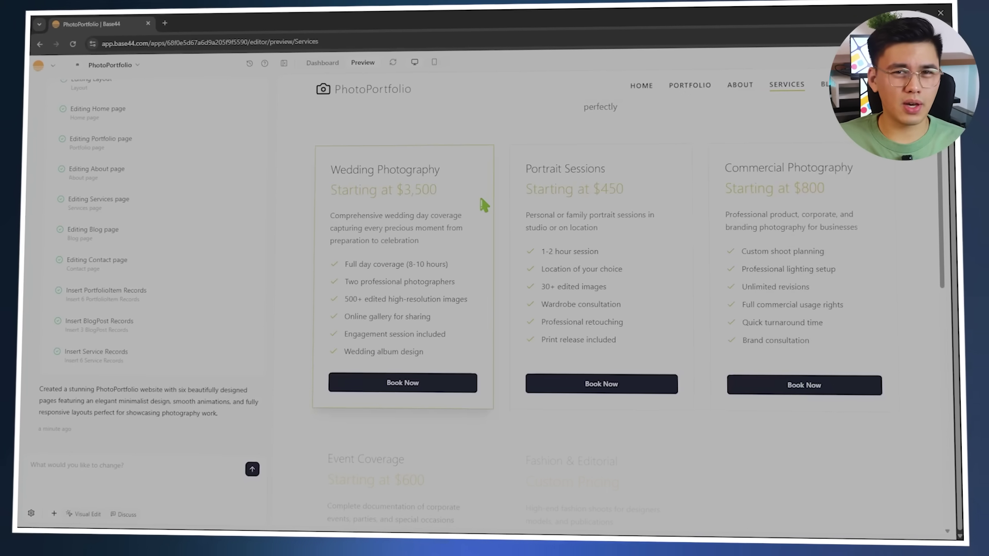
pyautogui.click(808, 385)
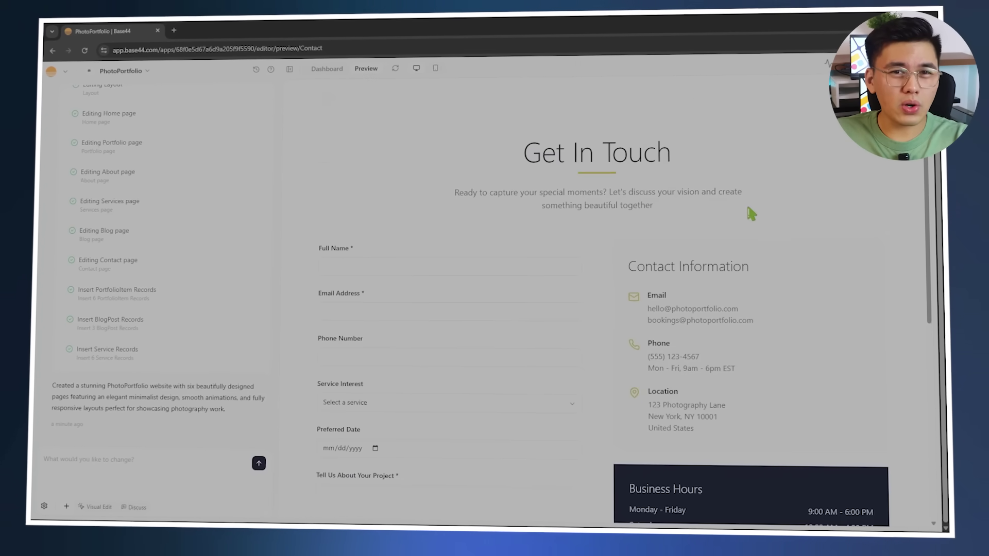
# - Browse the About, Services, Blog and Contact pages, then return Home via the logo
pyautogui.click(722, 98)
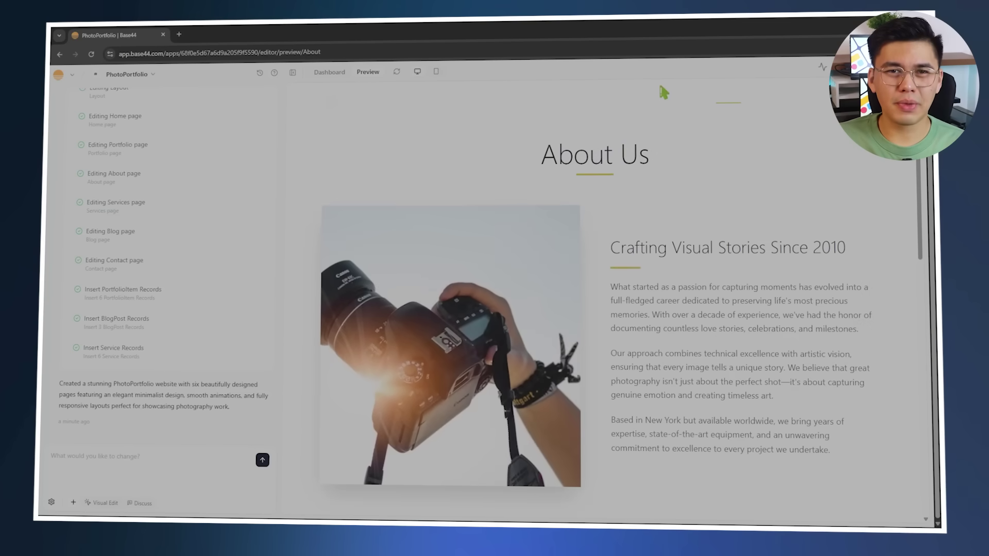
pyautogui.click(760, 104)
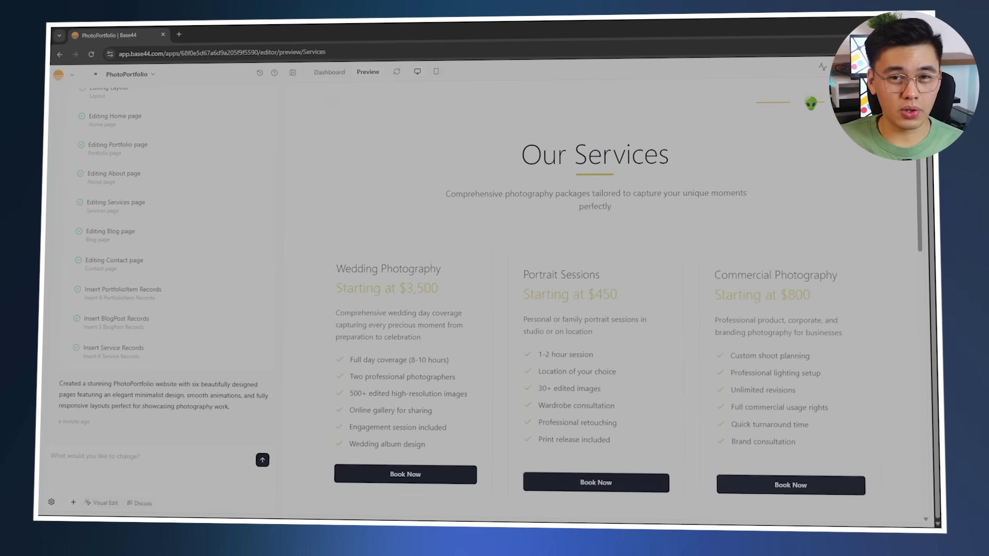
pyautogui.click(811, 103)
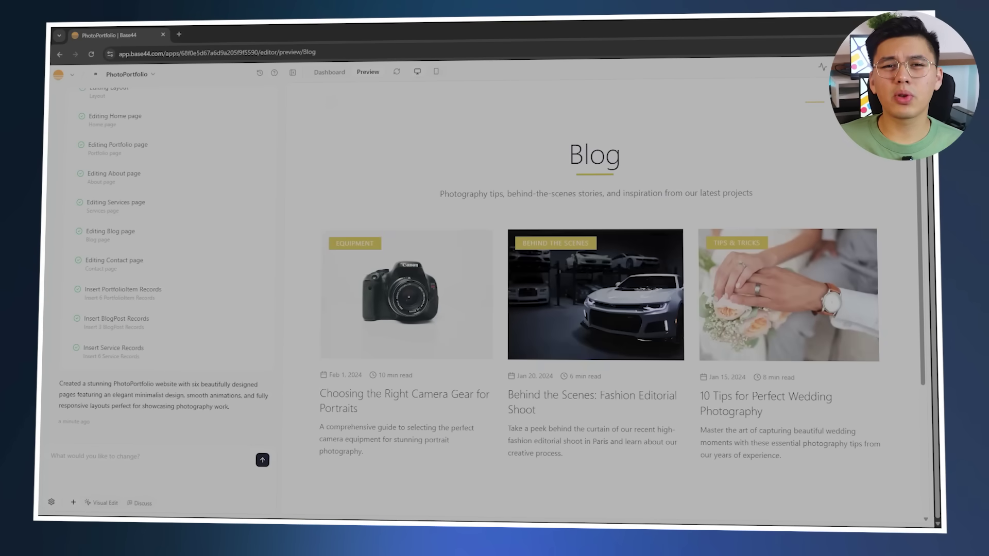
pyautogui.scroll(-3, 750, 213)
pyautogui.scroll(3, 749, 212)
pyautogui.click(796, 150)
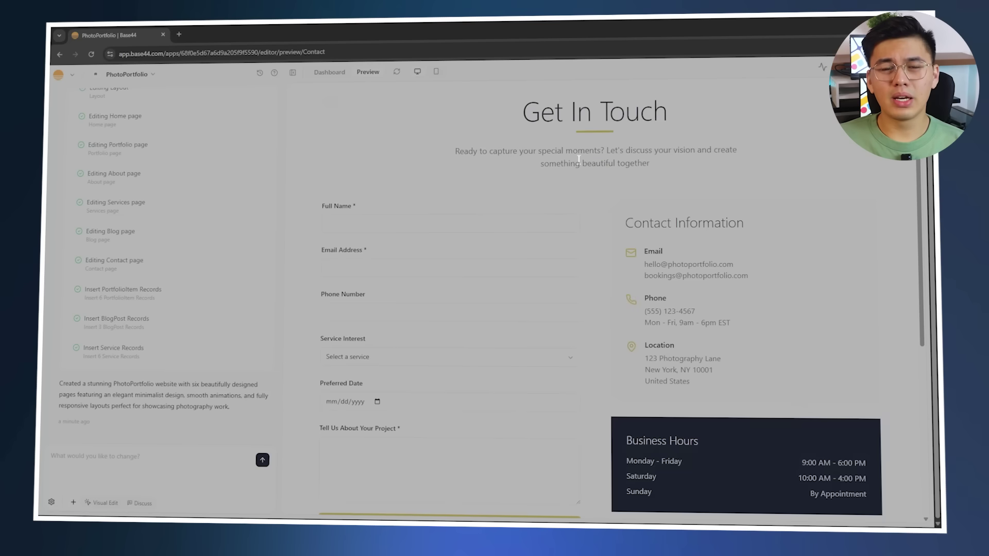
pyautogui.scroll(-1, 687, 151)
pyautogui.click(364, 99)
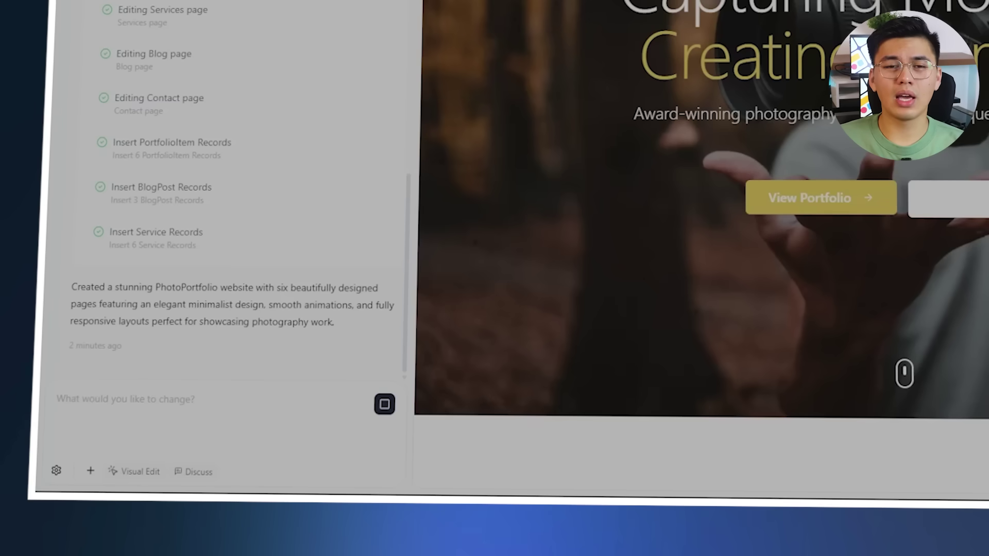
# - Send the layout prompt asking for balanced spacing, clearer navigation and a hero with a studio tagline
pyautogui.press('Return')
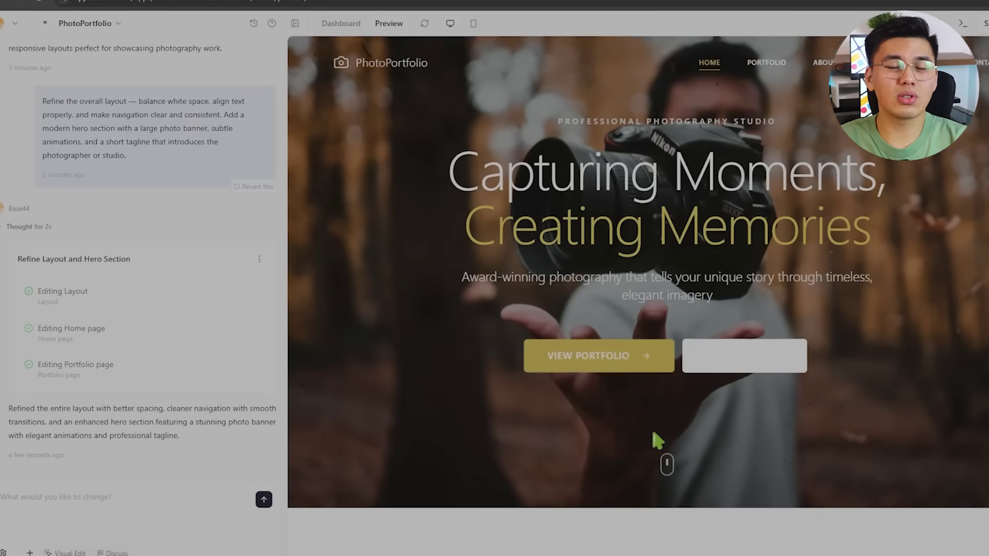
pyautogui.scroll(-5, 713, 423)
pyautogui.scroll(-5, 588, 371)
pyautogui.scroll(-5, 563, 373)
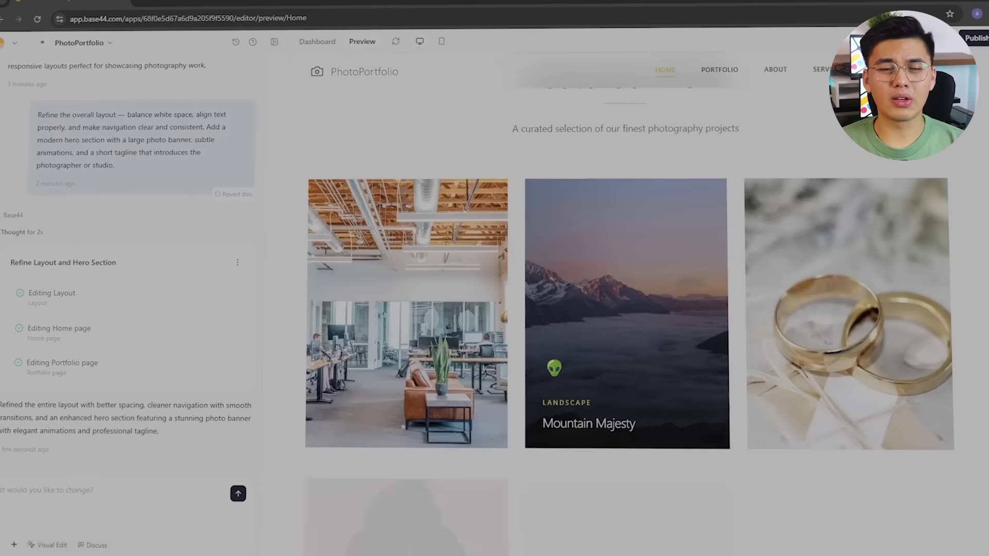
pyautogui.scroll(-5, 562, 373)
pyautogui.scroll(5, 540, 379)
pyautogui.scroll(3, 503, 386)
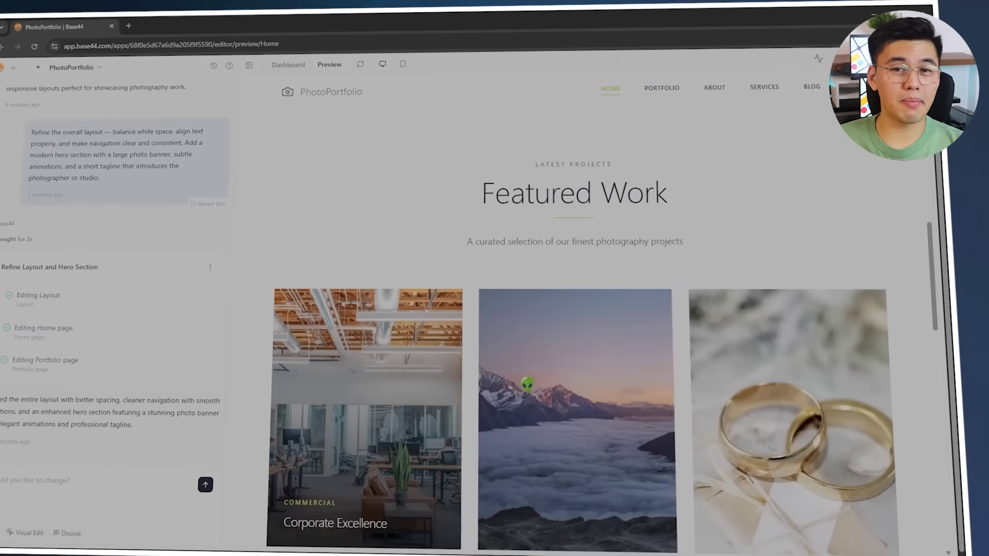
pyautogui.scroll(-3, 490, 387)
pyautogui.scroll(-3, 510, 371)
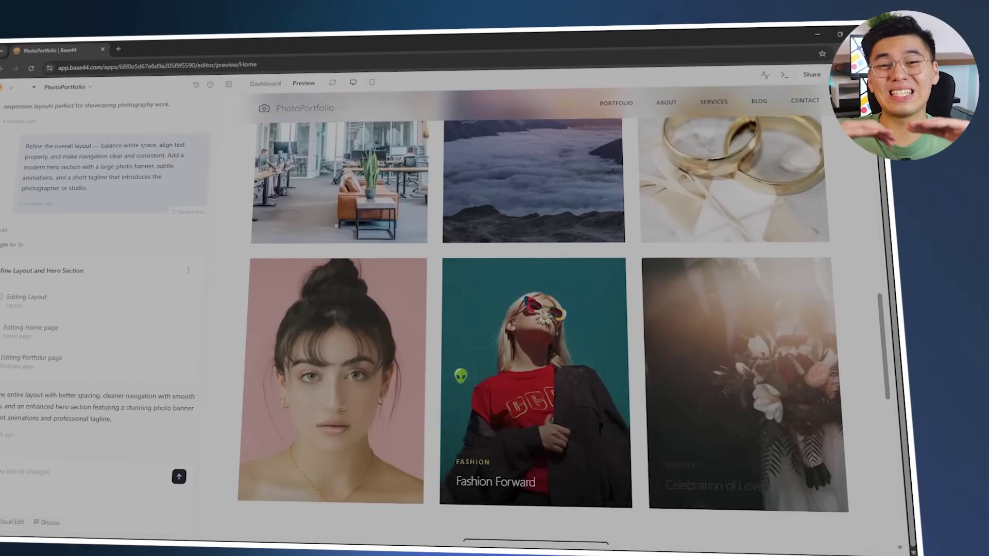
pyautogui.scroll(-3, 421, 358)
pyautogui.scroll(-3, 421, 358)
pyautogui.scroll(-3, 421, 358)
pyautogui.scroll(-3, 421, 357)
pyautogui.scroll(-3, 421, 333)
pyautogui.scroll(3, 418, 312)
pyautogui.scroll(-3, 420, 329)
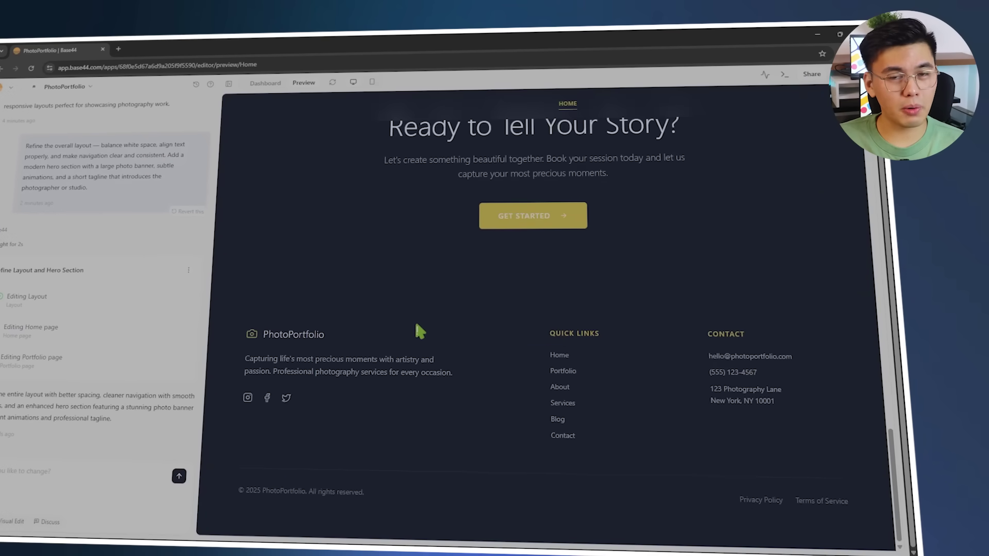
pyautogui.scroll(3, 412, 324)
pyautogui.scroll(-3, 412, 325)
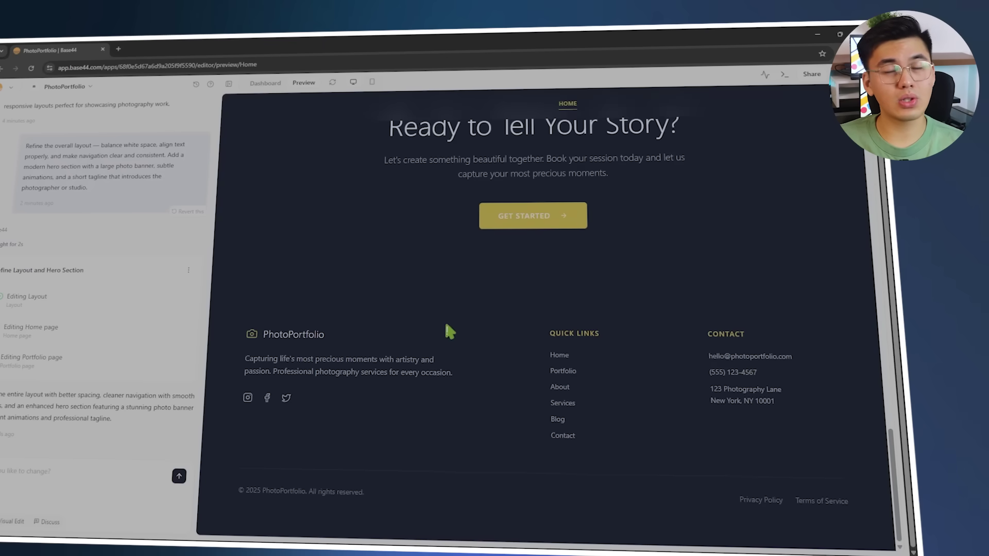
pyautogui.scroll(5, 444, 319)
# - On Portfolio, try the Weddings, Portraits, Landscapes, Commercial, Events and Fashion filters, then show all photos
pyautogui.click(616, 103)
pyautogui.scroll(5, 417, 317)
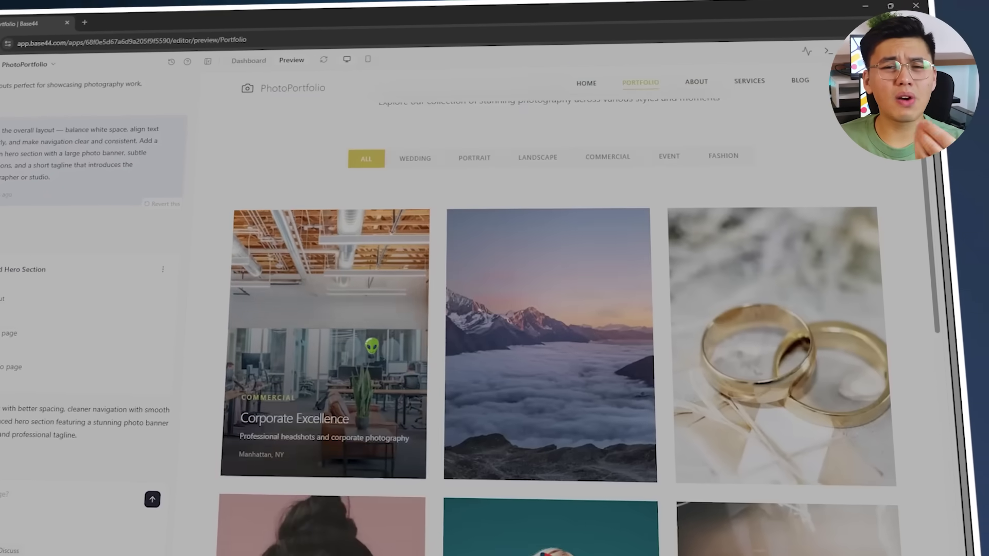
pyautogui.scroll(-3, 413, 320)
pyautogui.scroll(3, 413, 320)
pyautogui.click(413, 299)
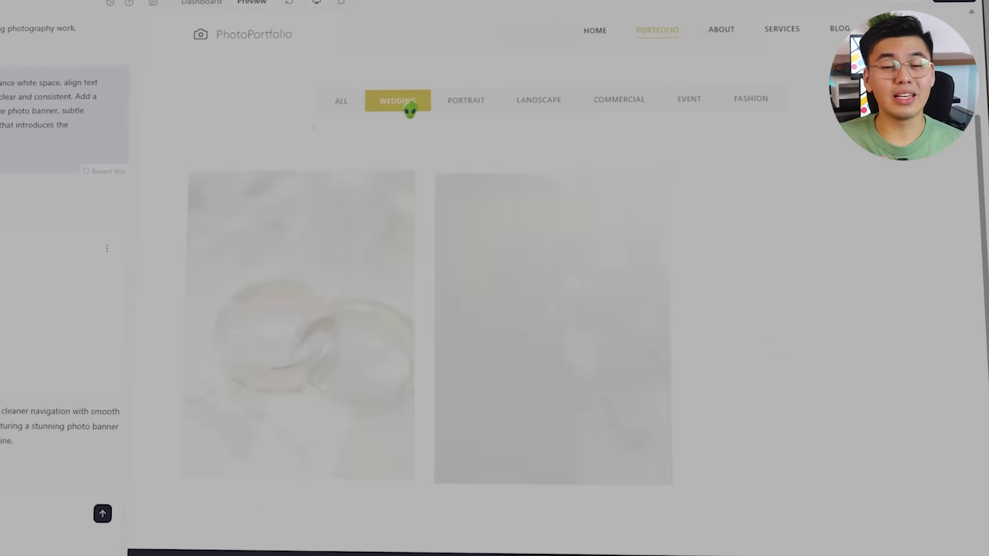
pyautogui.click(461, 86)
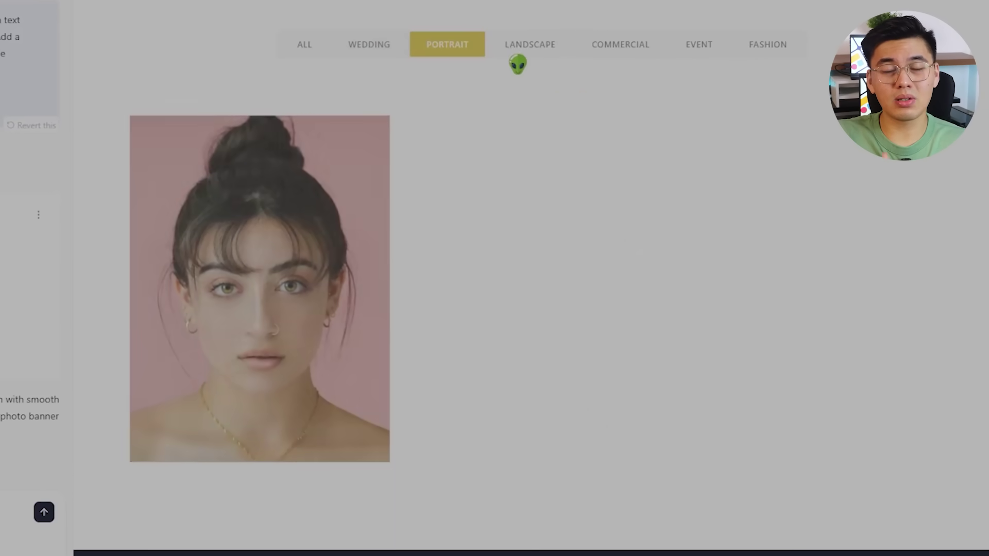
pyautogui.click(533, 48)
pyautogui.click(620, 43)
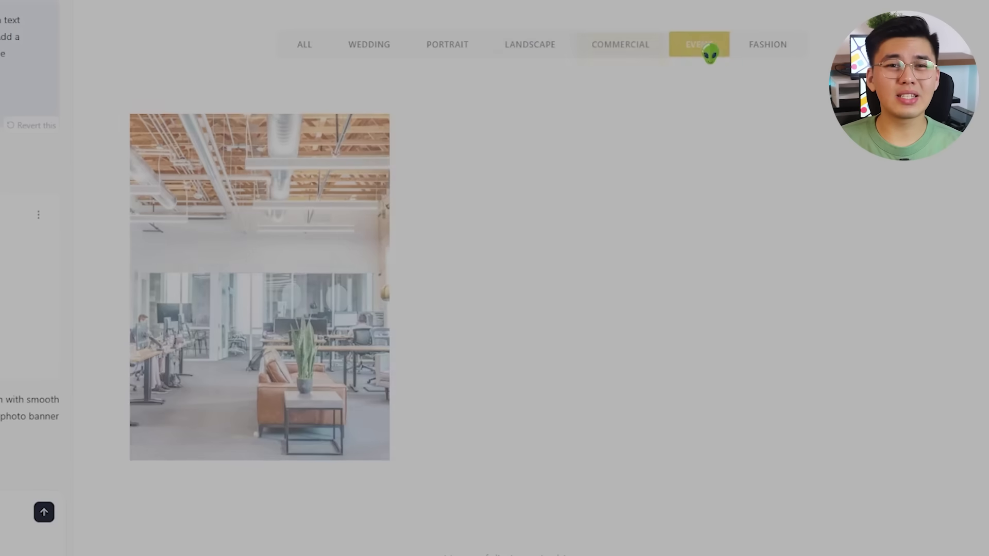
pyautogui.click(699, 44)
pyautogui.click(772, 46)
pyautogui.click(297, 43)
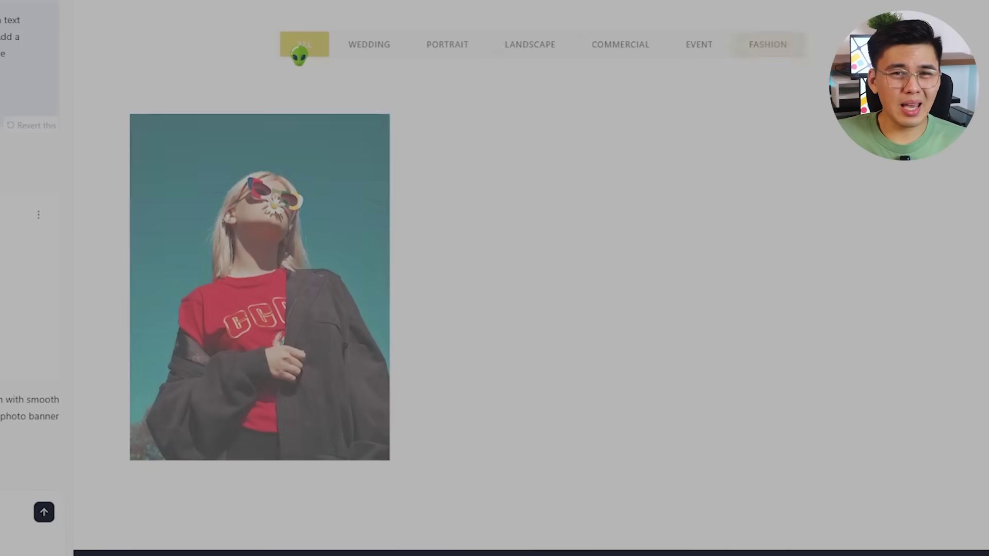
pyautogui.scroll(-5, 502, 203)
pyautogui.scroll(-4, 502, 203)
pyautogui.scroll(-4, 528, 193)
pyautogui.scroll(-4, 527, 204)
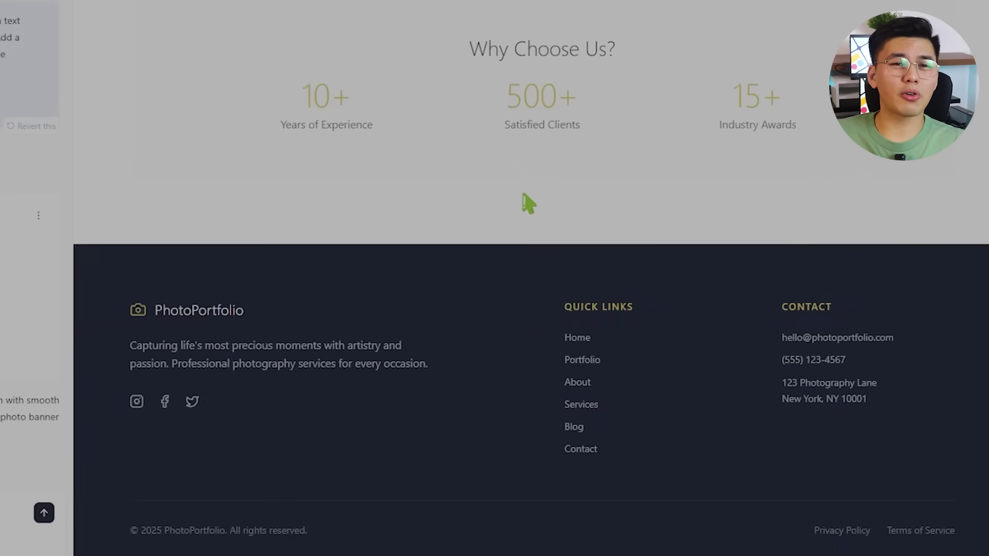
pyautogui.scroll(-3, 510, 155)
pyautogui.scroll(4, 511, 224)
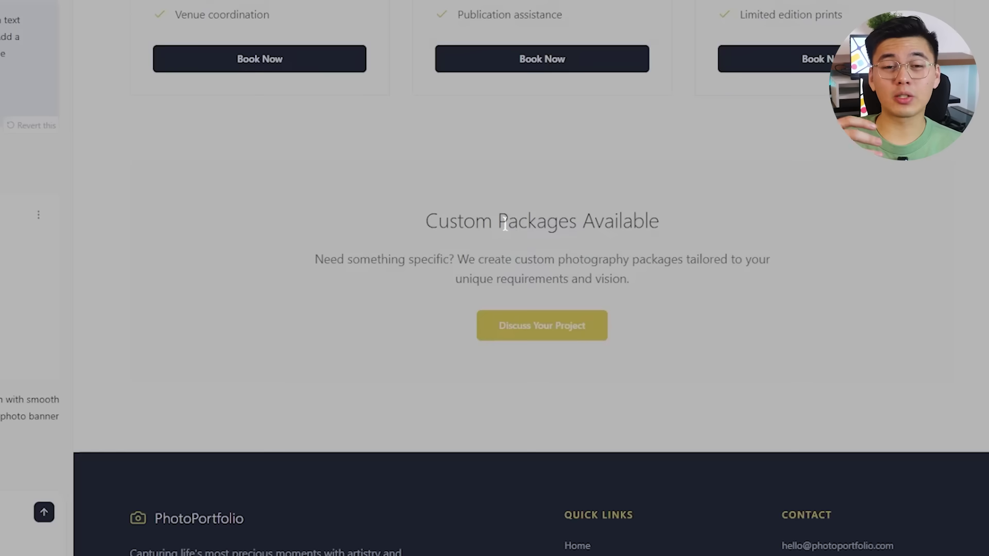
pyautogui.scroll(4, 528, 317)
pyautogui.scroll(5, 528, 317)
# - Reach the Contact form from a booking button, then visit the Services, Blog and Contact pages
pyautogui.click(564, 525)
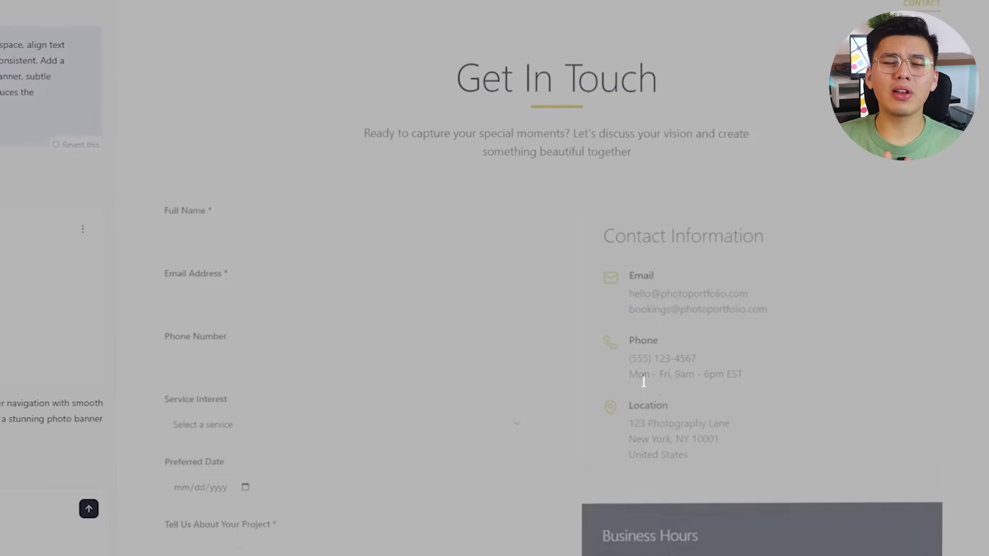
pyautogui.scroll(-2, 541, 276)
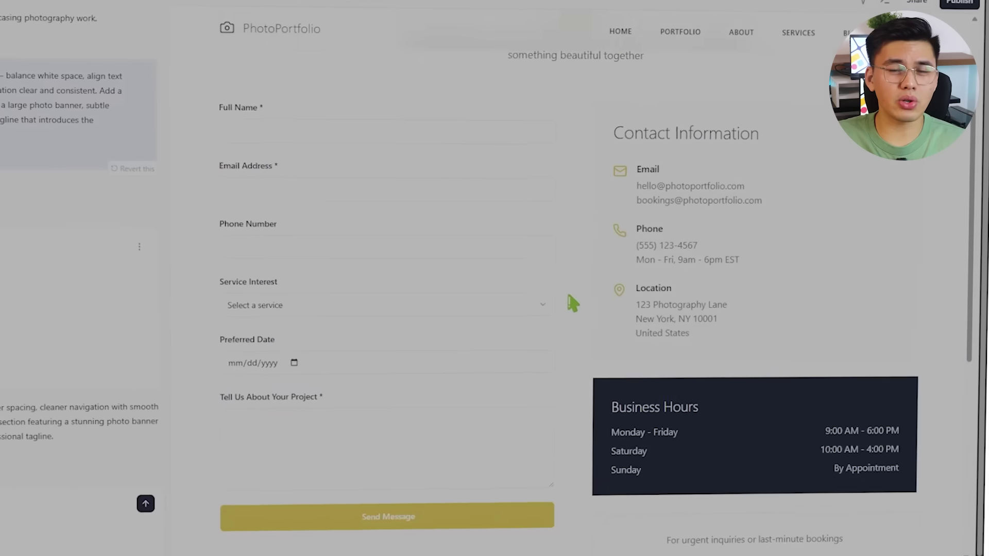
pyautogui.scroll(2, 568, 302)
pyautogui.click(794, 52)
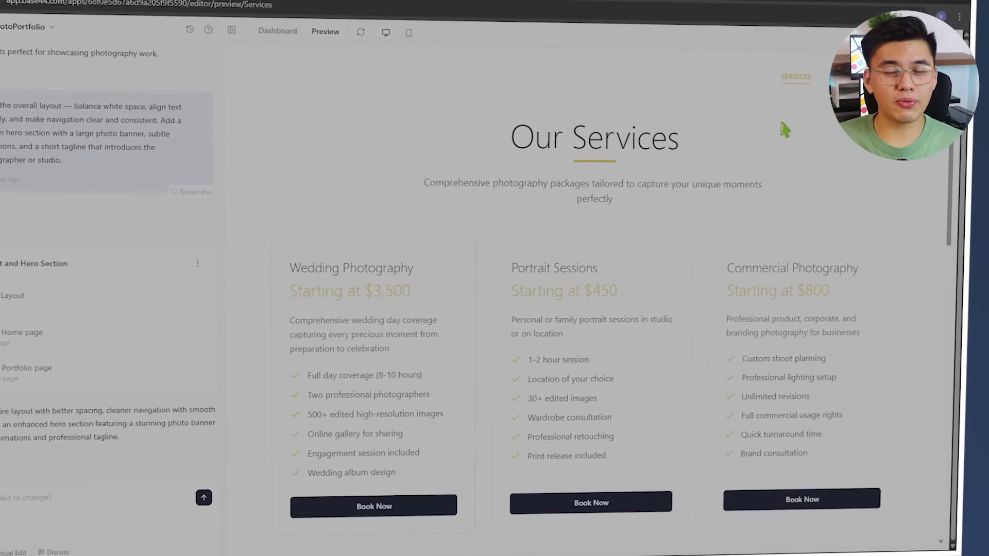
pyautogui.click(788, 132)
pyautogui.scroll(-3, 603, 309)
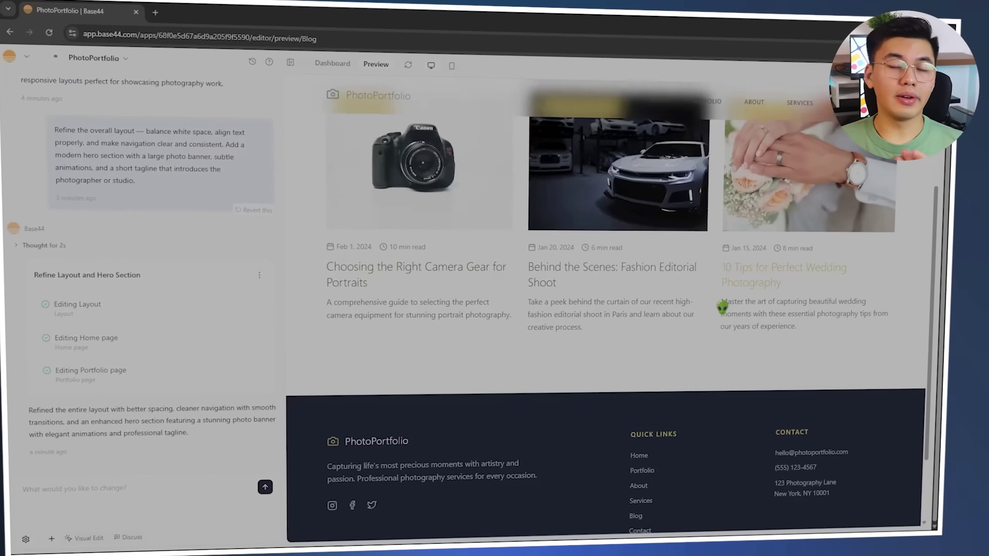
pyautogui.scroll(3, 603, 309)
pyautogui.click(788, 85)
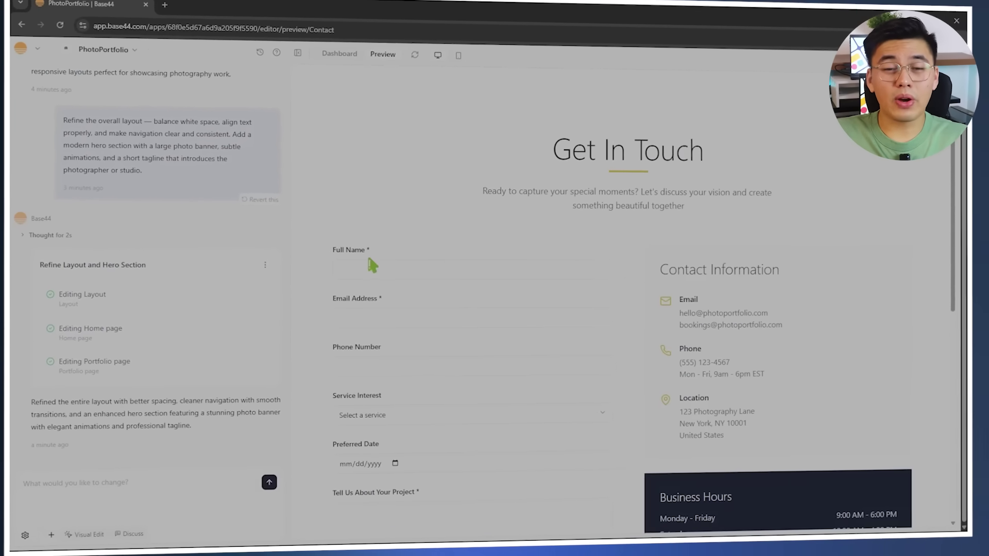
# - Submit a test enquiry with name, email, phone, service and project details, then return Home
pyautogui.click(464, 267)
pyautogui.write('John Doe')
pyautogui.click(464, 315)
pyautogui.write('john@example.com')
pyautogui.click(464, 363)
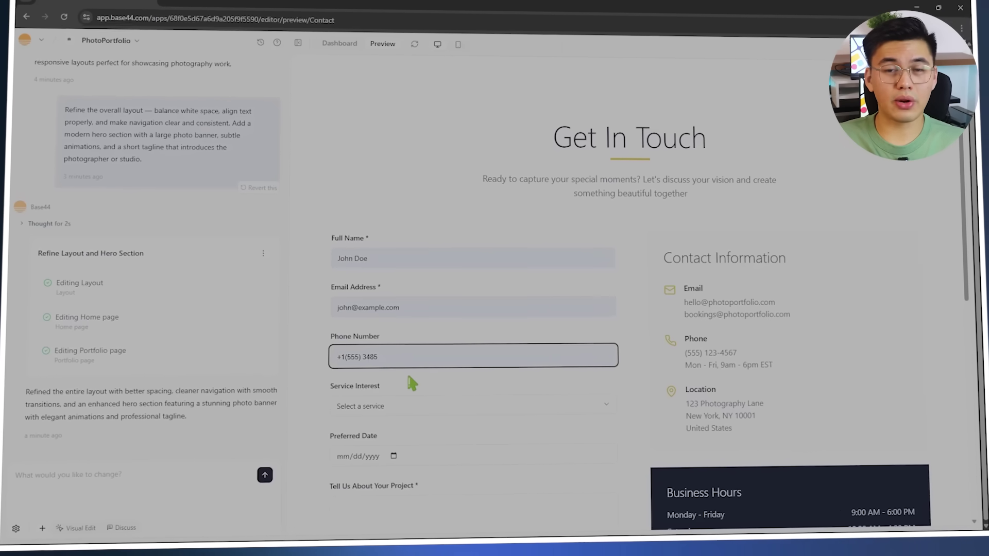
pyautogui.write('+1(555) 3485')
pyautogui.click(464, 412)
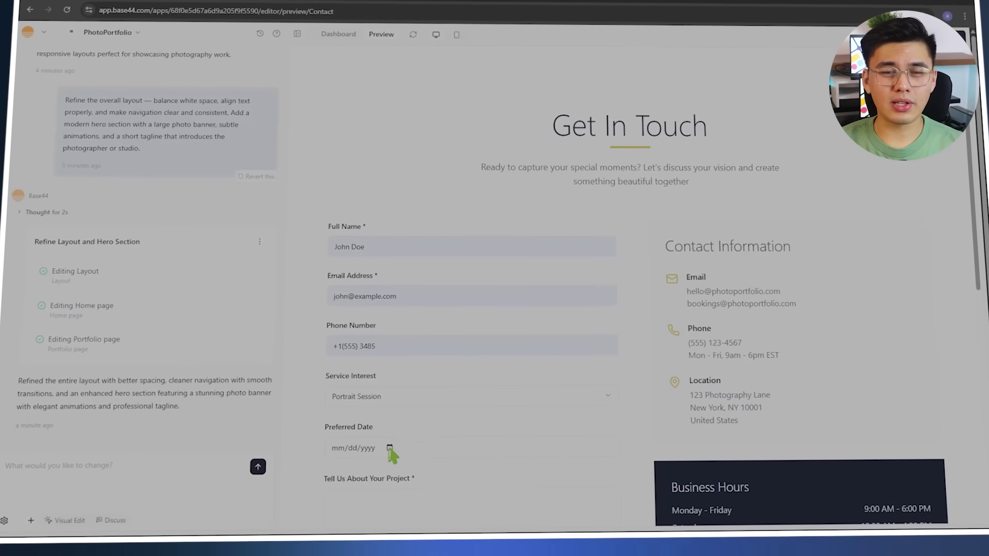
pyautogui.scroll(-3, 417, 439)
pyautogui.click(387, 333)
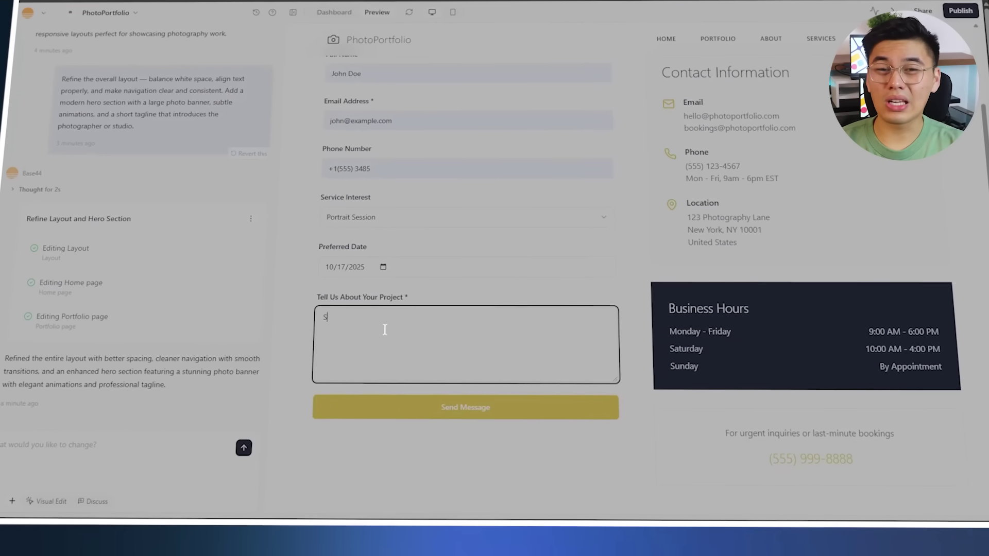
pyautogui.write('elf Portra')
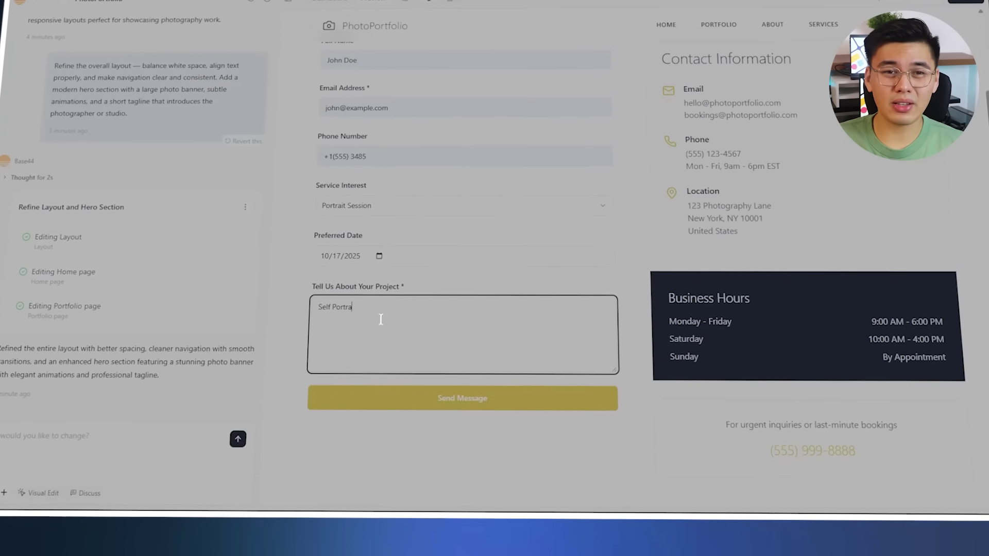
pyautogui.write('it')
pyautogui.click(469, 397)
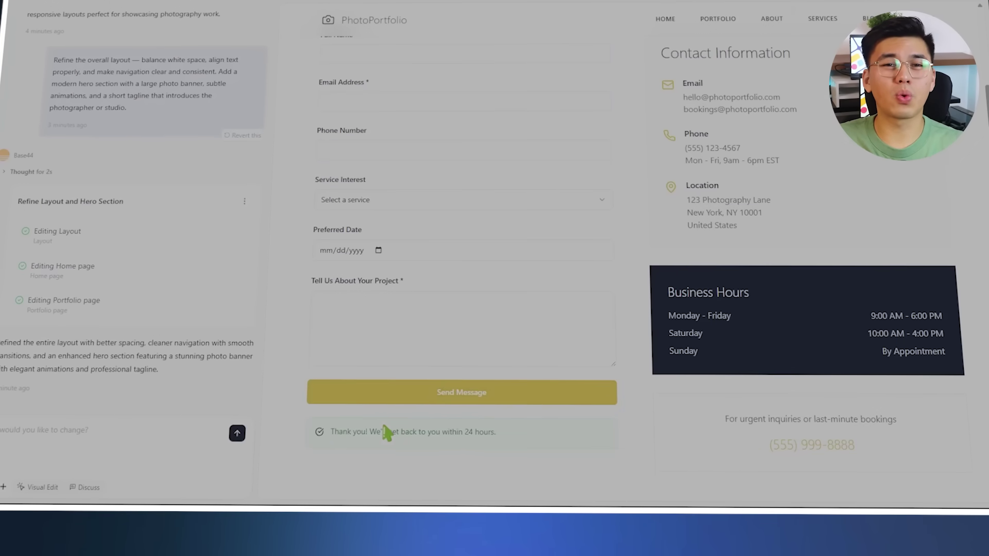
pyautogui.scroll(-3, 386, 433)
pyautogui.scroll(6, 379, 386)
pyautogui.scroll(2, 372, 372)
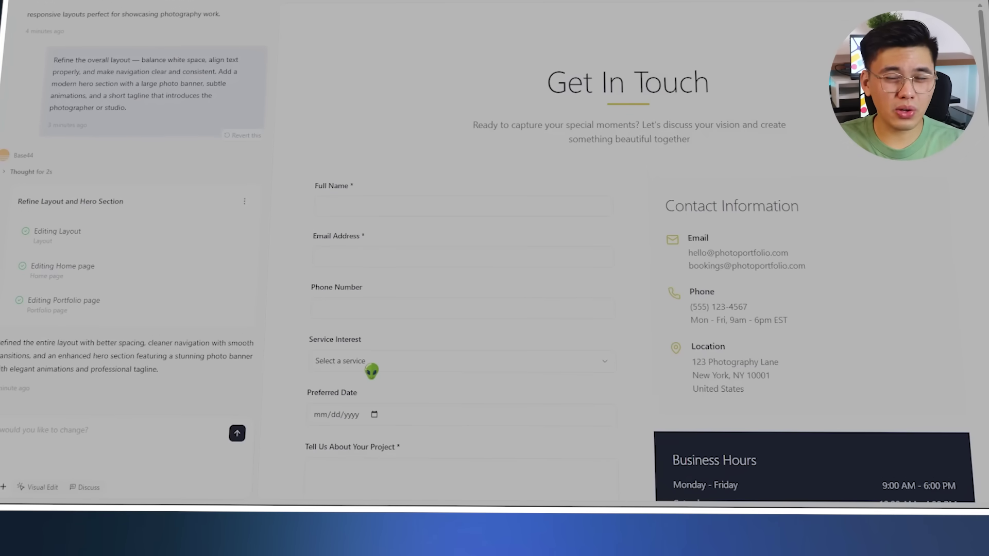
pyautogui.click(437, 25)
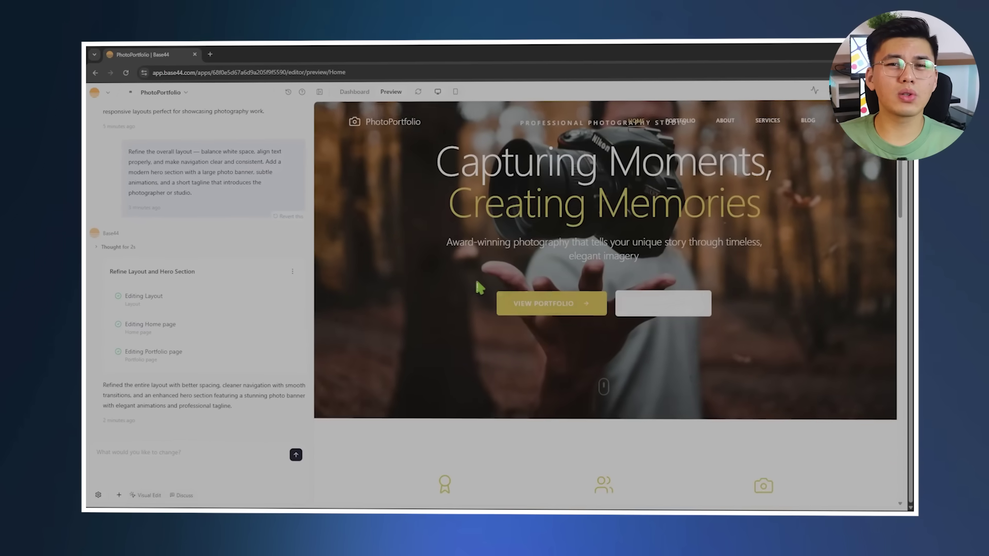
pyautogui.scroll(3, 478, 288)
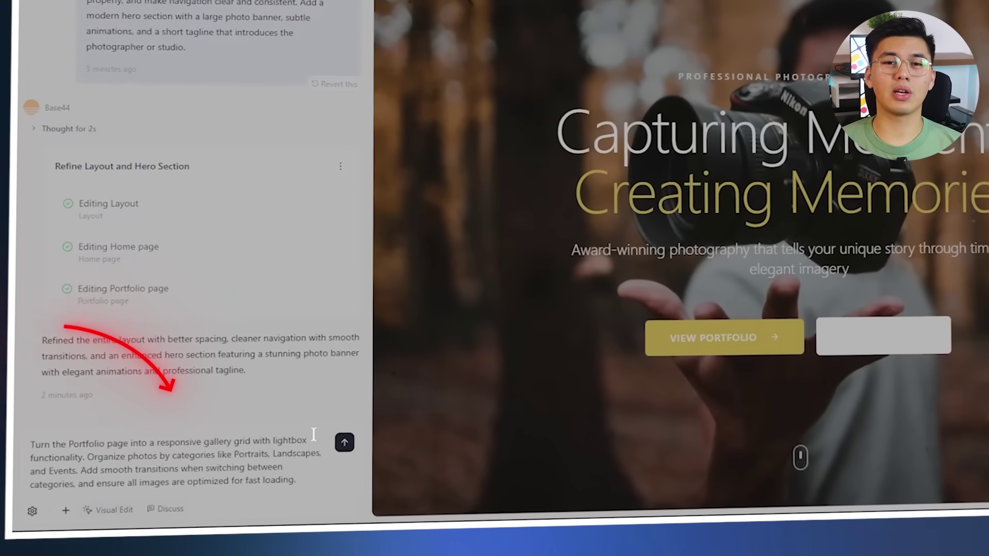
# - Send the prompt for a responsive lightbox Portfolio gallery with category filters, image counts and fast loading
pyautogui.press('Return')
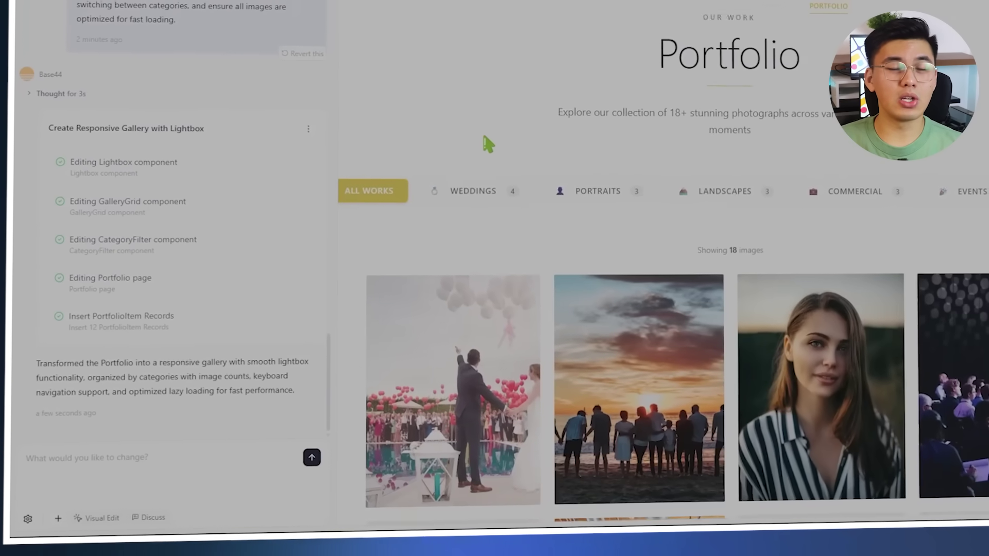
pyautogui.scroll(-3, 487, 143)
pyautogui.scroll(3, 502, 116)
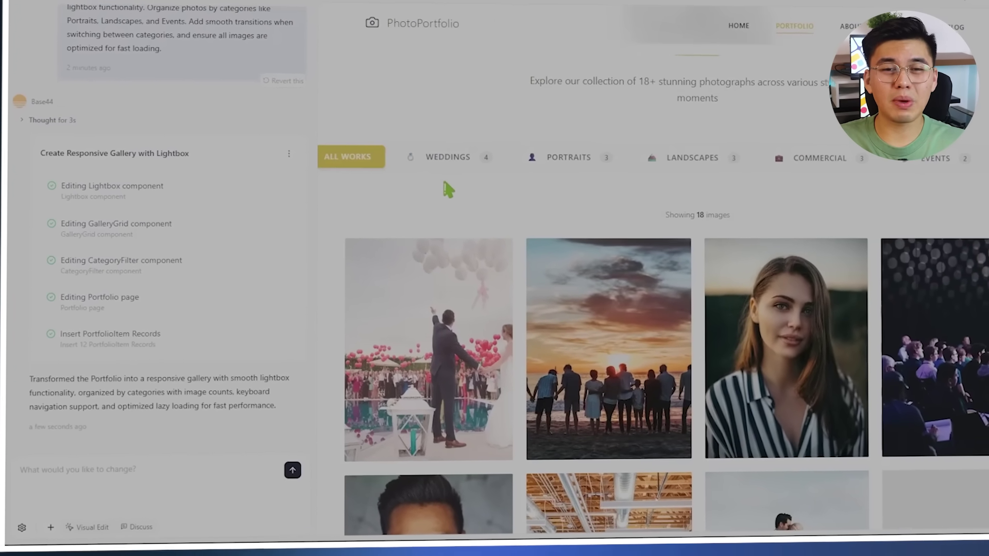
pyautogui.scroll(-4, 495, 203)
pyautogui.scroll(-2, 494, 203)
pyautogui.scroll(3, 502, 232)
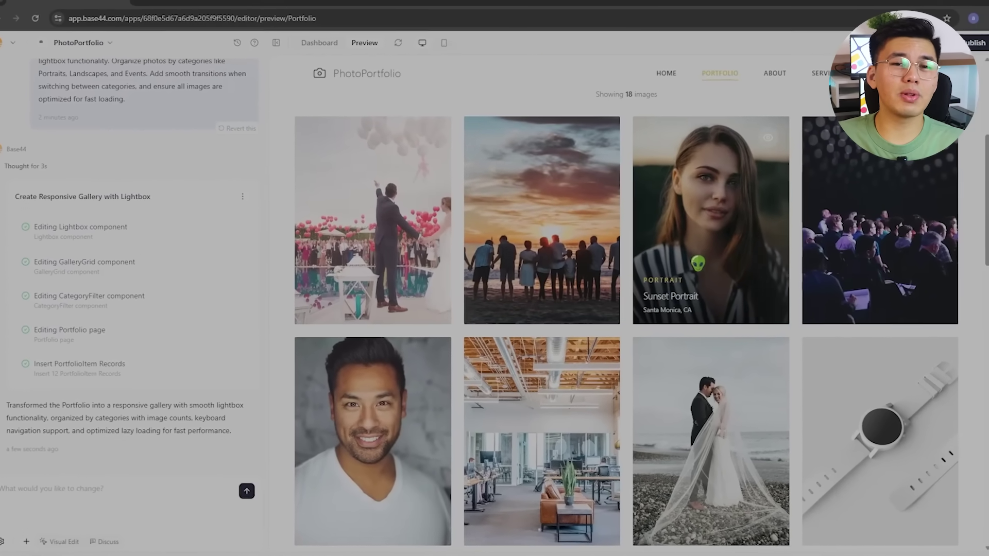
pyautogui.scroll(-1, 690, 333)
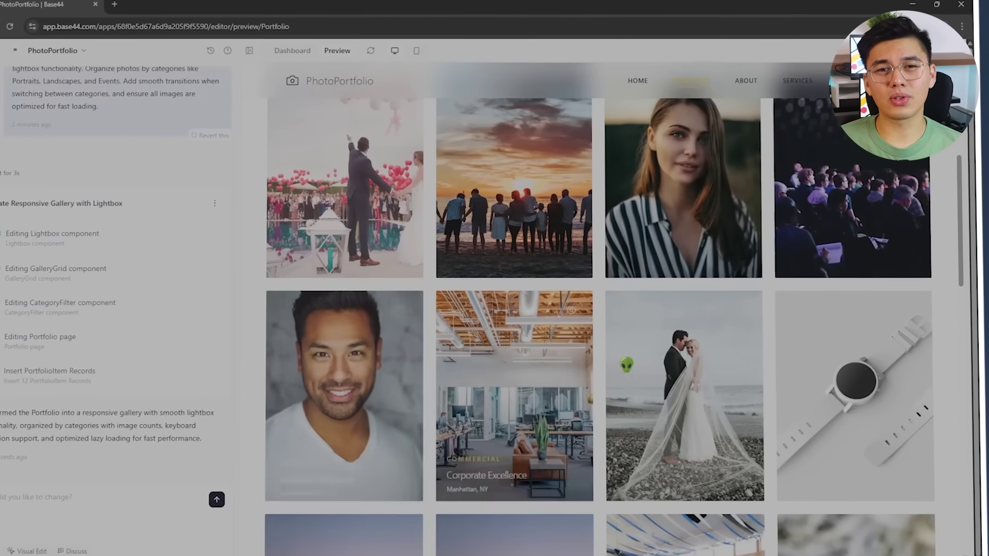
pyautogui.scroll(-2, 842, 386)
pyautogui.scroll(-2, 843, 386)
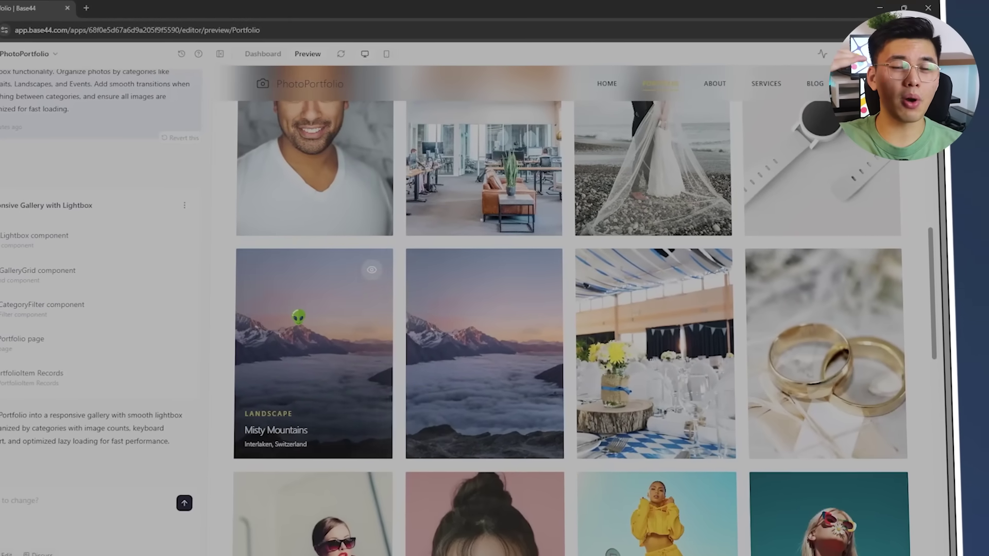
pyautogui.scroll(-2, 297, 317)
pyautogui.scroll(-2, 292, 282)
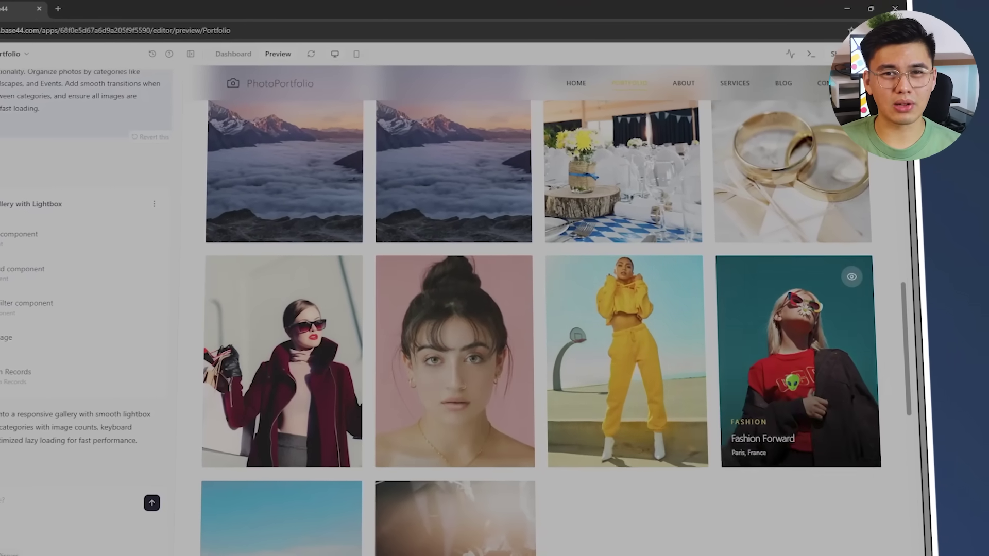
pyautogui.scroll(-2, 791, 378)
pyautogui.scroll(-3, 440, 462)
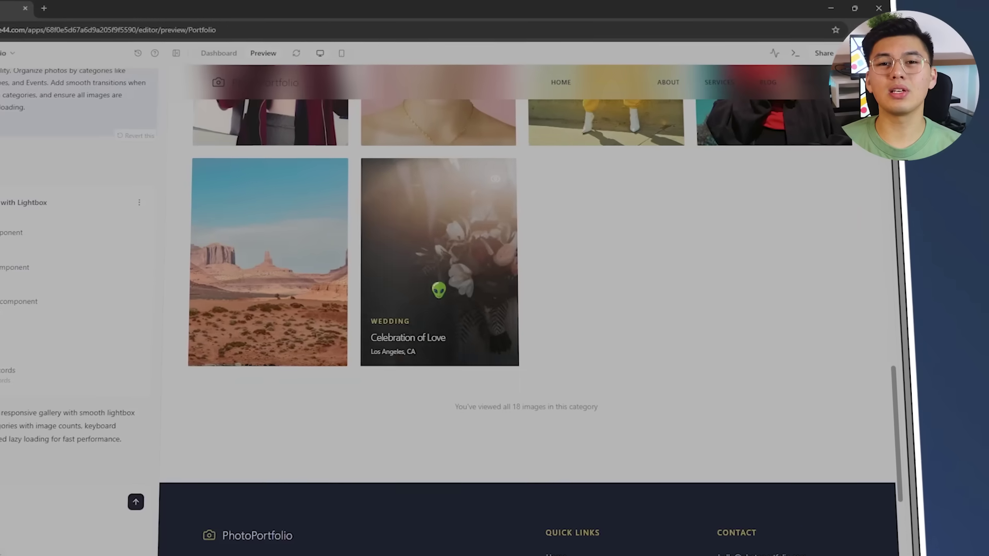
pyautogui.scroll(2, 432, 348)
pyautogui.scroll(8, 416, 291)
pyautogui.scroll(5, 415, 291)
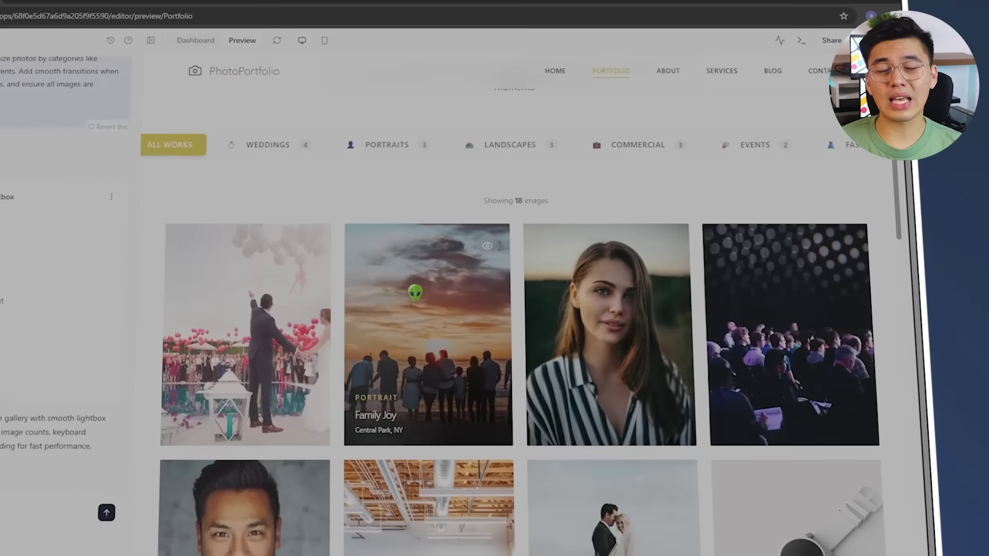
pyautogui.scroll(3, 416, 291)
# - Filter the Portfolio preview by Weddings, Portraits, Landscapes, Commercial, Events, and finally Fashion
pyautogui.click(255, 252)
pyautogui.scroll(-2, 460, 209)
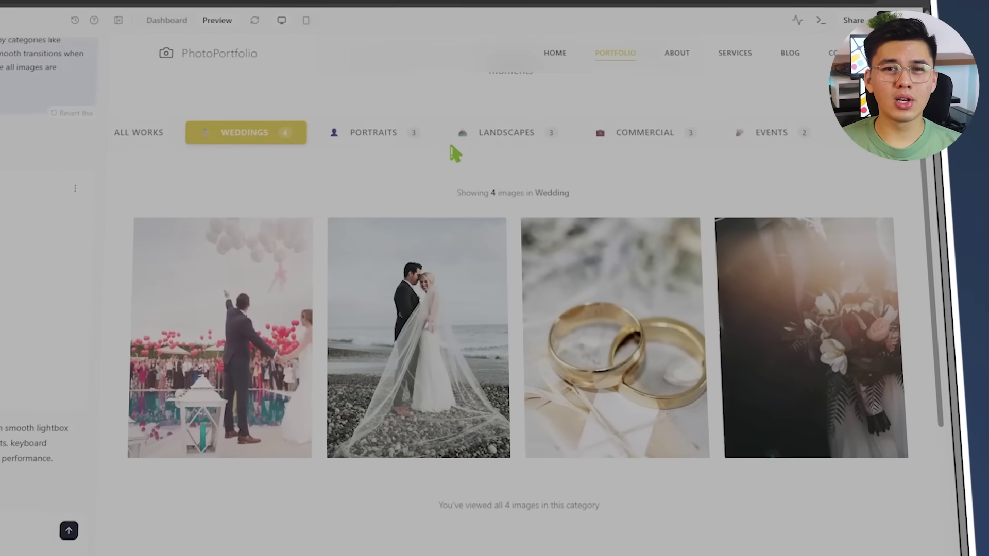
pyautogui.click(377, 133)
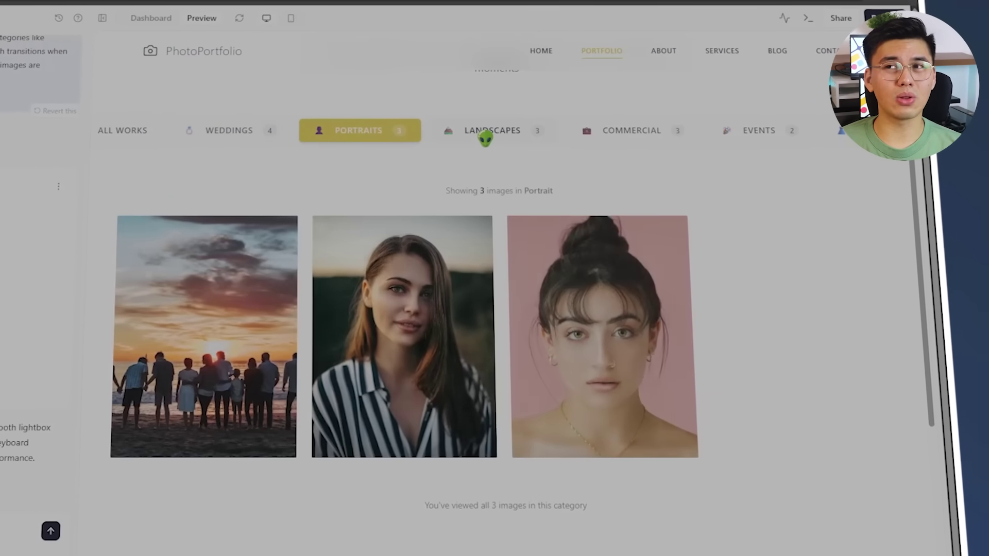
pyautogui.click(486, 134)
pyautogui.click(624, 133)
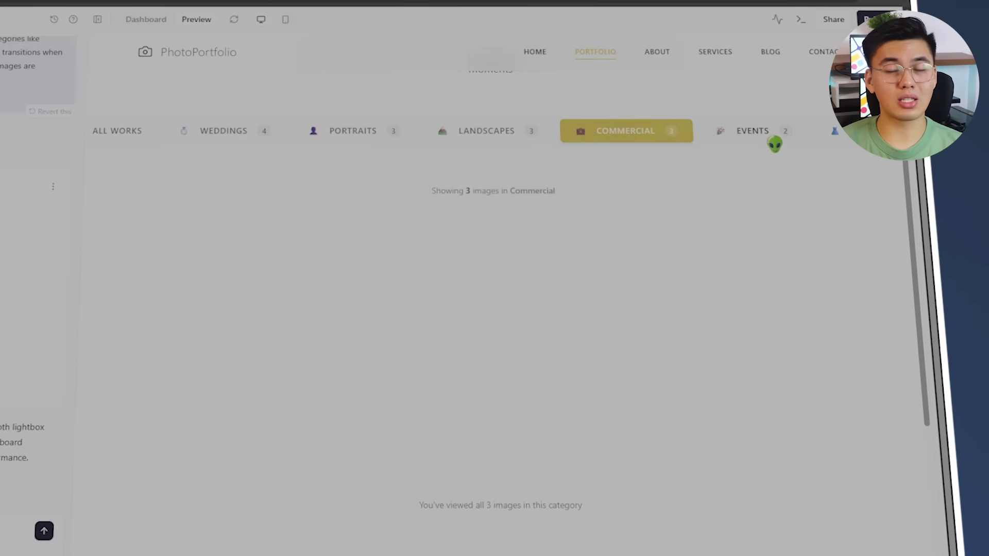
pyautogui.click(753, 133)
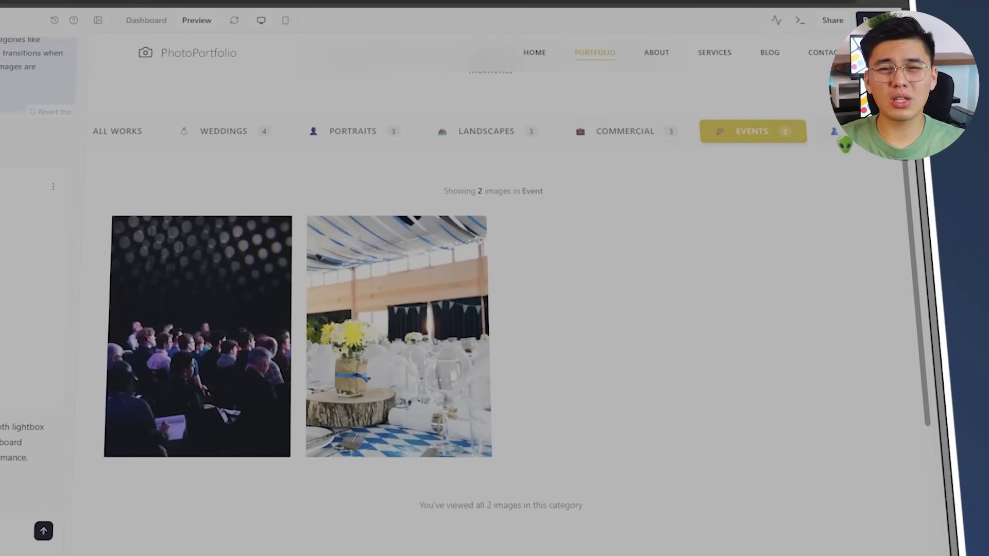
pyautogui.click(835, 134)
pyautogui.scroll(-5, 554, 415)
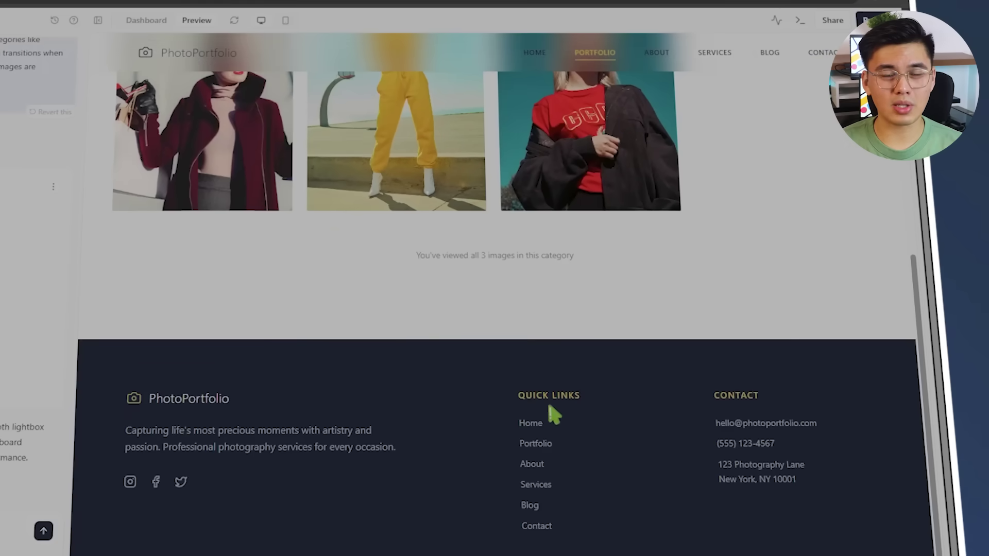
pyautogui.scroll(5, 509, 325)
pyautogui.scroll(5, 564, 301)
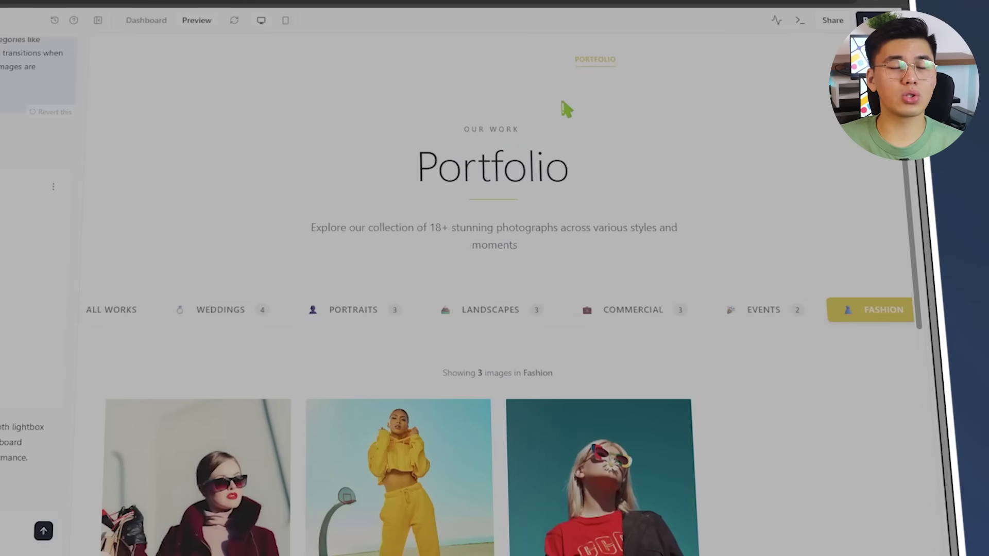
pyautogui.scroll(-3, 472, 309)
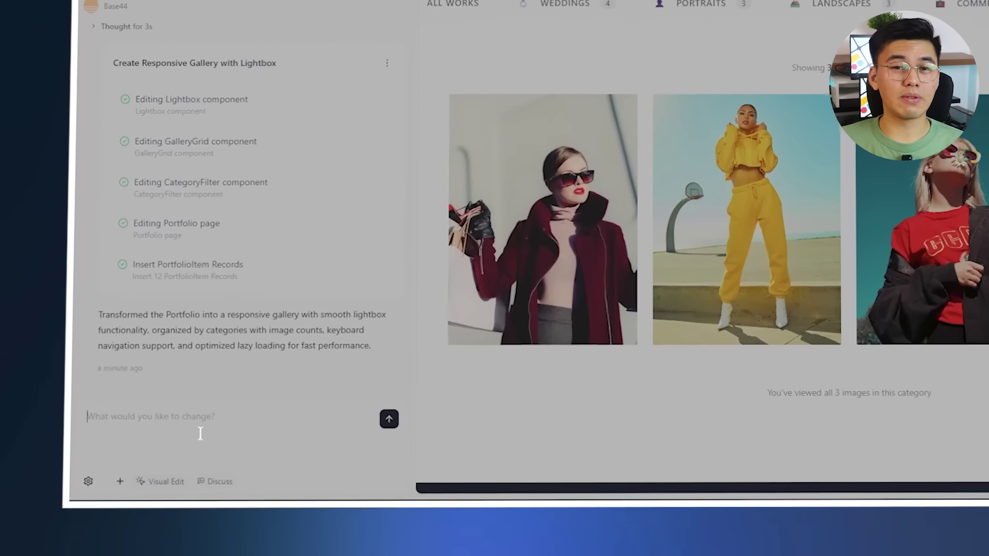
# - Paste the prompt asking for refined typography, consistent spacing and subtle dividers on About and Services
pyautogui.write('Polish the About and Services pages. Fix any uneven margins or text alignment, make the typography more readable, and add small visual dividers or icons for a clean professional look. Keep it minimalist and visually consistent with the rest of the site.')
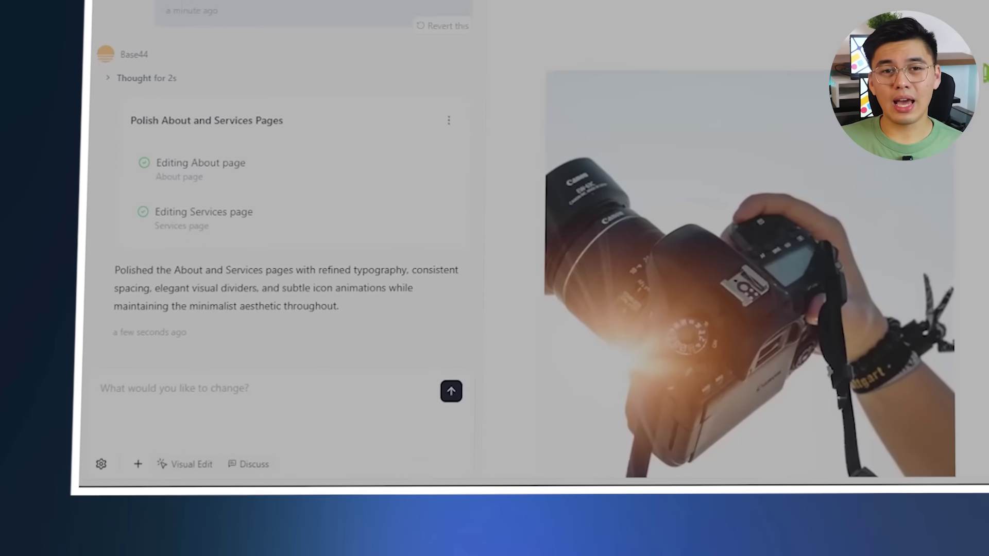
pyautogui.scroll(-5, 734, 231)
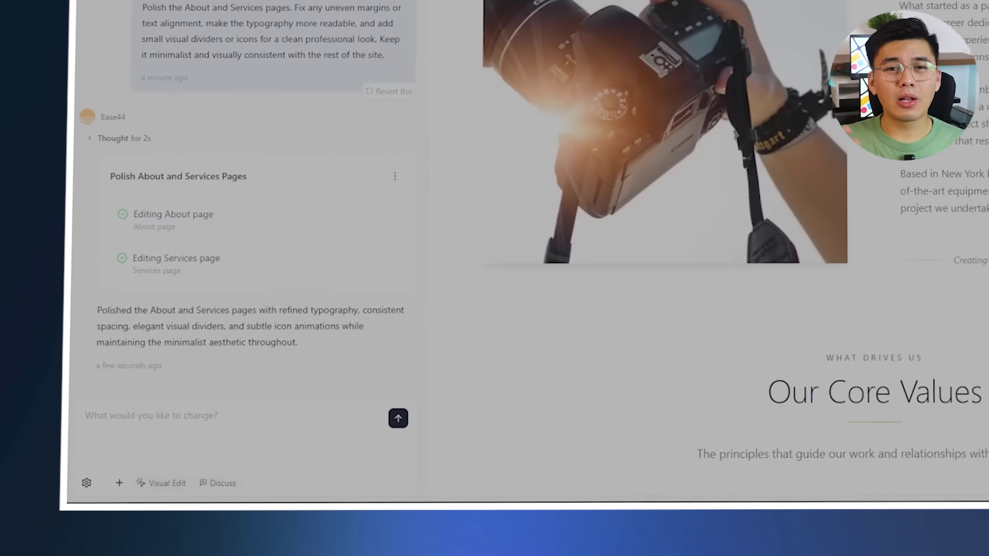
pyautogui.scroll(-3, 832, 149)
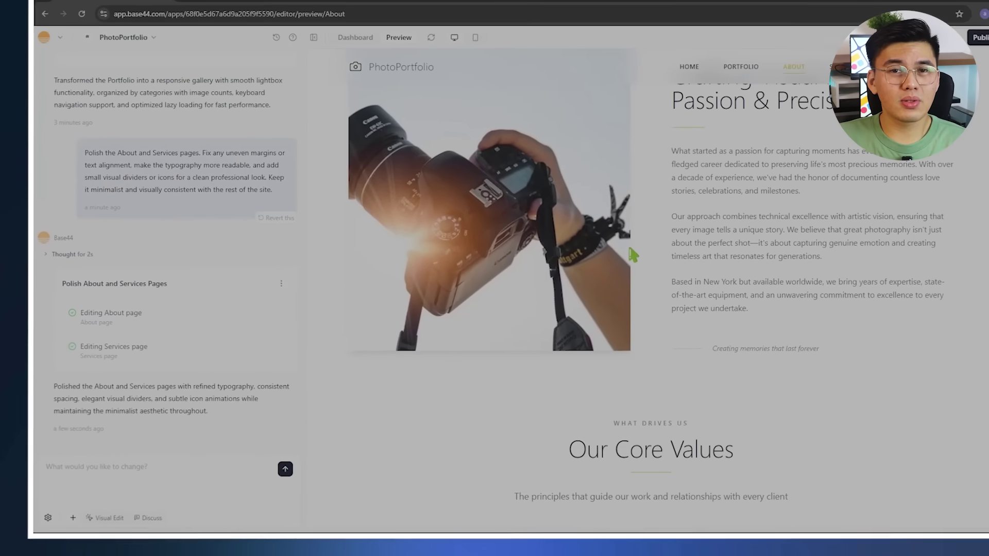
pyautogui.scroll(-5, 611, 265)
pyautogui.scroll(-3, 608, 255)
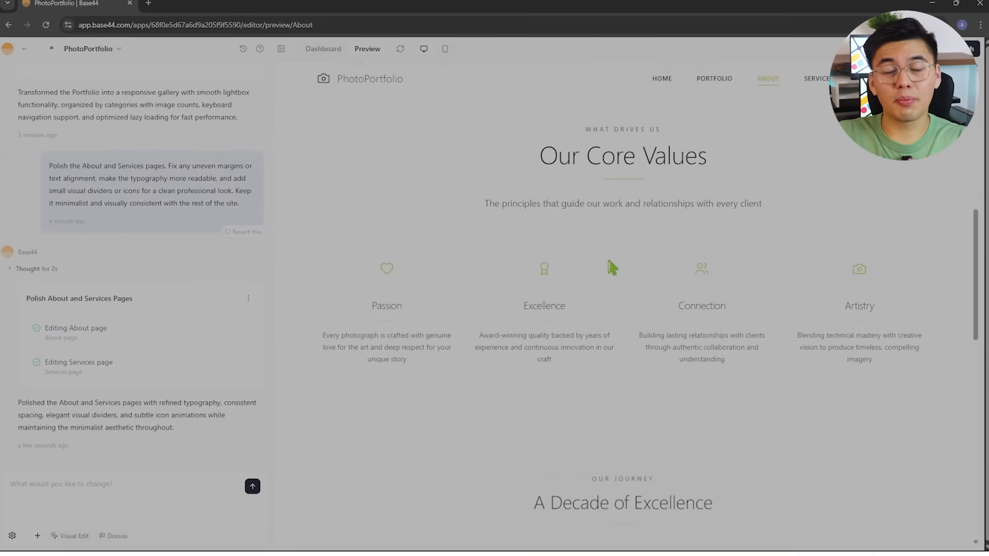
pyautogui.scroll(-3, 612, 264)
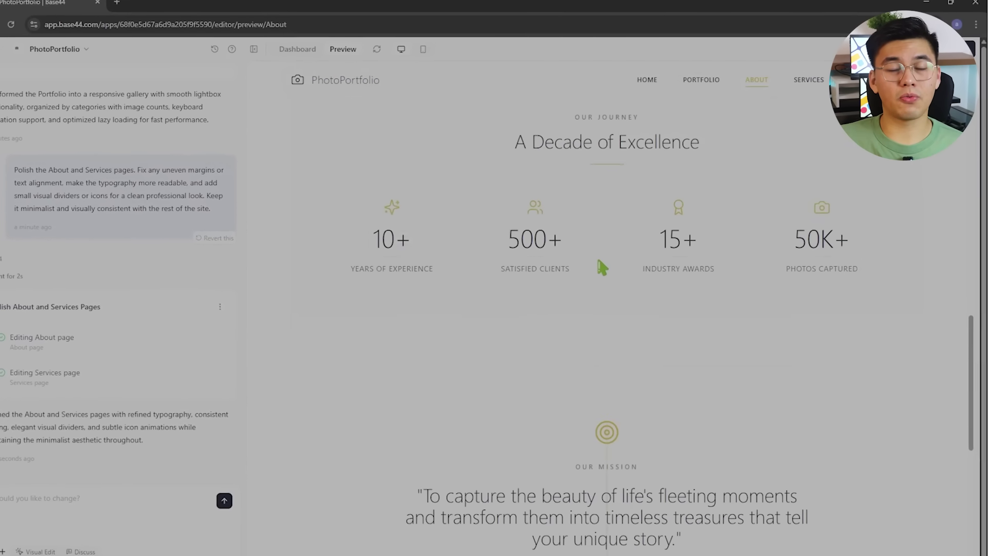
pyautogui.scroll(-3, 596, 254)
pyautogui.scroll(-3, 594, 263)
pyautogui.scroll(-3, 591, 270)
pyautogui.scroll(-3, 559, 295)
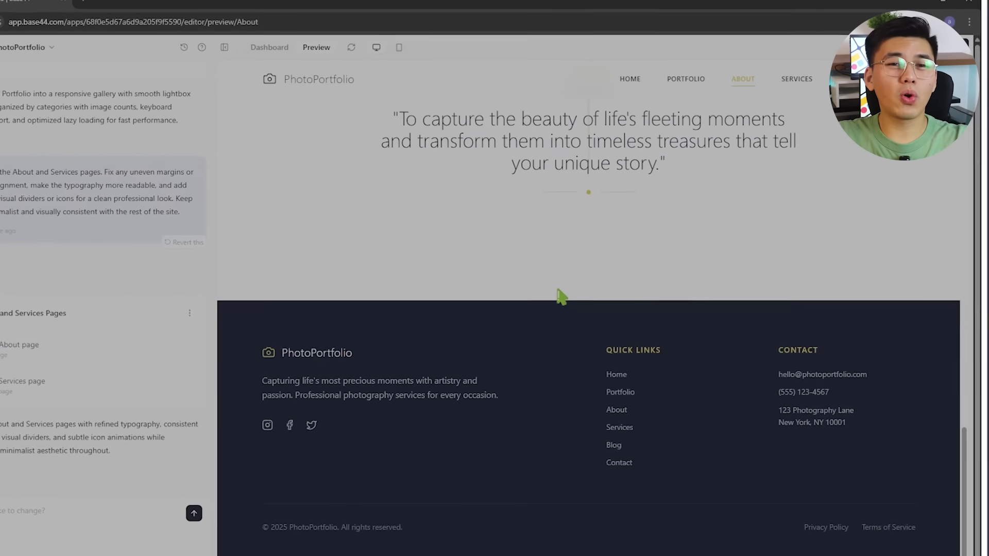
pyautogui.scroll(3, 560, 296)
# - Scroll the polished About page down to its footer, then go to the Services page
pyautogui.click(786, 74)
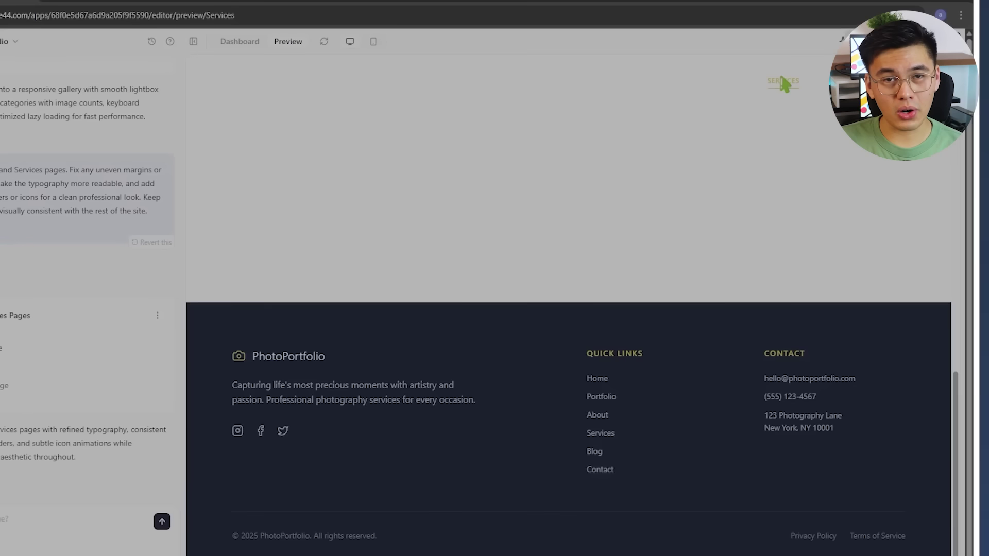
pyautogui.scroll(2, 430, 245)
pyautogui.scroll(5, 446, 255)
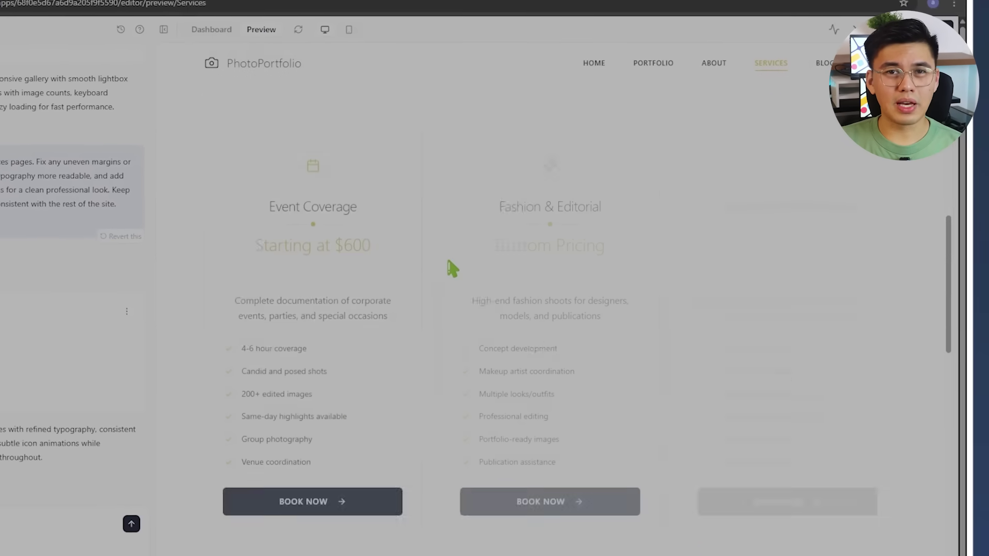
pyautogui.scroll(4, 448, 256)
pyautogui.scroll(4, 443, 265)
pyautogui.scroll(-4, 444, 265)
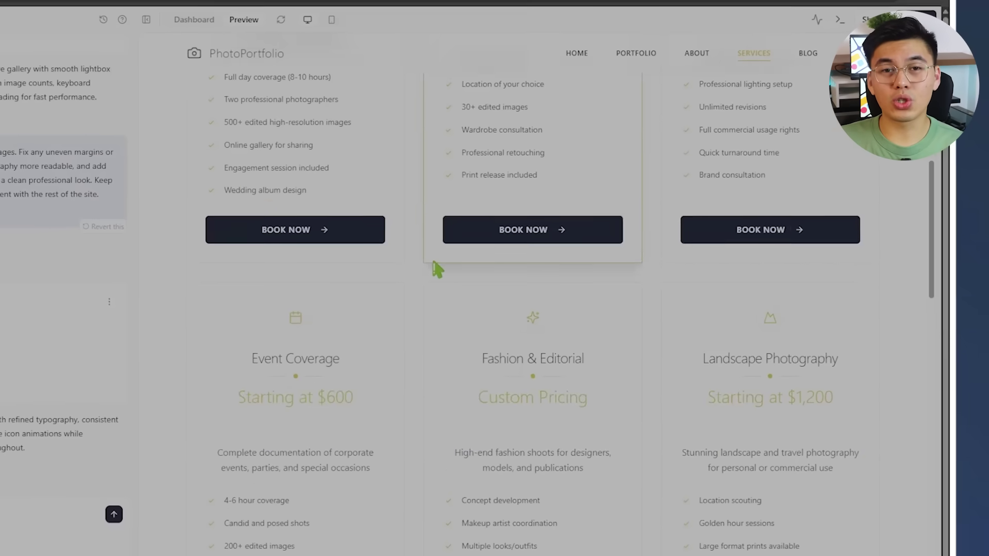
pyautogui.scroll(-4, 433, 256)
pyautogui.scroll(-3, 417, 249)
pyautogui.scroll(-3, 415, 248)
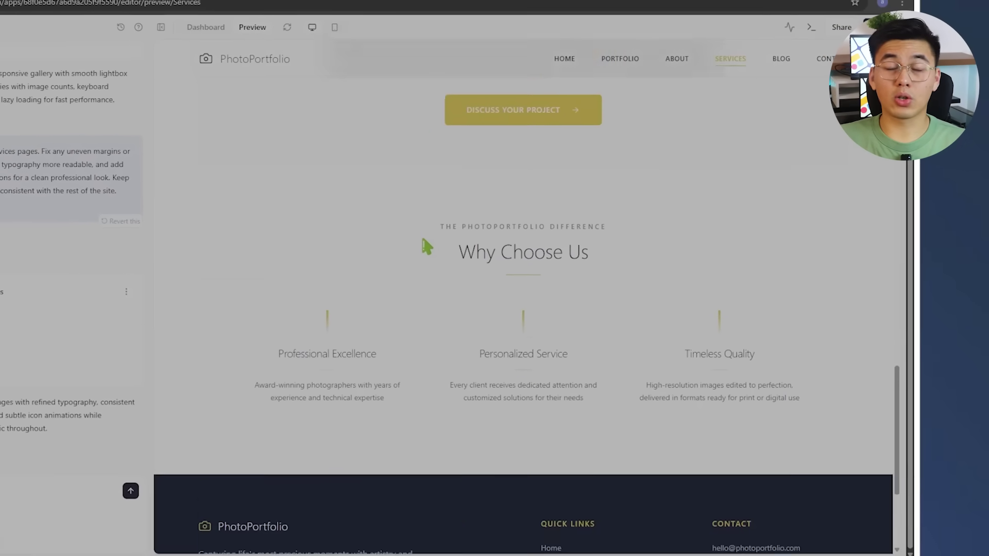
pyautogui.scroll(-3, 424, 246)
pyautogui.scroll(6, 433, 239)
pyautogui.scroll(5, 448, 256)
pyautogui.scroll(2, 459, 263)
pyautogui.scroll(4, 464, 255)
pyautogui.scroll(2, 467, 255)
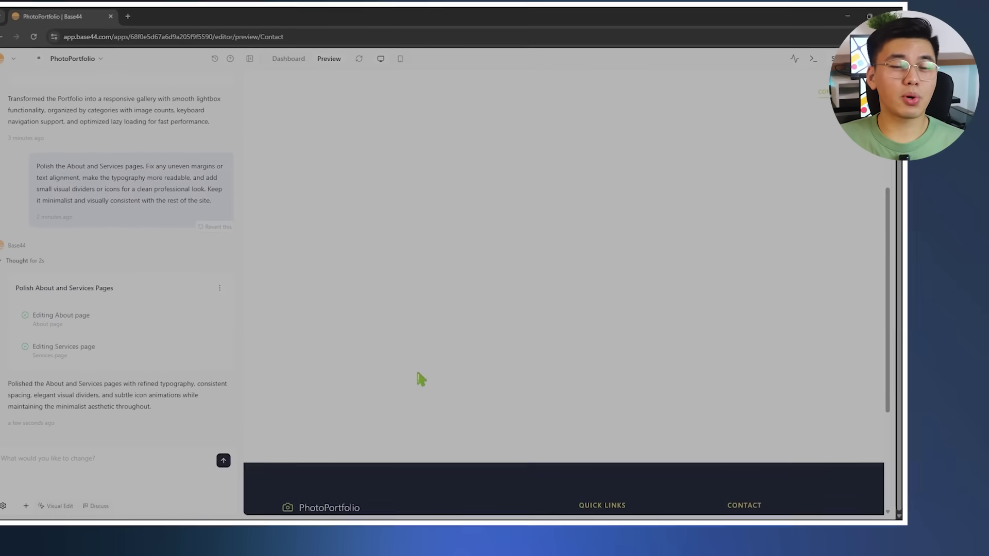
pyautogui.scroll(-3, 421, 379)
pyautogui.scroll(4, 433, 348)
pyautogui.scroll(-3, 448, 309)
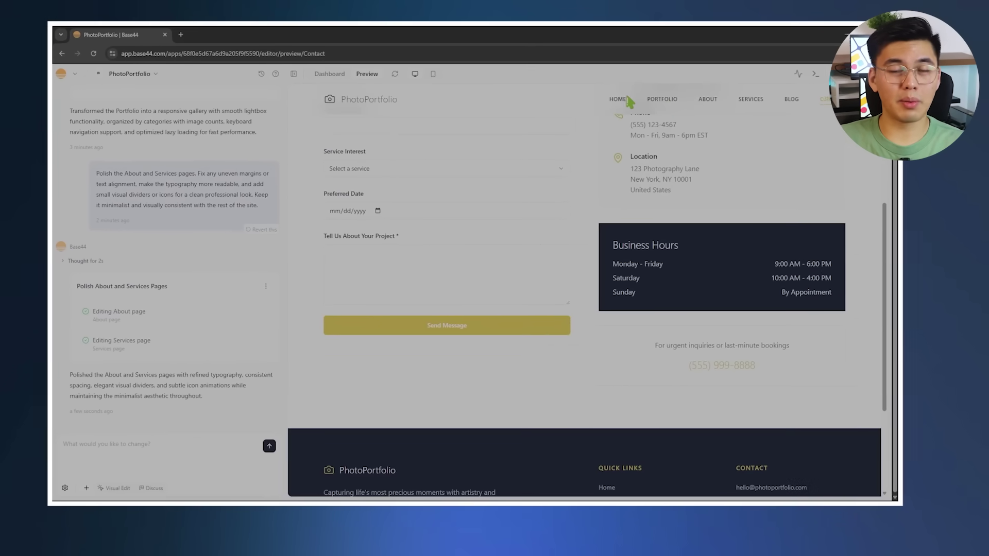
# - Go to Home, then paste the prompt for better form validation, a Book a Session button and a thank-you message
pyautogui.click(618, 99)
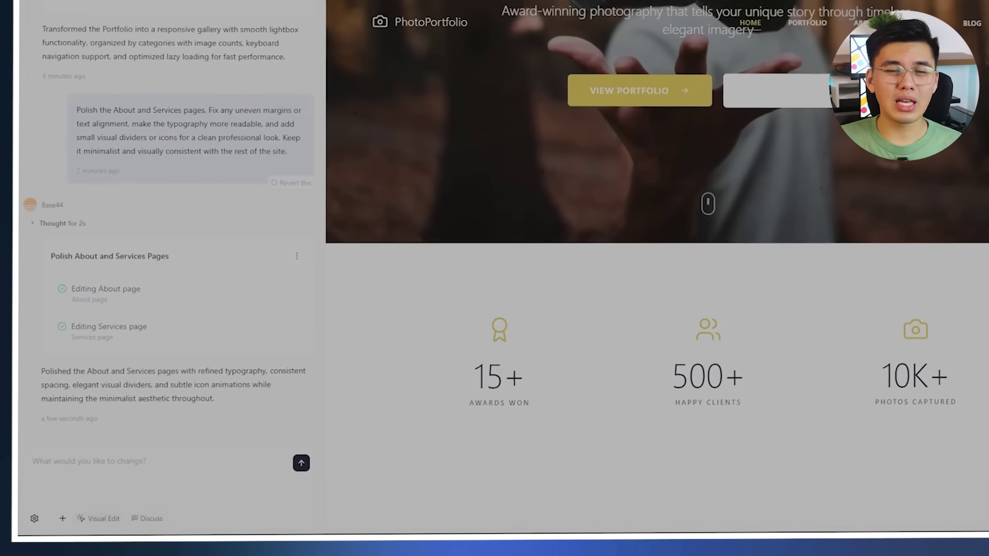
pyautogui.write("Review the Contact page form and confirm that it collects Name, Email, and Message correctly. Refine button spacing and colors so the 'Book a Session' call-to-action stands out. Add a short thank-you confirmation message that appears after submission.")
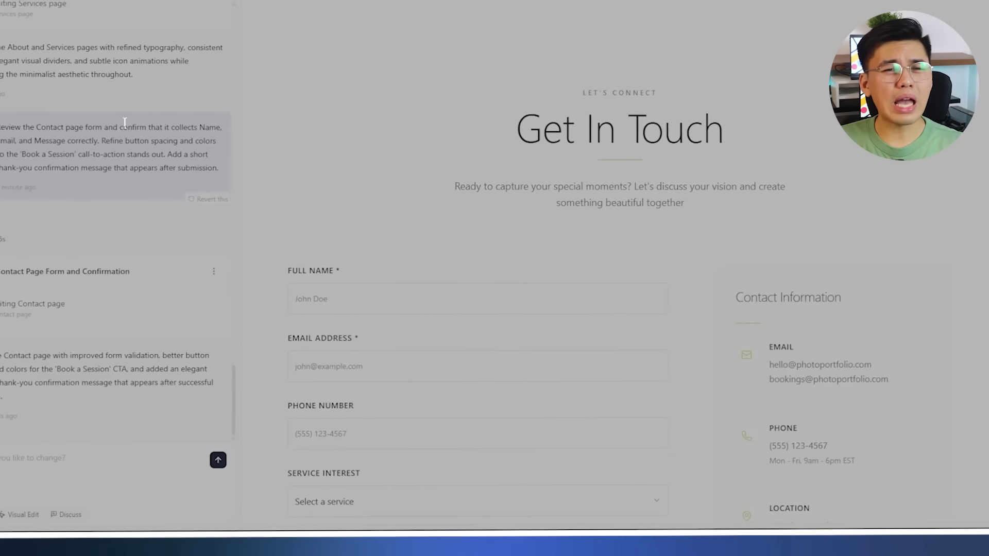
pyautogui.scroll(-2, 368, 190)
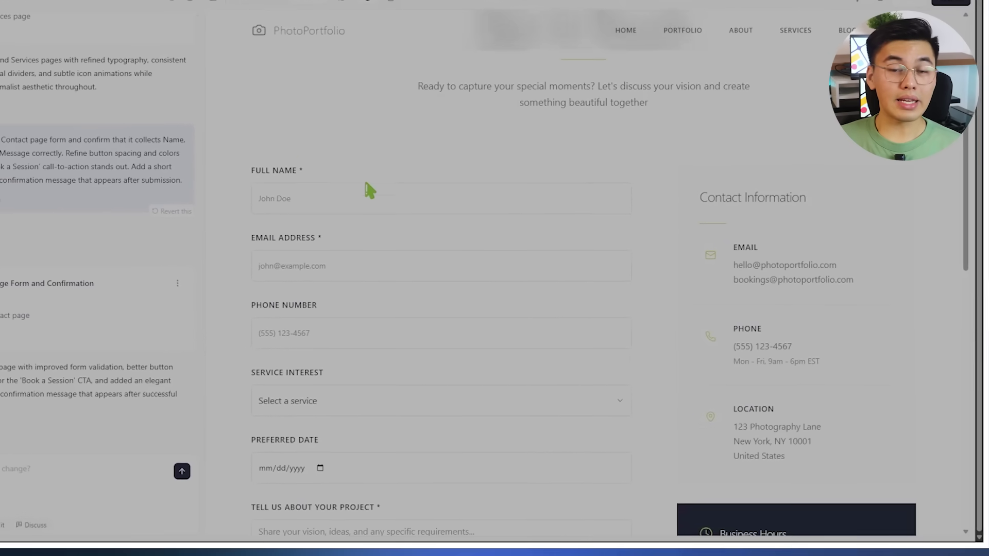
# - Enter name, email, phone, Event Coverage, preferred date and a project description, then click Book a Session
pyautogui.click(364, 198)
pyautogui.write('John Doe')
pyautogui.click(333, 266)
pyautogui.write('john@example.com')
pyautogui.click(325, 340)
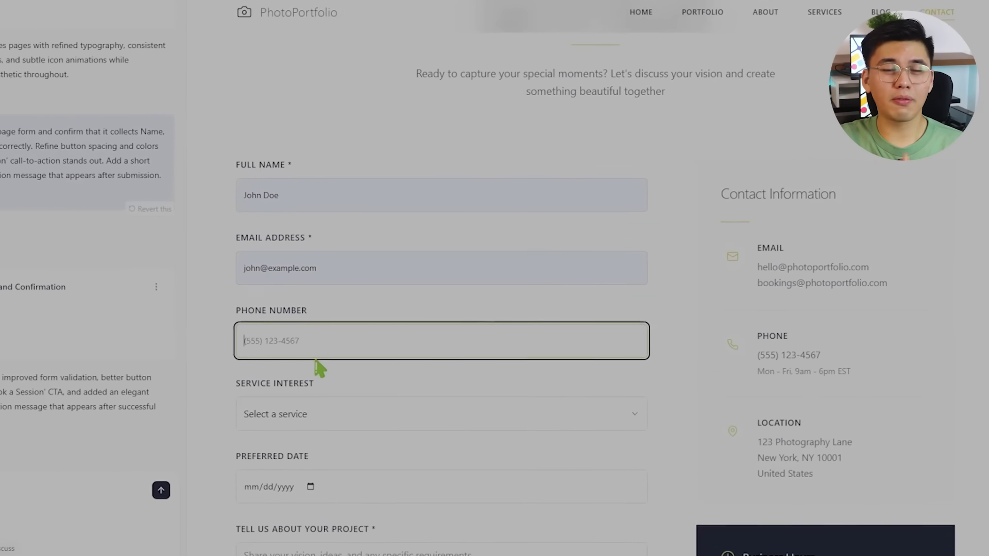
pyautogui.write('(555) 123-4567')
pyautogui.scroll(-2, 325, 296)
pyautogui.click(325, 295)
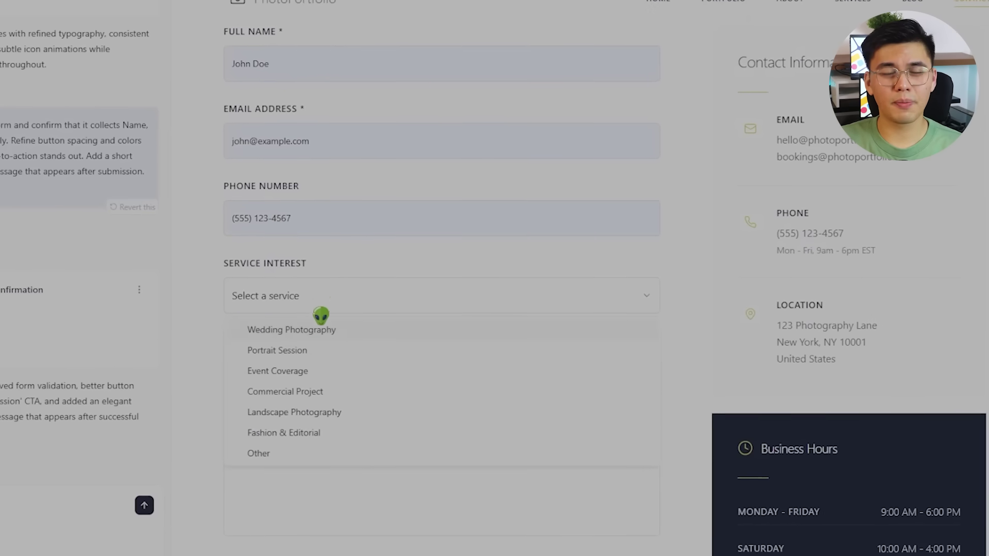
pyautogui.click(293, 374)
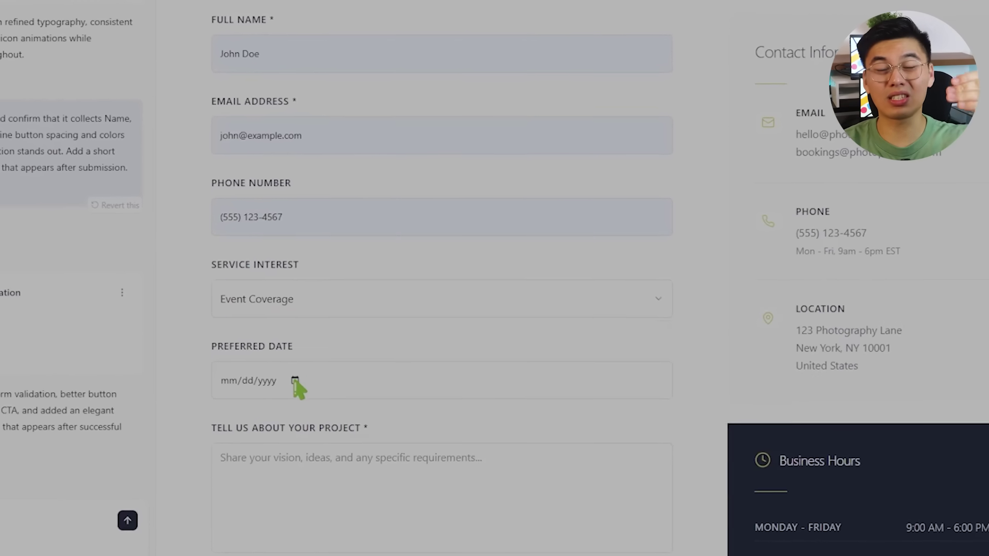
pyautogui.write('10172025')
pyautogui.scroll(-3, 325, 464)
pyautogui.click(331, 297)
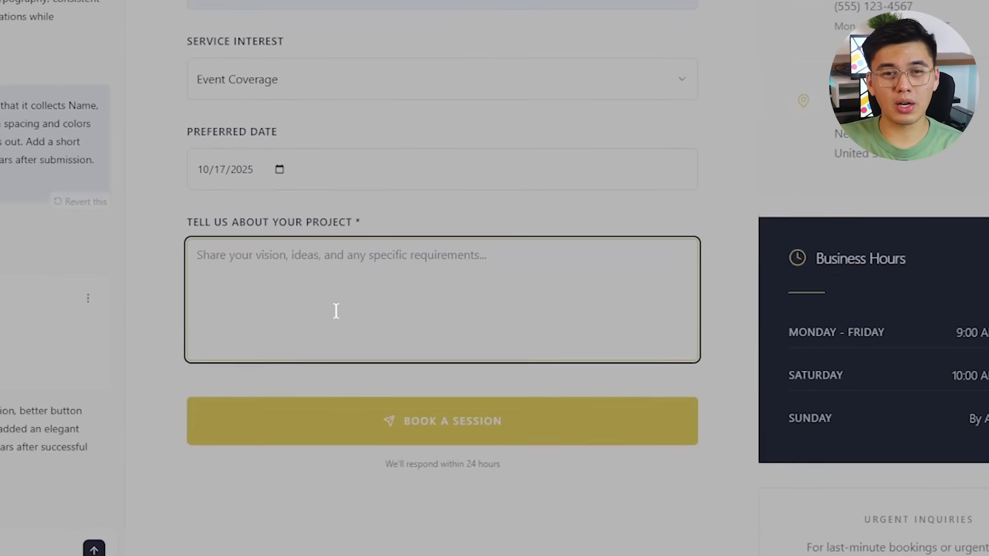
pyautogui.write('IT')
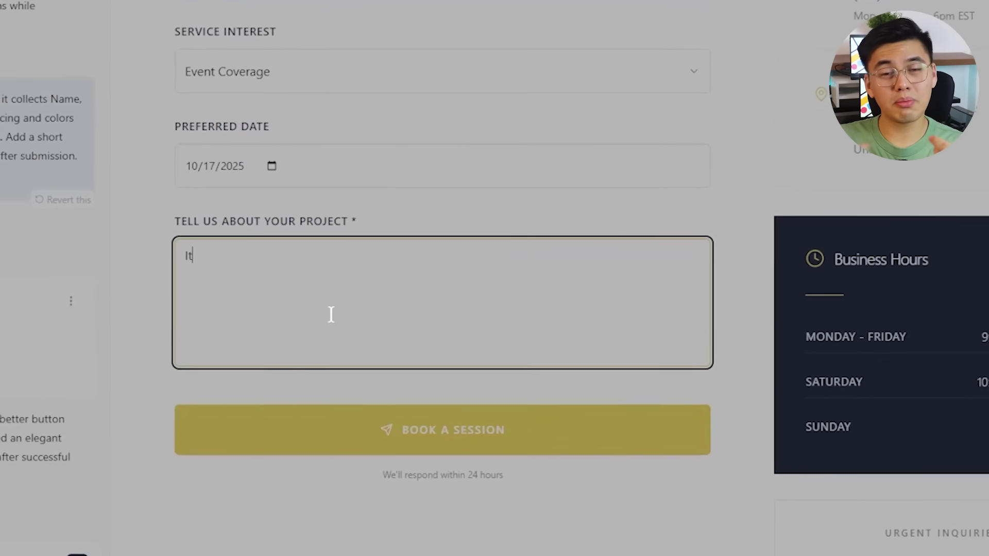
pyautogui.write(' is an important event')
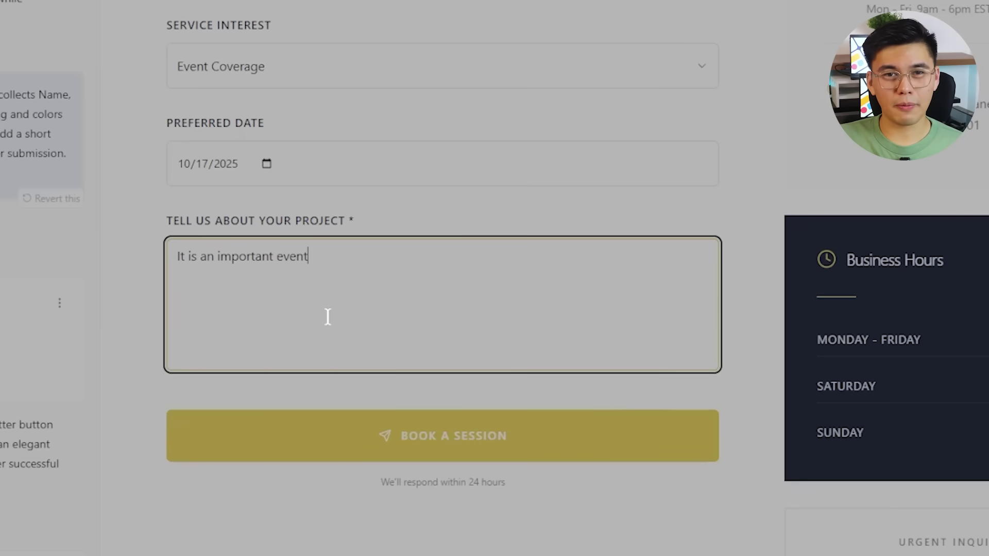
pyautogui.scroll(5, 487, 363)
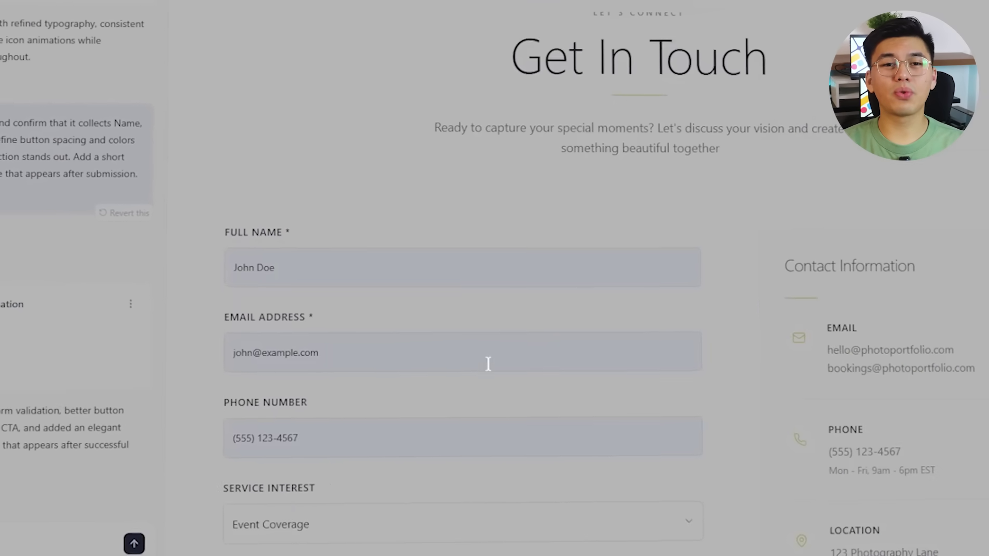
pyautogui.scroll(-5, 487, 363)
pyautogui.click(488, 402)
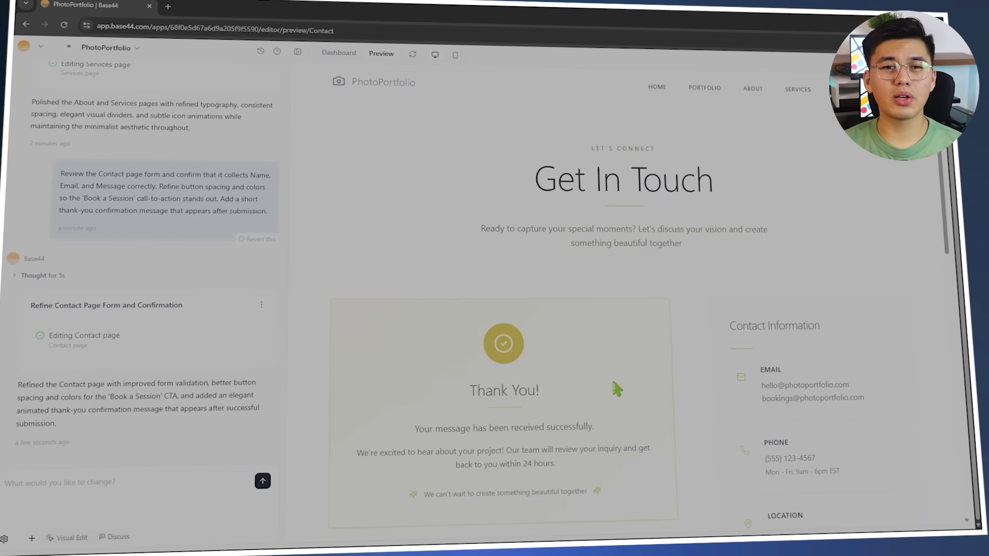
pyautogui.scroll(-2, 617, 388)
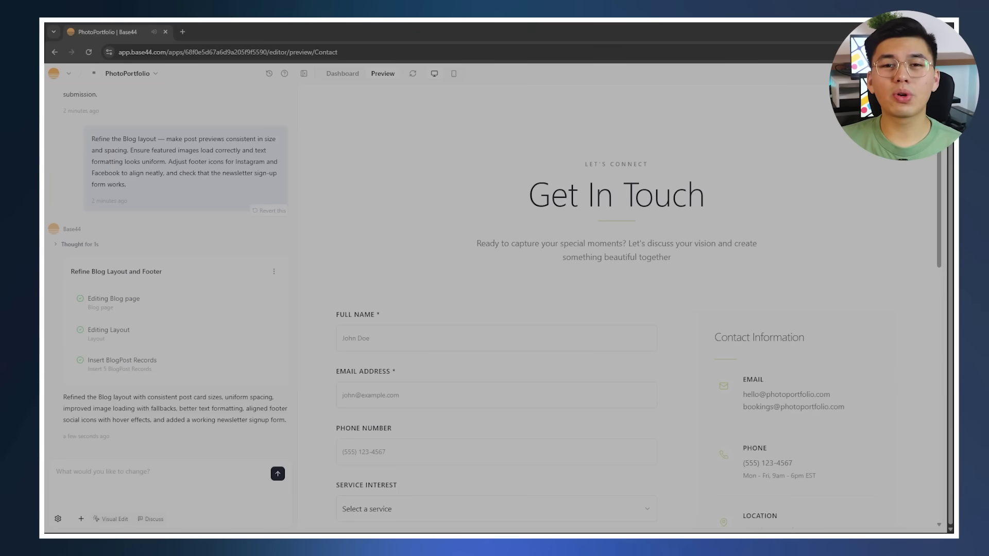
pyautogui.scroll(-3, 618, 309)
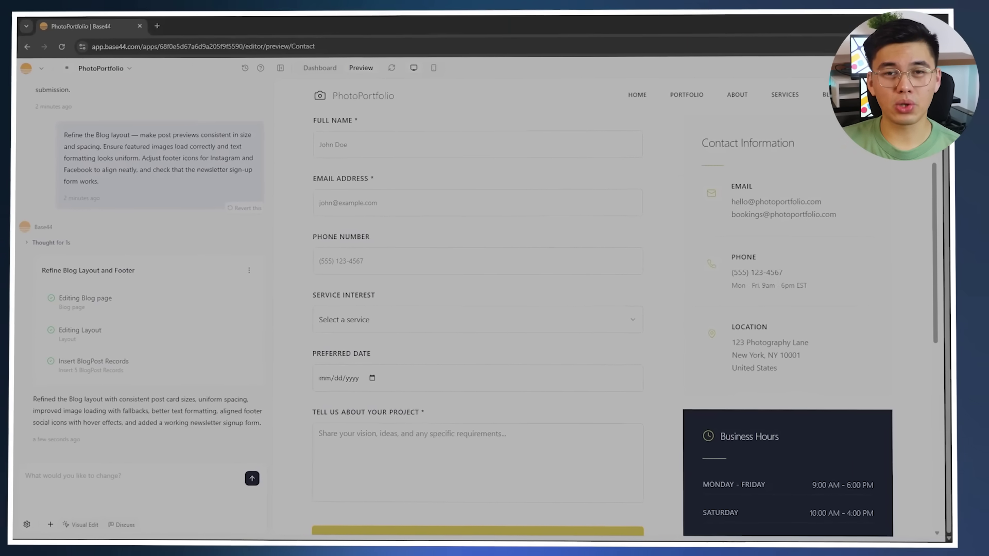
# - Go to the Blog page of the PhotoPortfolio site in Preview
pyautogui.click(825, 92)
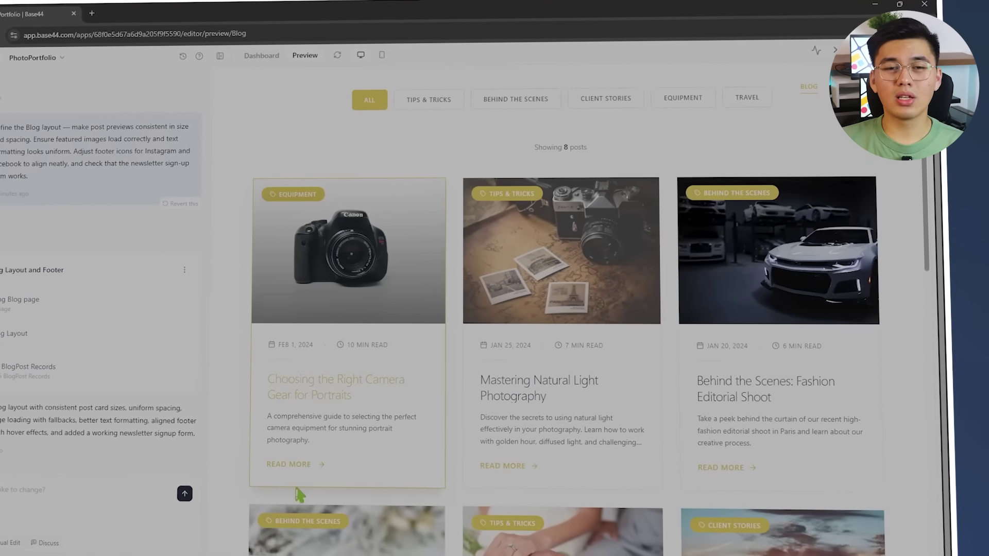
pyautogui.scroll(2, 541, 348)
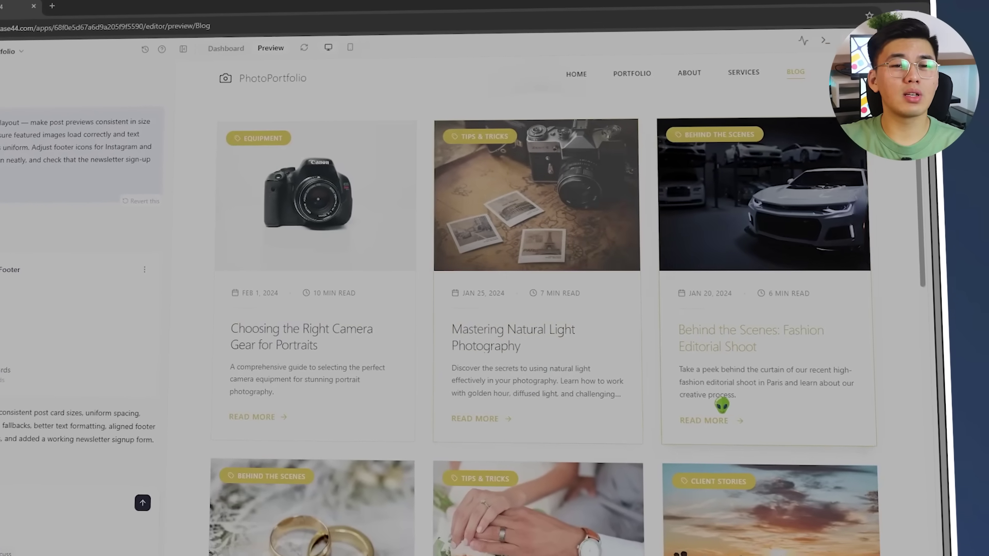
pyautogui.scroll(-3, 722, 405)
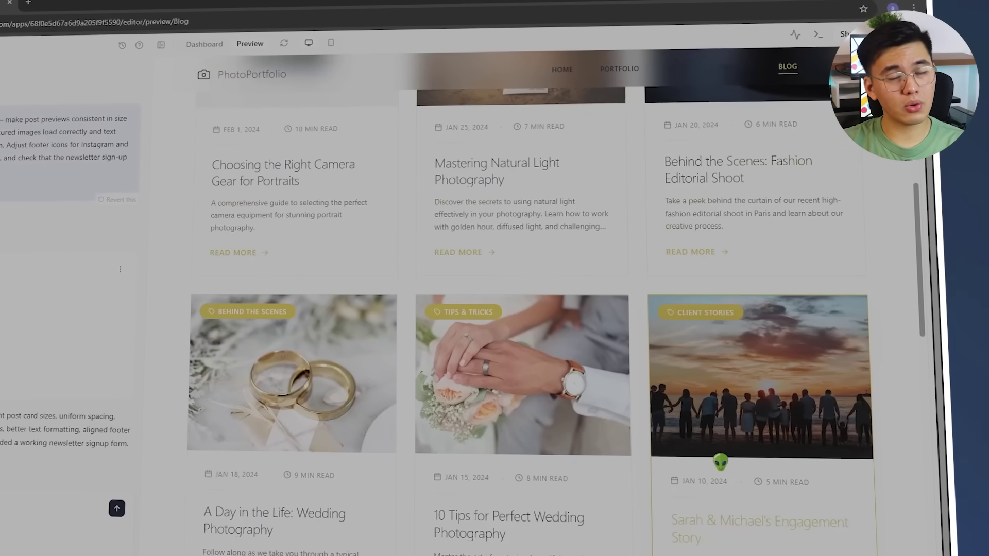
pyautogui.scroll(-3, 696, 386)
pyautogui.scroll(-3, 541, 349)
pyautogui.scroll(-2, 526, 386)
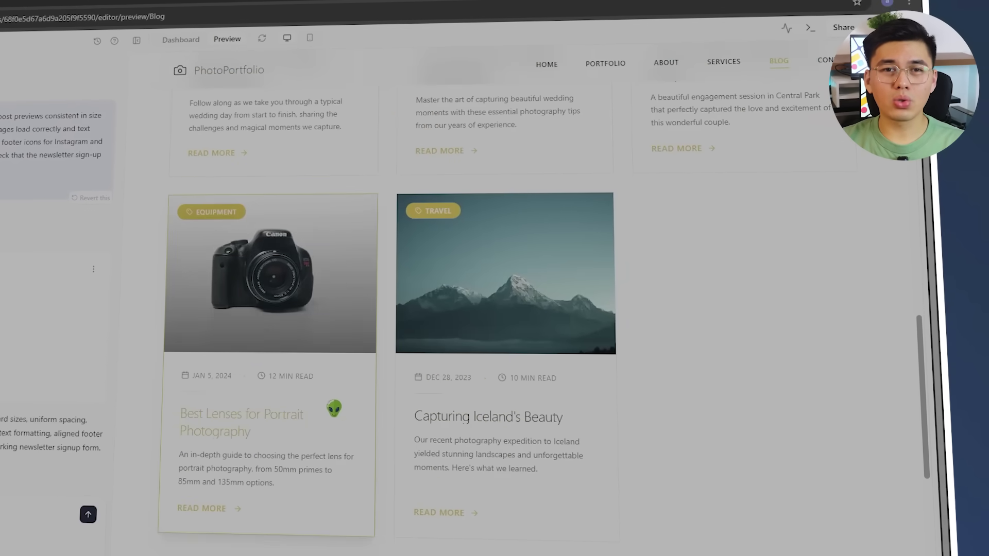
pyautogui.scroll(-2, 513, 444)
pyautogui.scroll(5, 502, 440)
pyautogui.scroll(5, 430, 447)
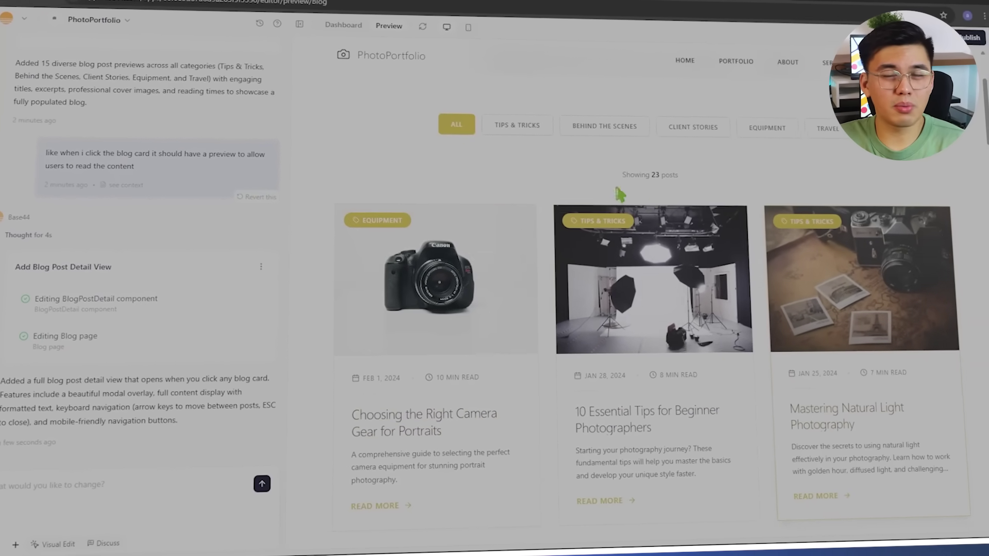
# - Open and close the camera gear, beginner tips, natural light, composition and fashion editorial posts
pyautogui.click(433, 402)
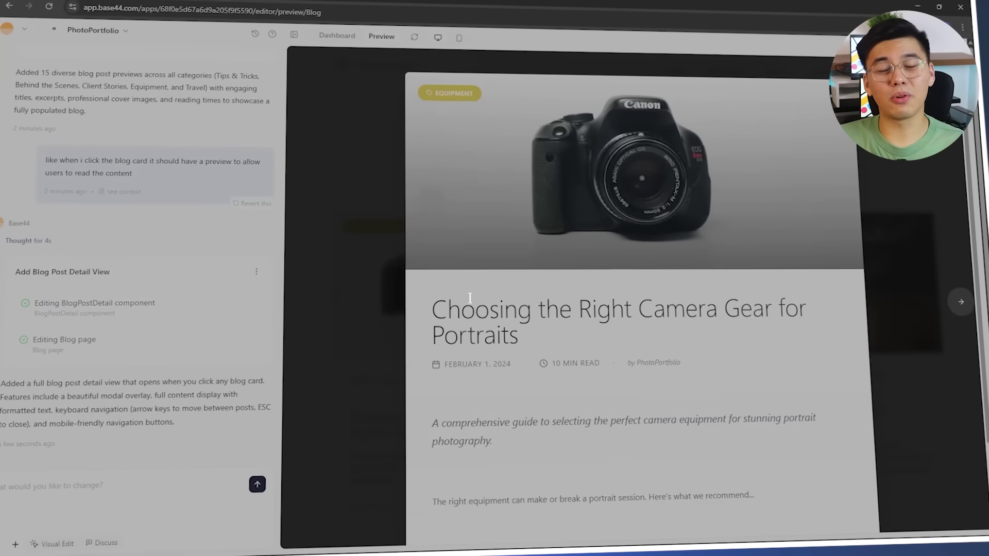
pyautogui.press('Escape')
pyautogui.click(629, 342)
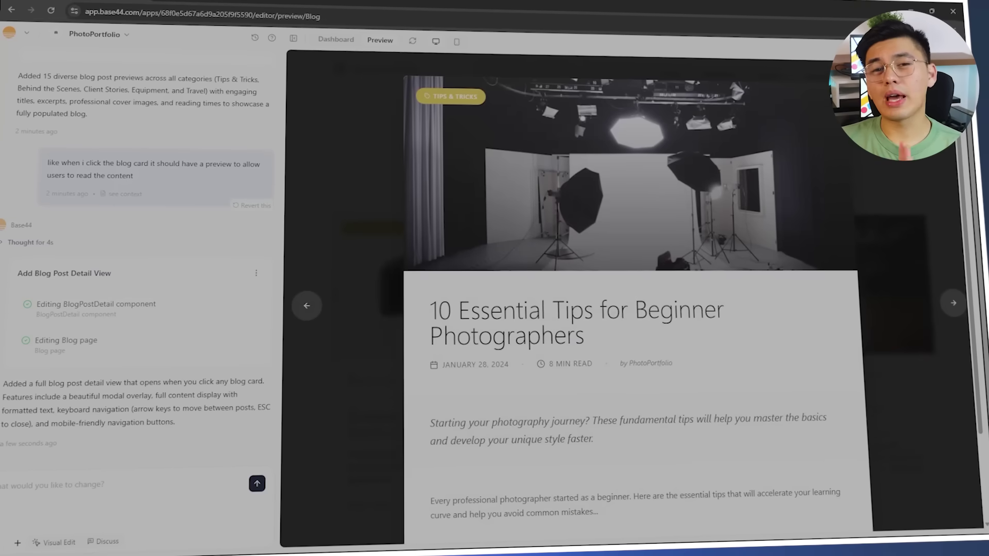
pyautogui.press('Escape')
pyautogui.click(804, 332)
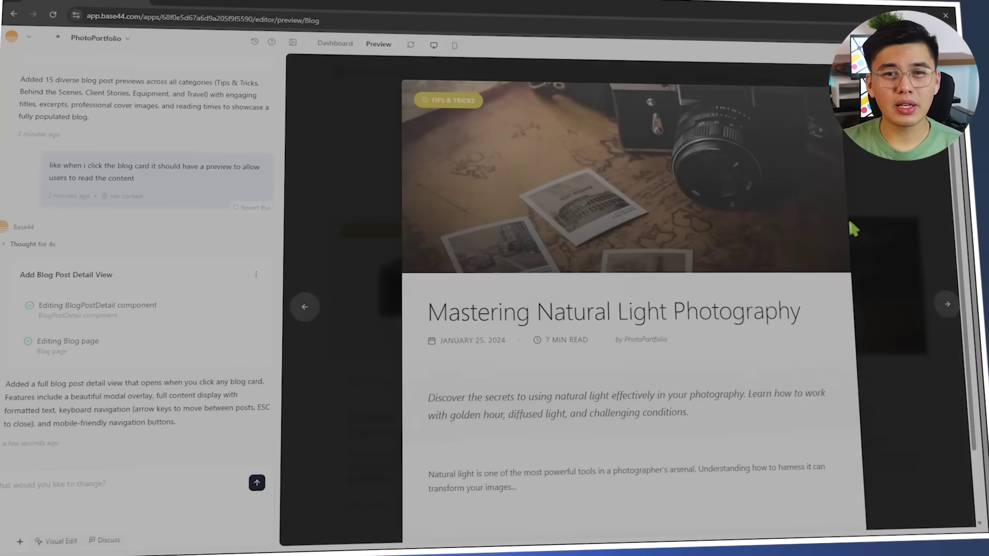
pyautogui.scroll(-3, 804, 309)
pyautogui.scroll(3, 804, 309)
pyautogui.press('Escape')
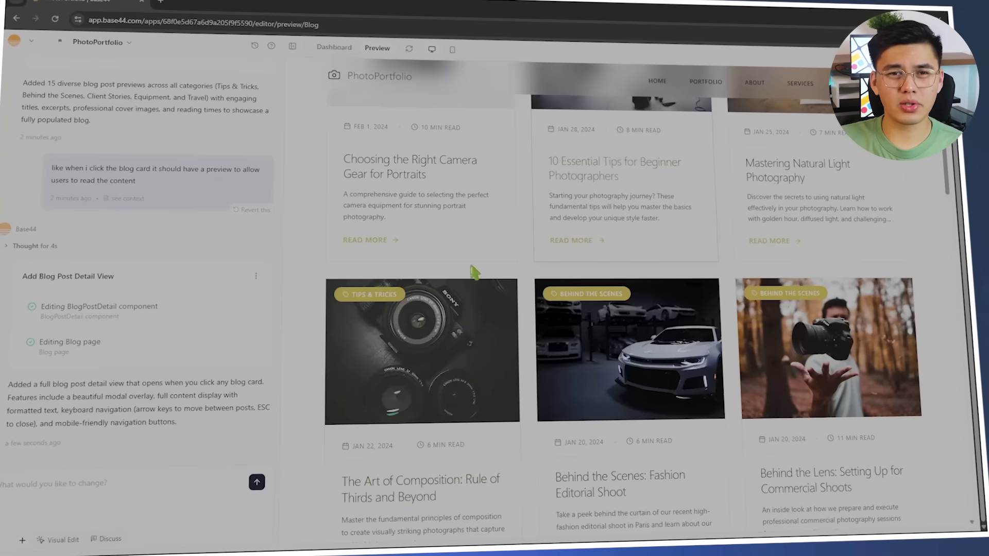
pyautogui.click(479, 332)
pyautogui.scroll(-1, 711, 236)
pyautogui.press('Escape')
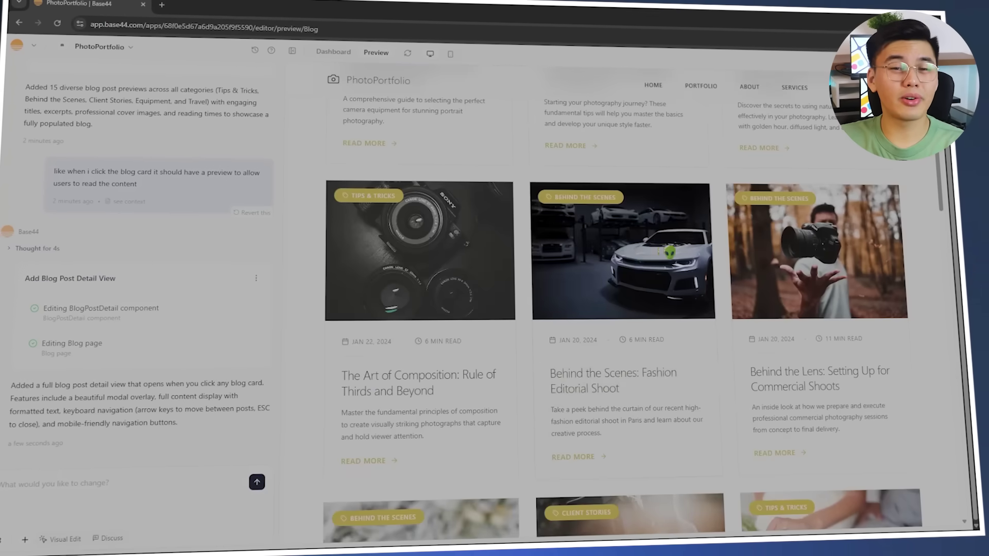
pyautogui.click(618, 255)
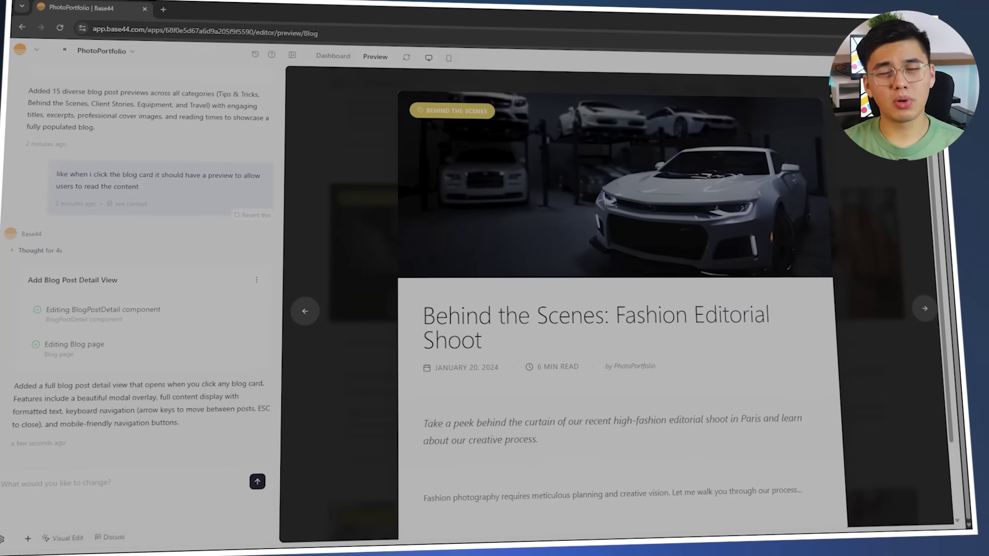
pyautogui.press('Escape')
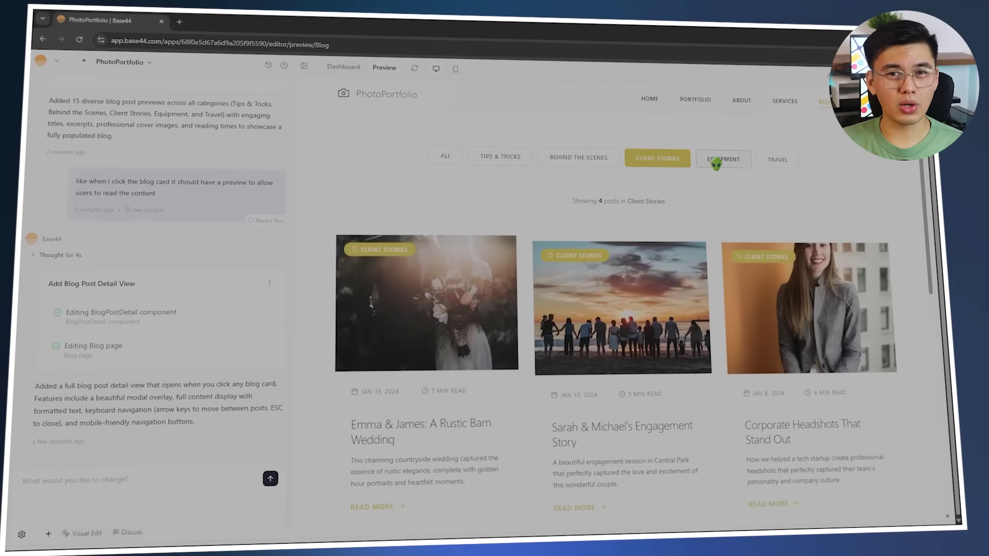
# - Open and close the barn wedding, portrait lenses and Capturing Iceland's Beauty post previews
pyautogui.click(431, 316)
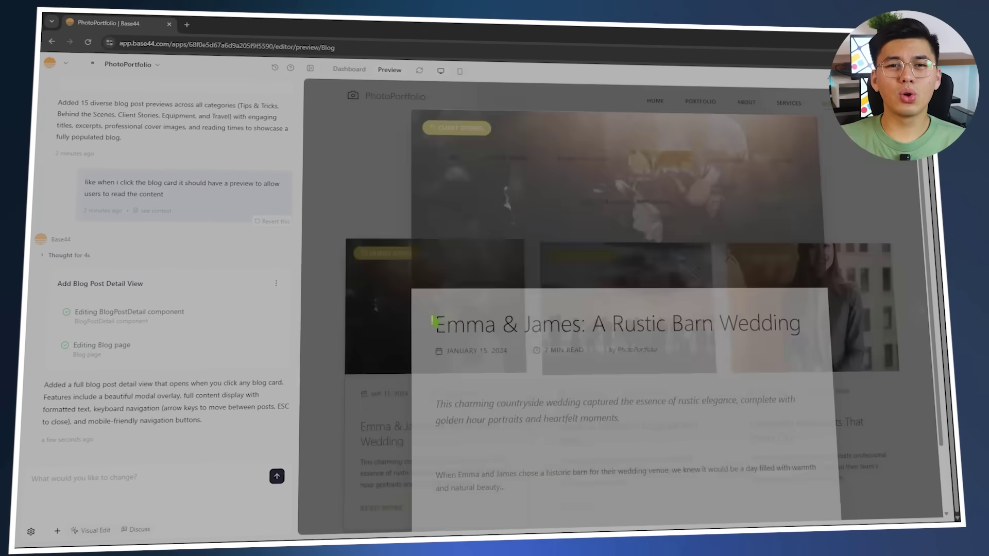
pyautogui.press('Escape')
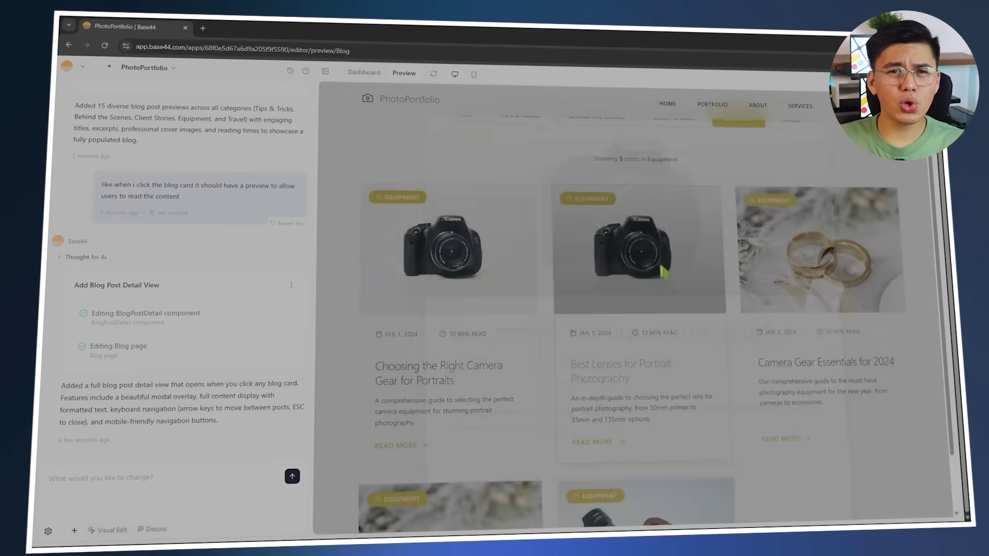
pyautogui.click(653, 258)
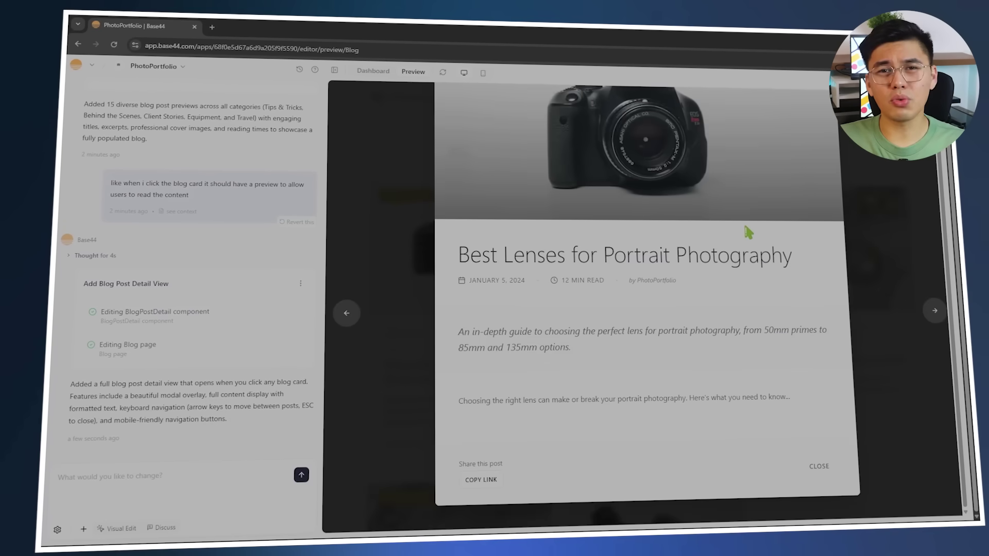
pyautogui.press('Escape')
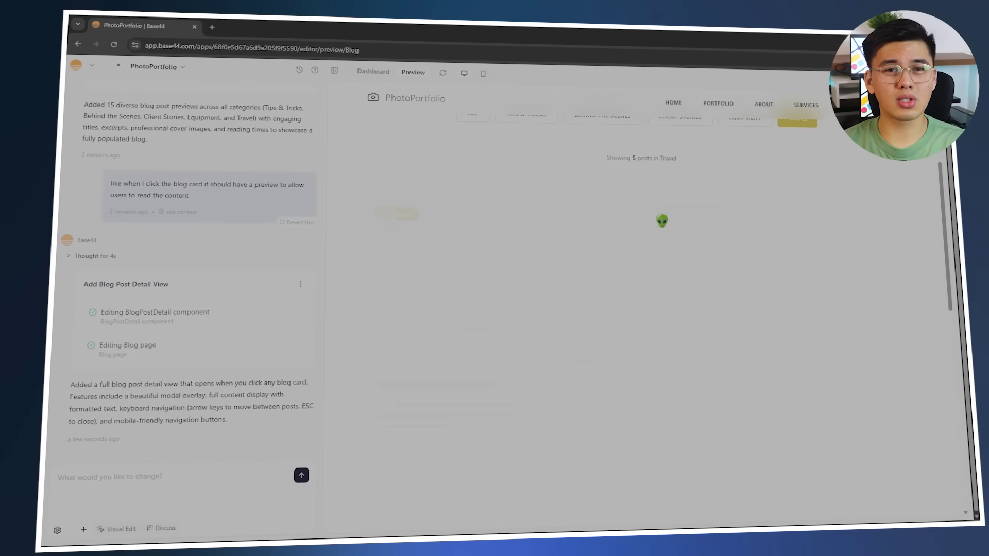
pyautogui.click(643, 252)
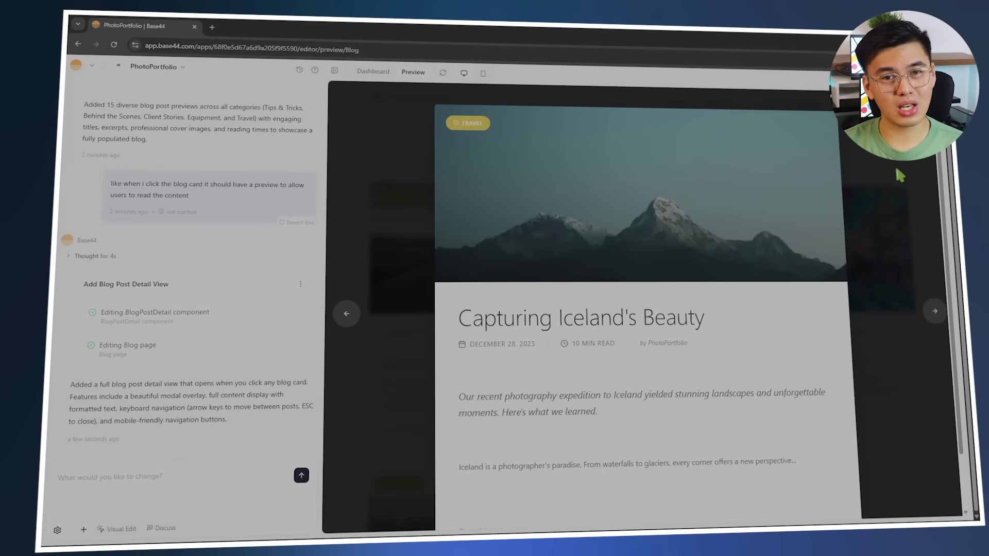
pyautogui.press('Escape')
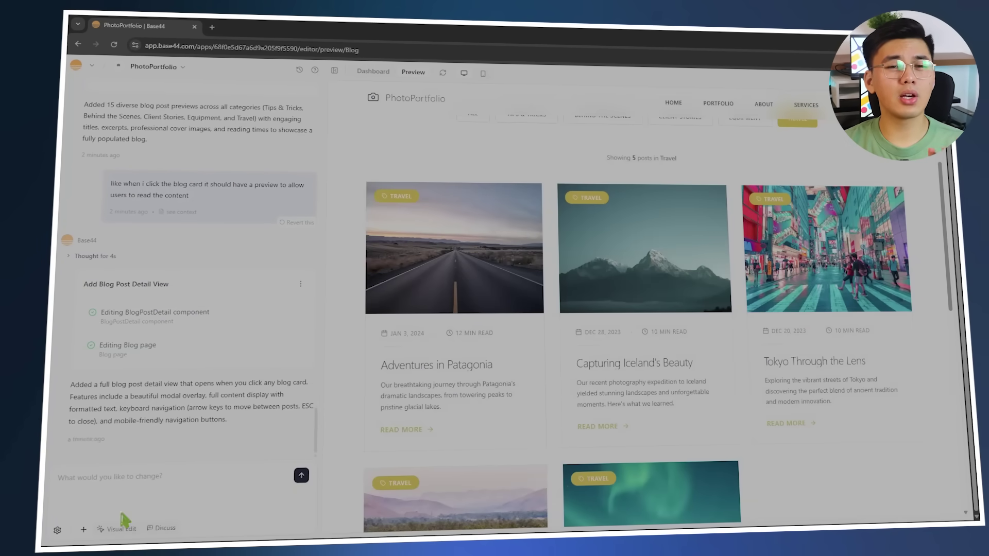
# - Start a chat request for a Video Portfolio section and deposit-based booking
pyautogui.click(108, 479)
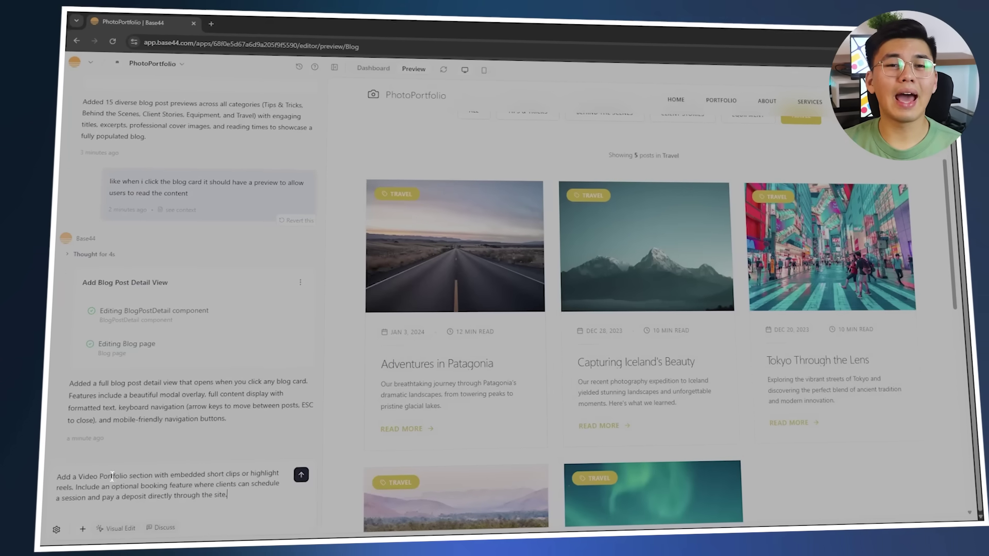
pyautogui.write('Add a Video Portfolio section with embedded short clips or highlight reels. Include an optional booking feature where clients can schedule a session and pay a deposit directly through the site.')
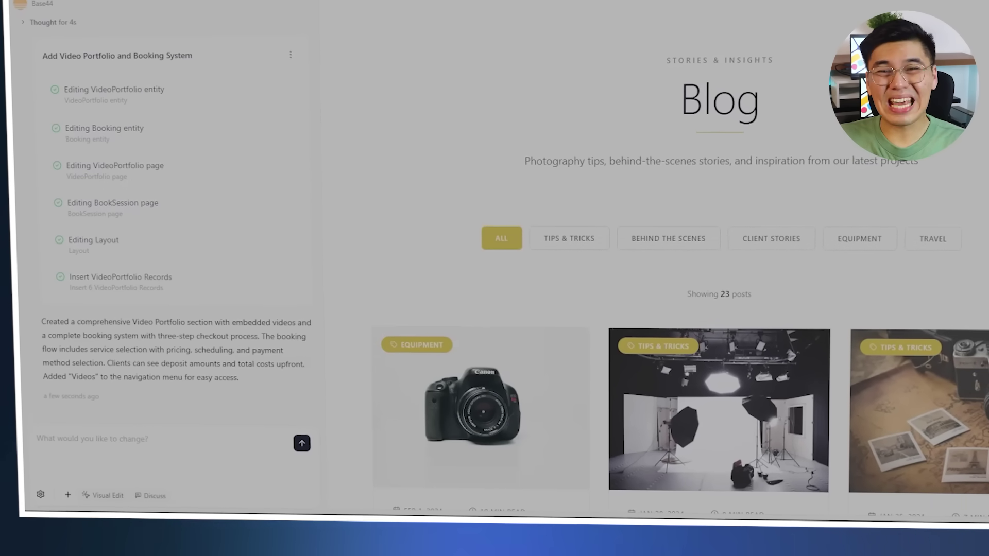
pyautogui.scroll(2, 146, 199)
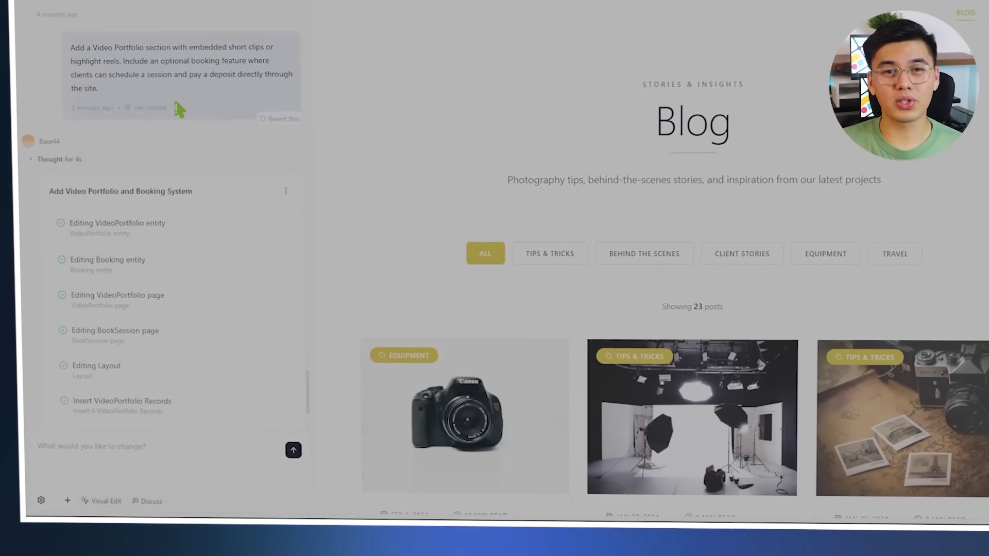
pyautogui.scroll(-3, 679, 309)
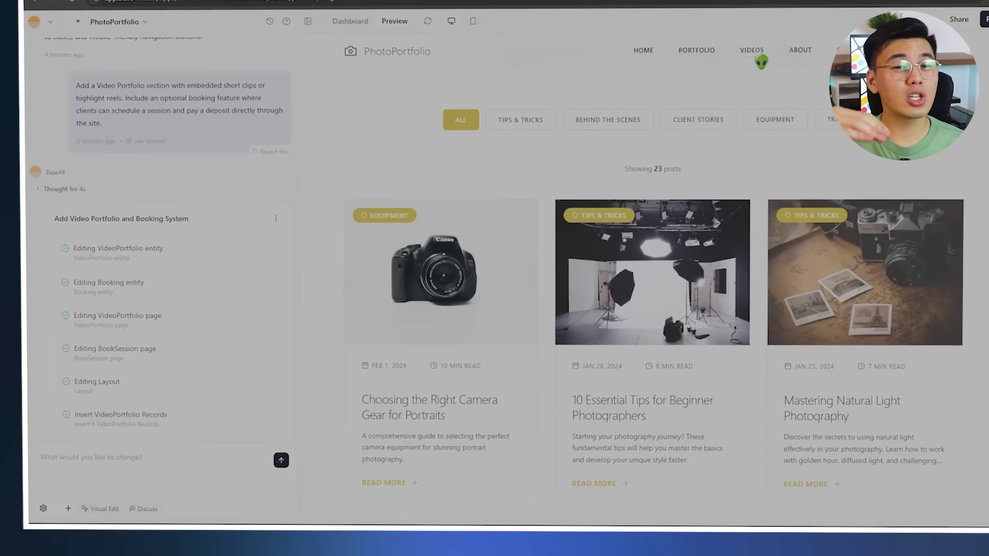
pyautogui.click(753, 51)
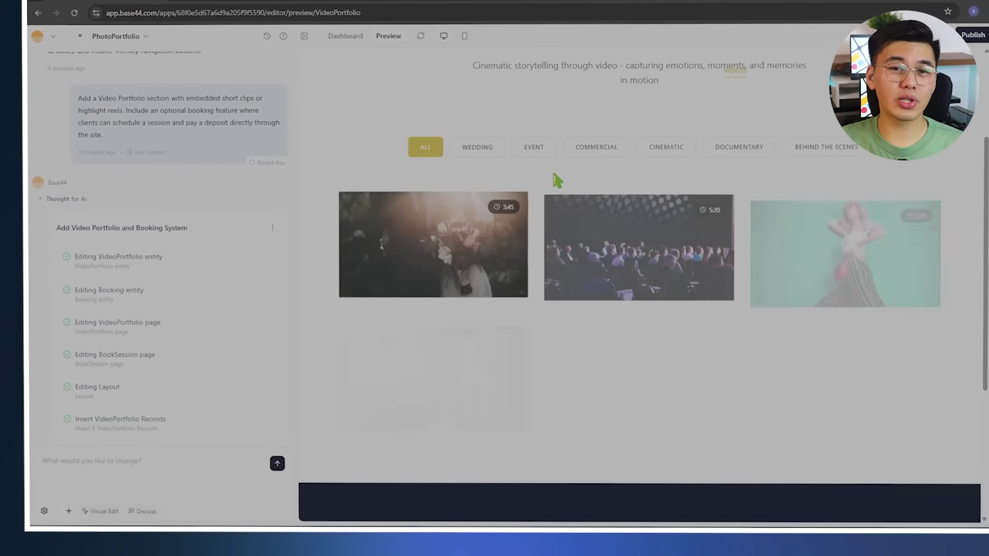
pyautogui.click(420, 223)
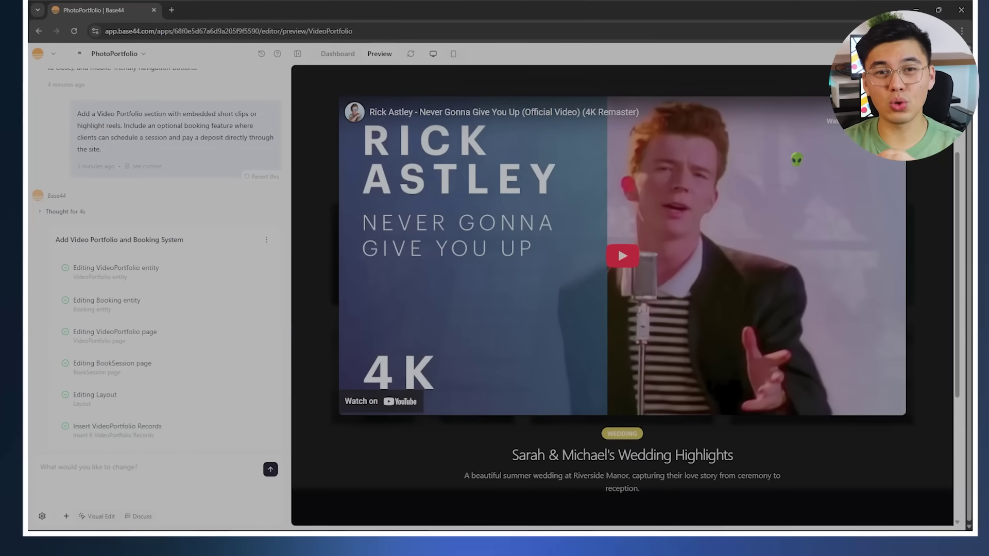
pyautogui.press('Escape')
pyautogui.click(465, 231)
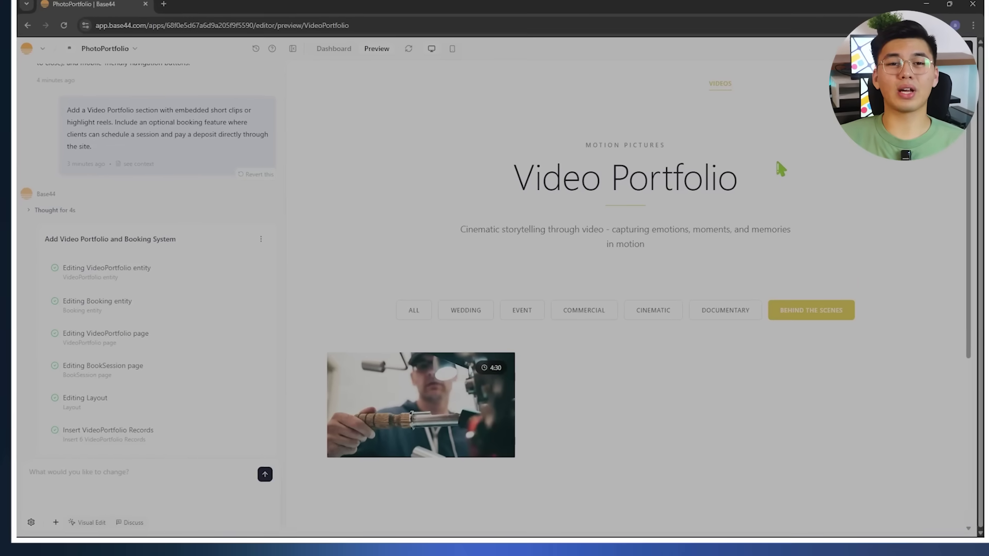
pyautogui.scroll(-4, 781, 171)
pyautogui.click(819, 77)
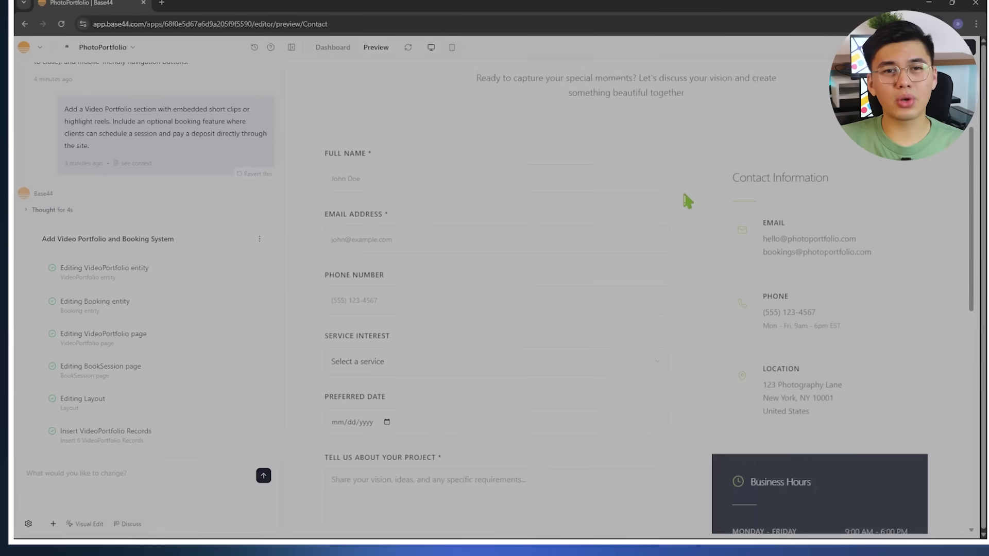
pyautogui.scroll(-3, 681, 189)
pyautogui.scroll(-2, 679, 193)
pyautogui.scroll(3, 680, 190)
pyautogui.scroll(-1, 730, 168)
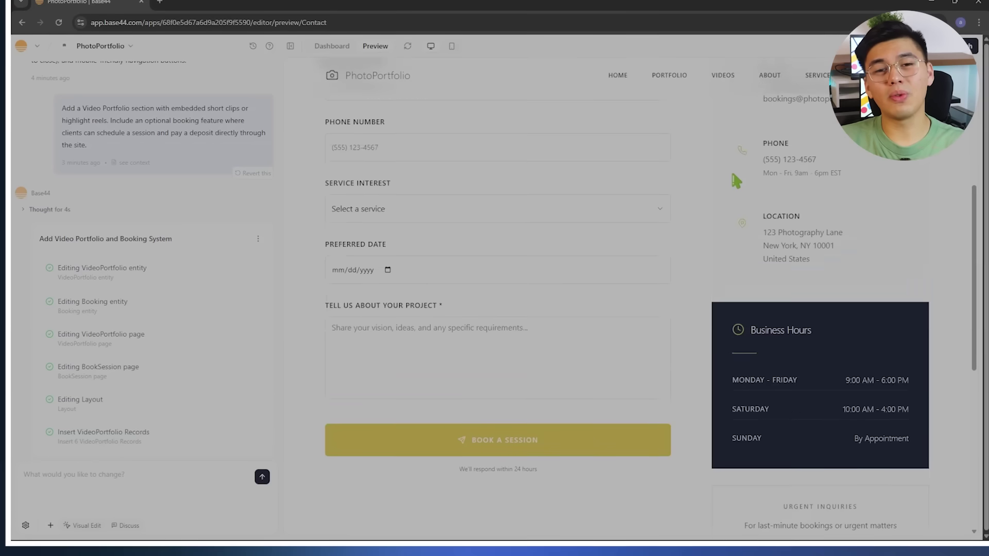
pyautogui.scroll(-5, 735, 179)
pyautogui.scroll(8, 796, 278)
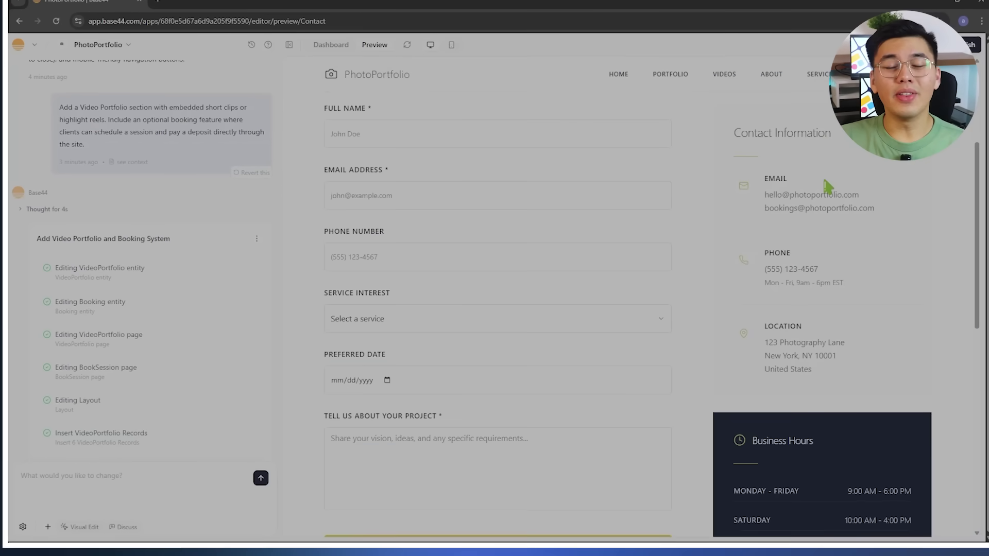
pyautogui.scroll(4, 827, 185)
pyautogui.scroll(-2, 815, 116)
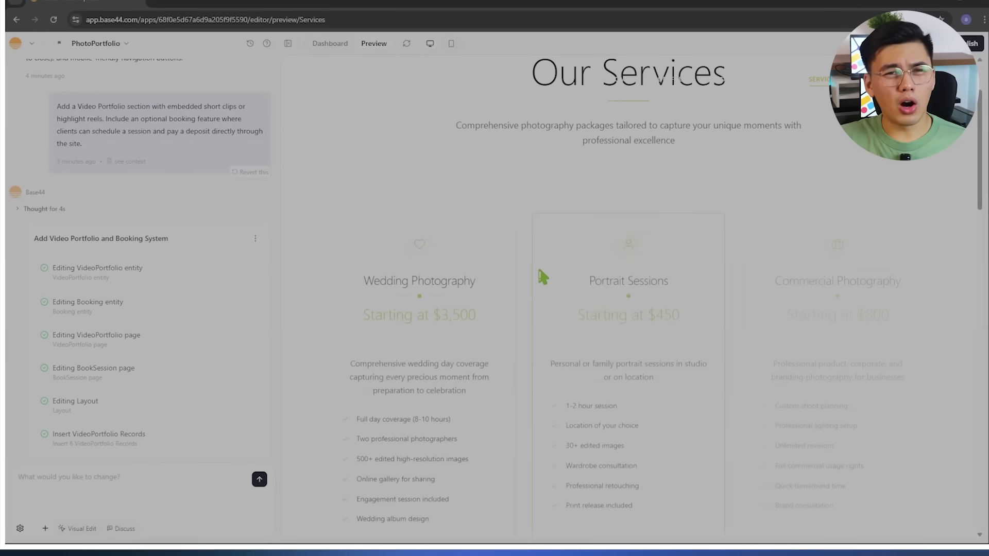
pyautogui.scroll(-3, 543, 276)
pyautogui.click(628, 451)
pyautogui.scroll(-4, 502, 325)
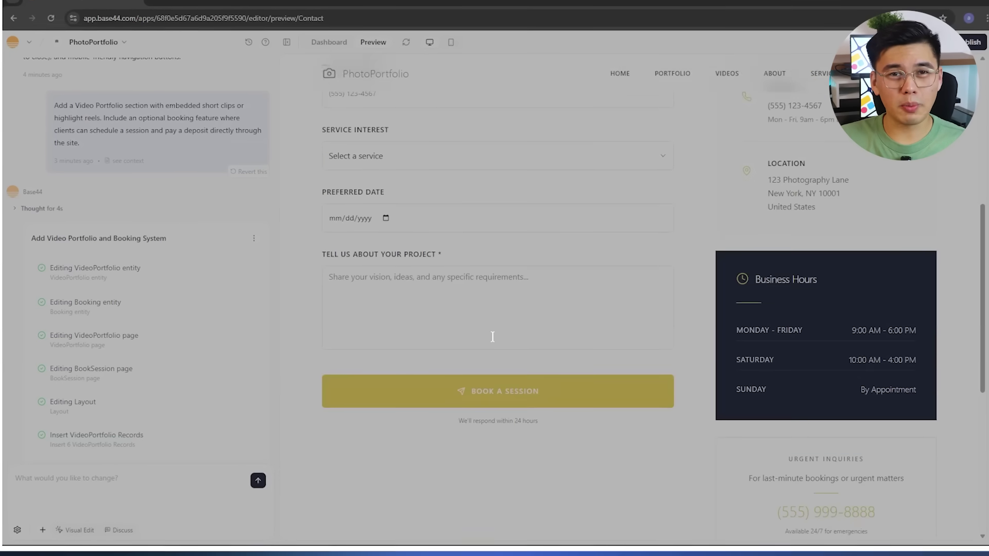
pyautogui.scroll(2, 492, 337)
pyautogui.scroll(2, 403, 328)
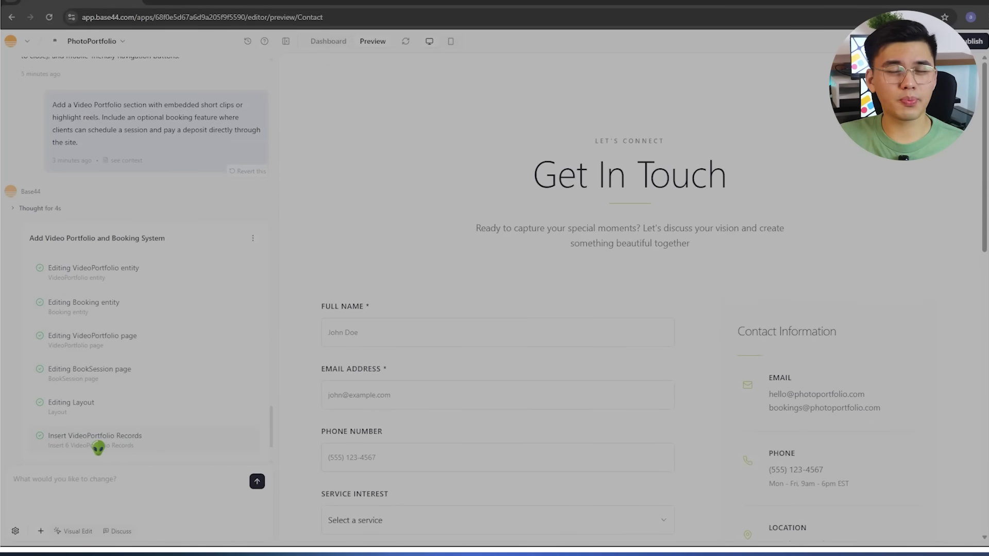
pyautogui.write('he booking feature with the ')
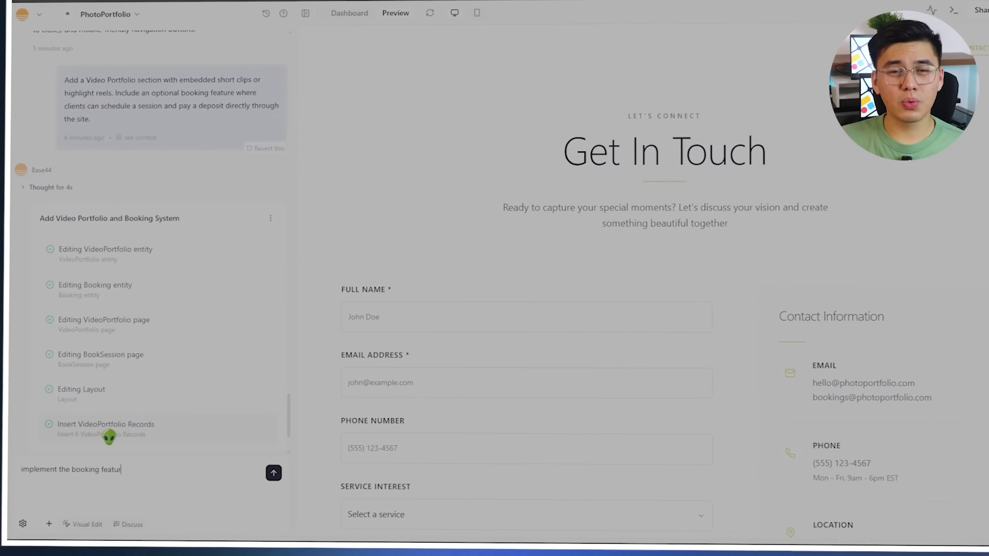
pyautogui.write('simulated payment')
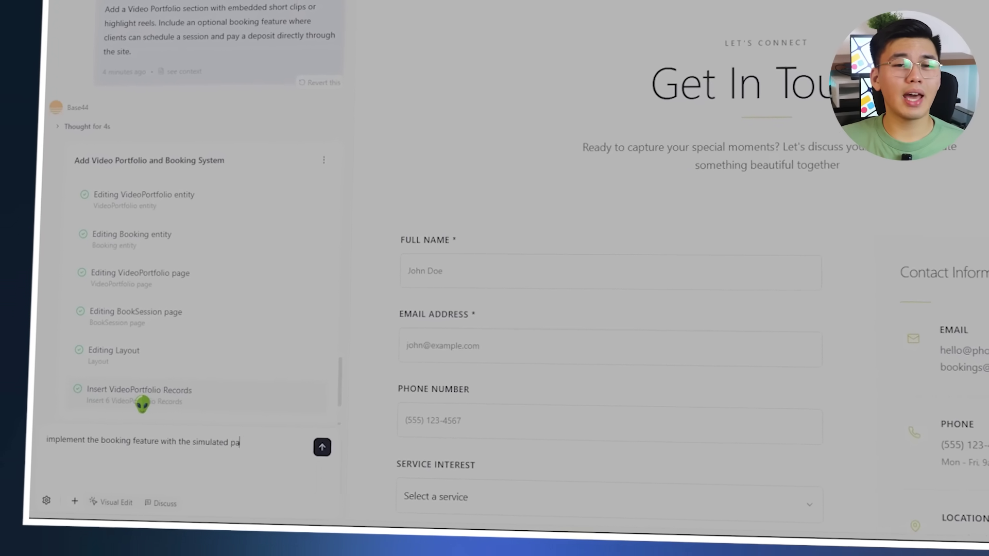
# - Send the booking feature request with simulated payment to the assistant
pyautogui.press('Return')
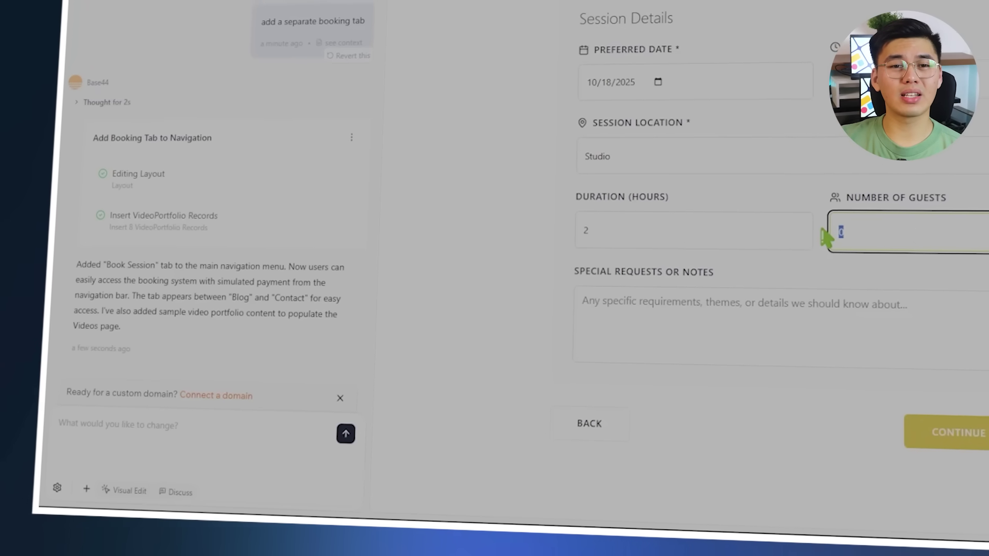
pyautogui.write('2')
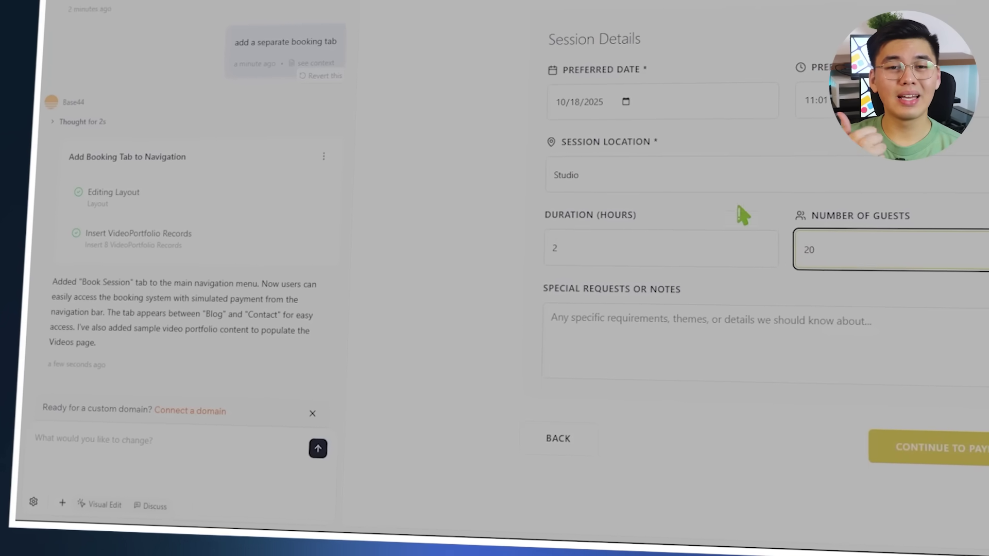
# - Advance the test booking to payment and fill in card number, cardholder name and expiry
pyautogui.click(707, 332)
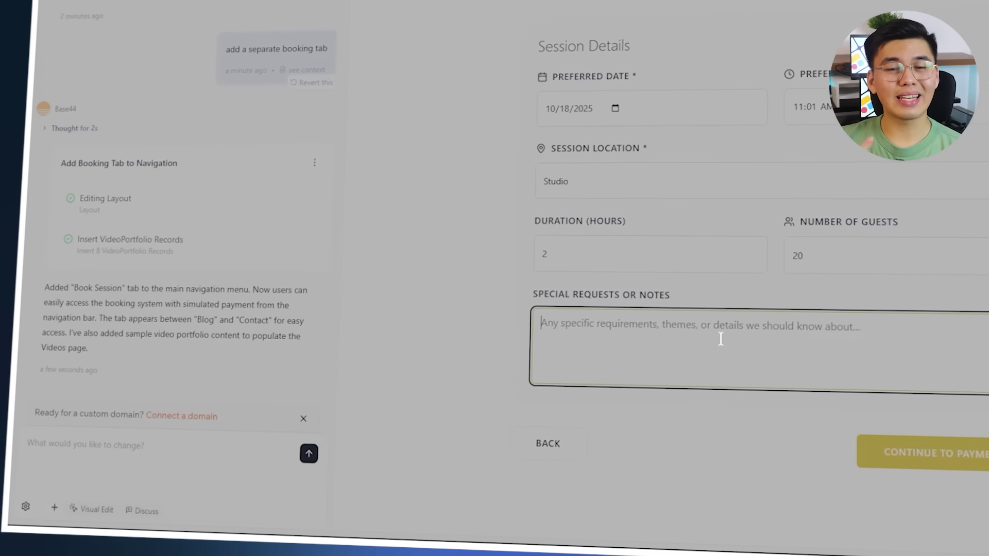
pyautogui.click(938, 452)
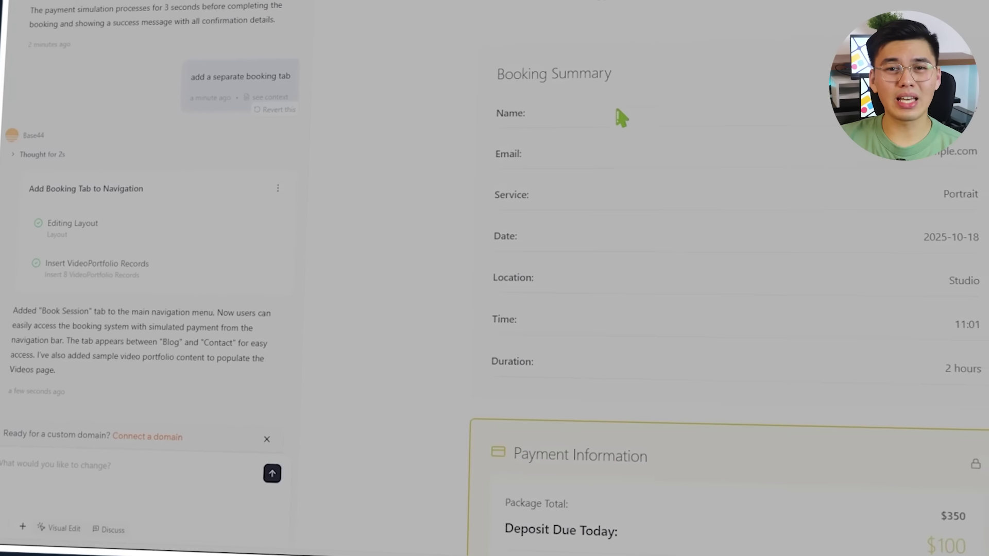
pyautogui.scroll(-5, 758, 155)
pyautogui.click(555, 212)
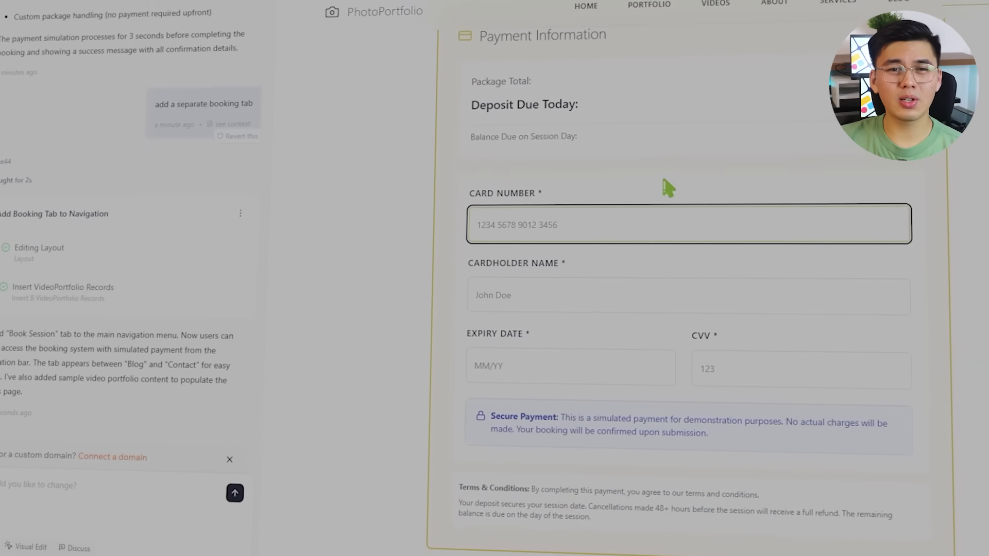
pyautogui.write('4242 4242 4242 42')
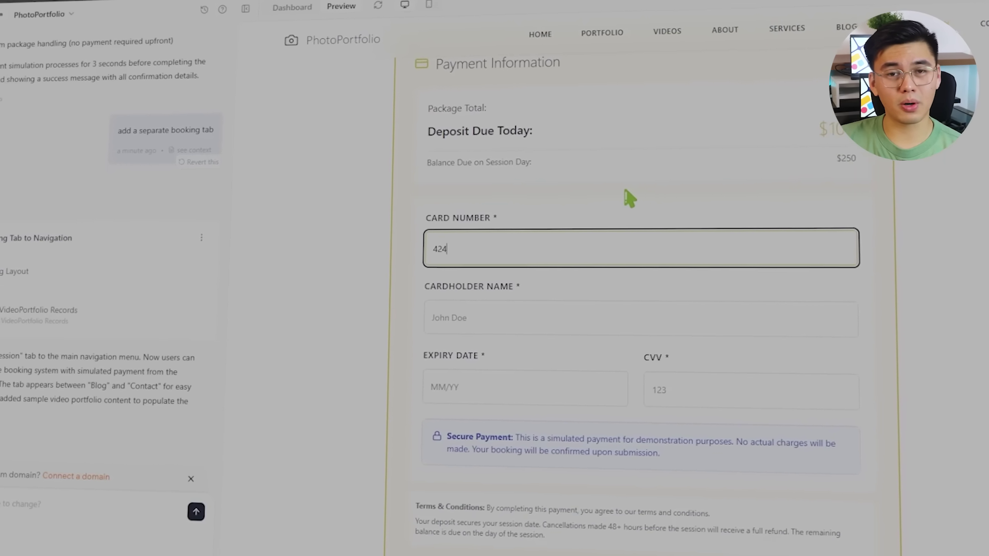
pyautogui.write('42')
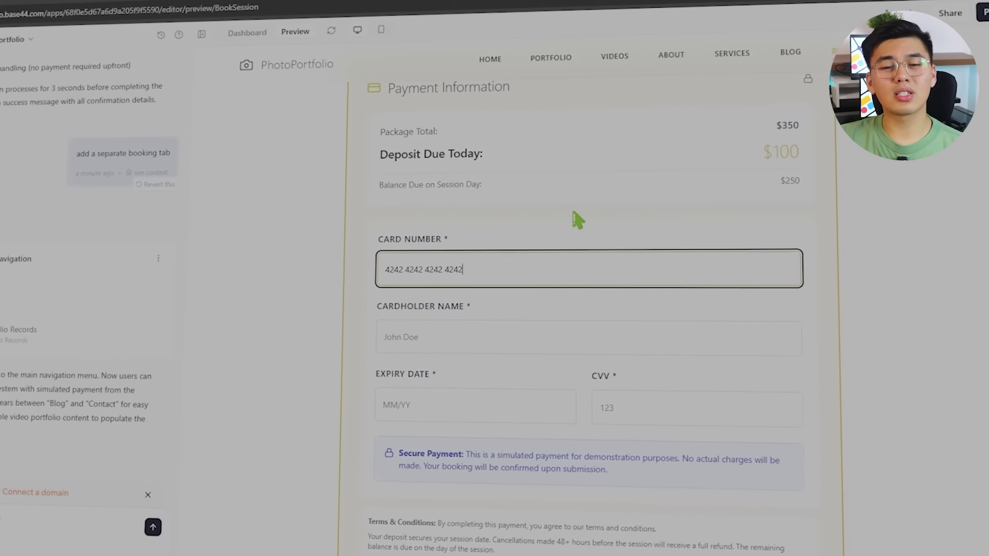
pyautogui.click(495, 333)
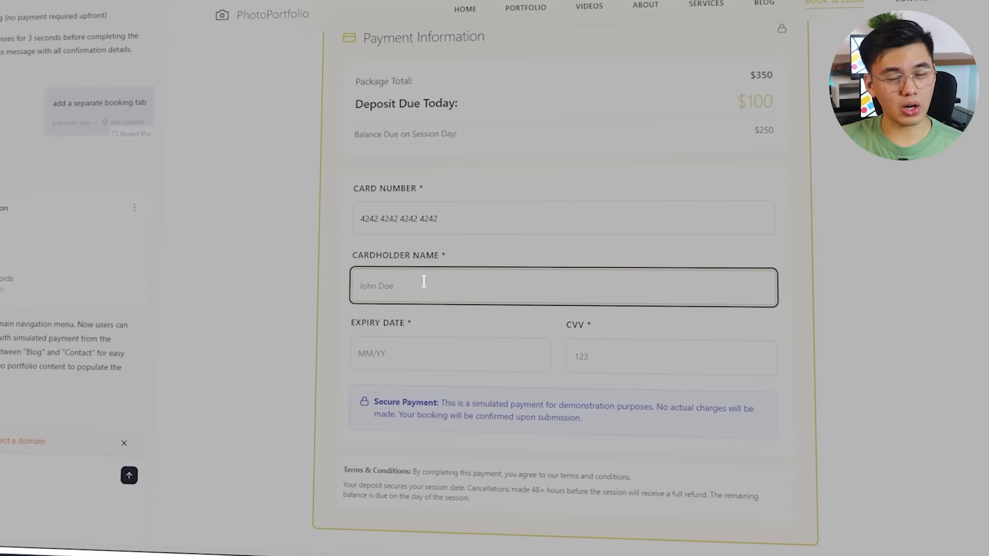
pyautogui.write('John Doe')
pyautogui.press('Tab')
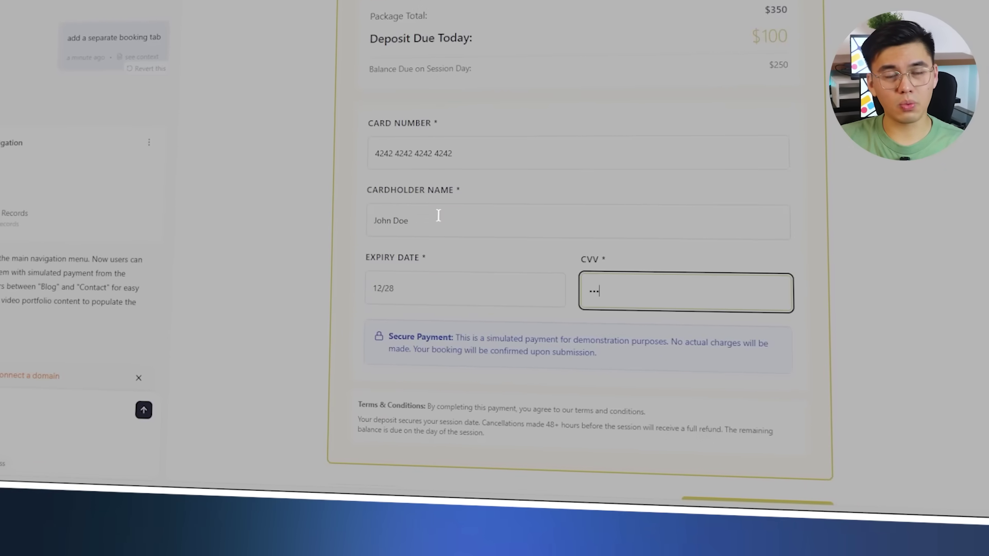
pyautogui.scroll(-4, 438, 217)
pyautogui.scroll(4, 499, 297)
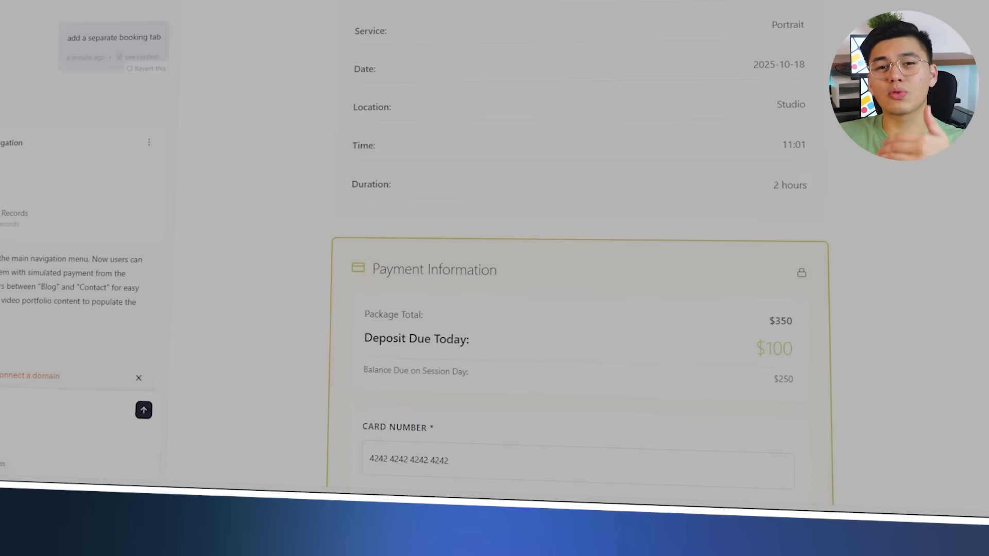
pyautogui.scroll(5, 634, 255)
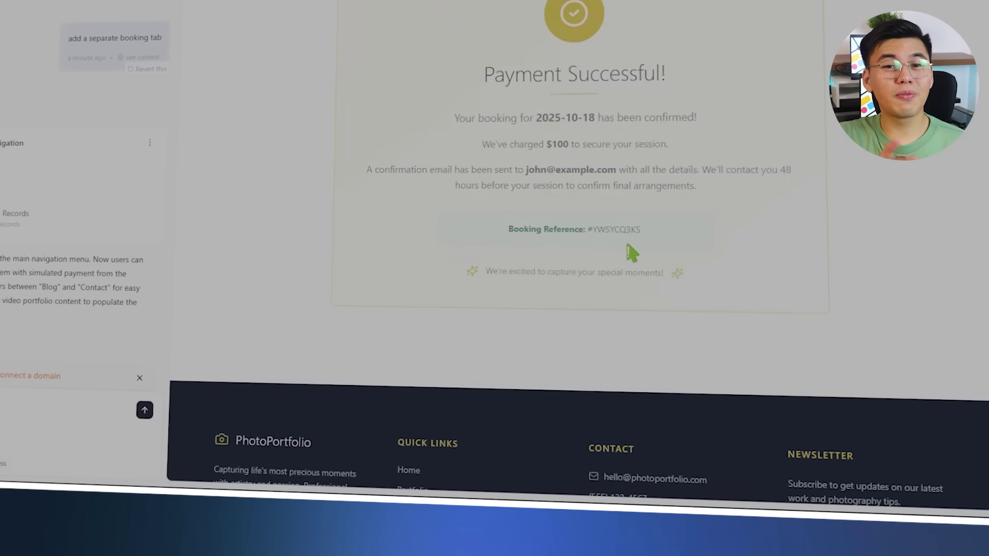
pyautogui.scroll(4, 634, 254)
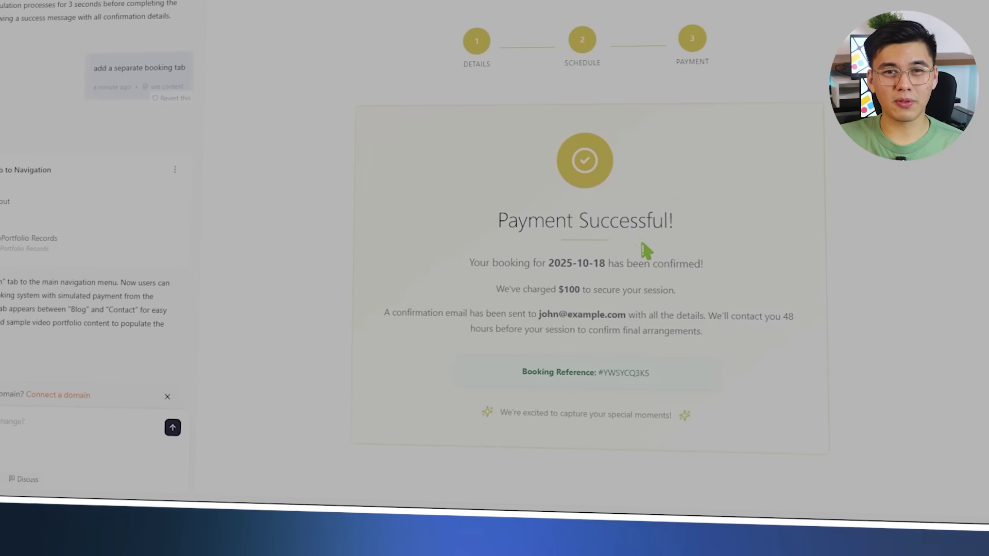
pyautogui.scroll(3, 825, 229)
pyautogui.scroll(3, 830, 243)
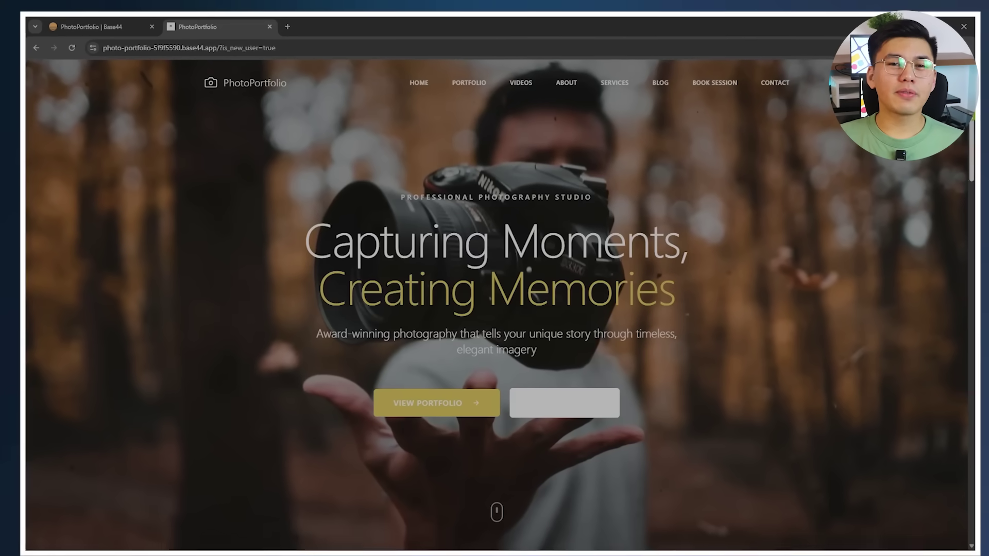
pyautogui.scroll(-5, 495, 309)
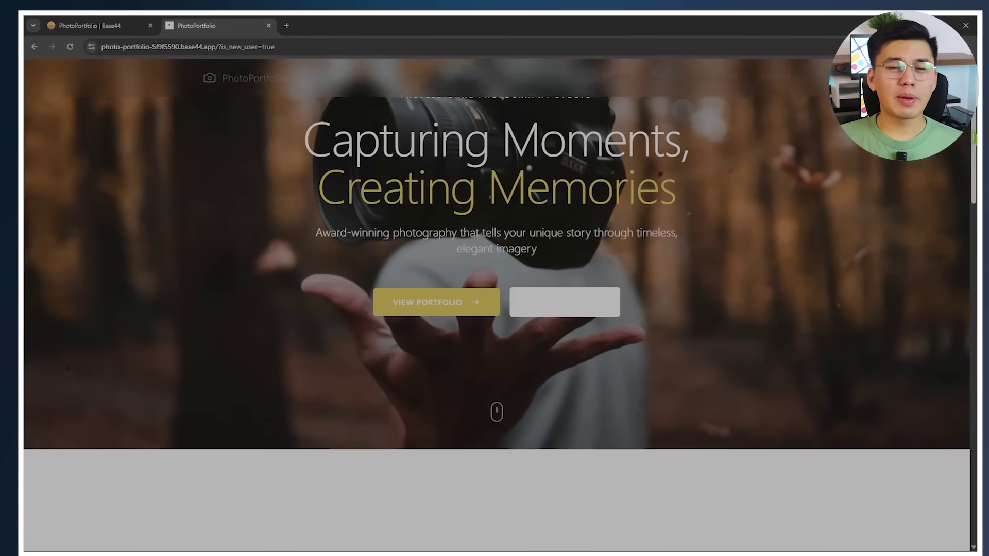
pyautogui.scroll(-5, 494, 309)
pyautogui.scroll(-5, 495, 309)
pyautogui.scroll(-3, 494, 309)
pyautogui.scroll(-4, 495, 309)
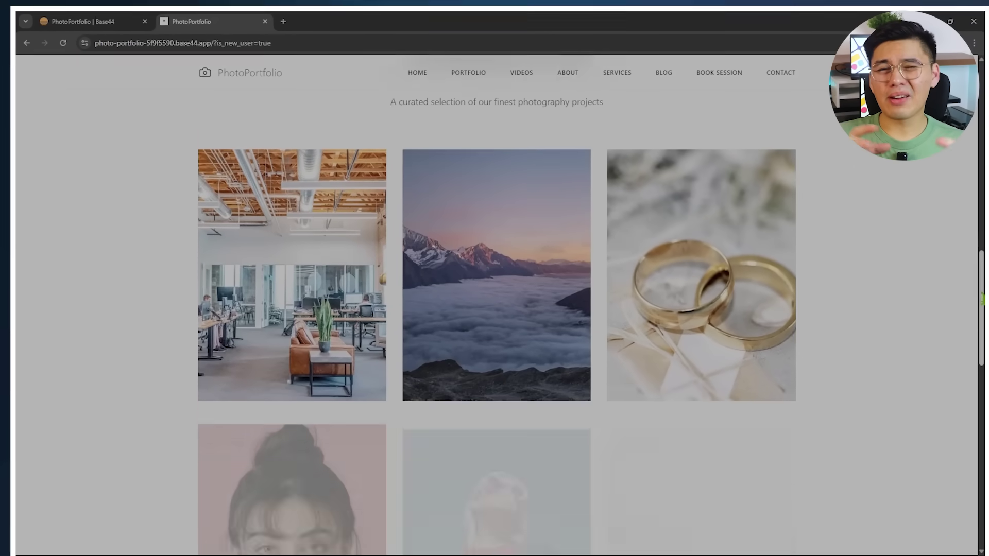
pyautogui.scroll(-4, 495, 310)
pyautogui.scroll(-4, 495, 310)
pyautogui.scroll(-4, 494, 309)
pyautogui.scroll(-4, 495, 309)
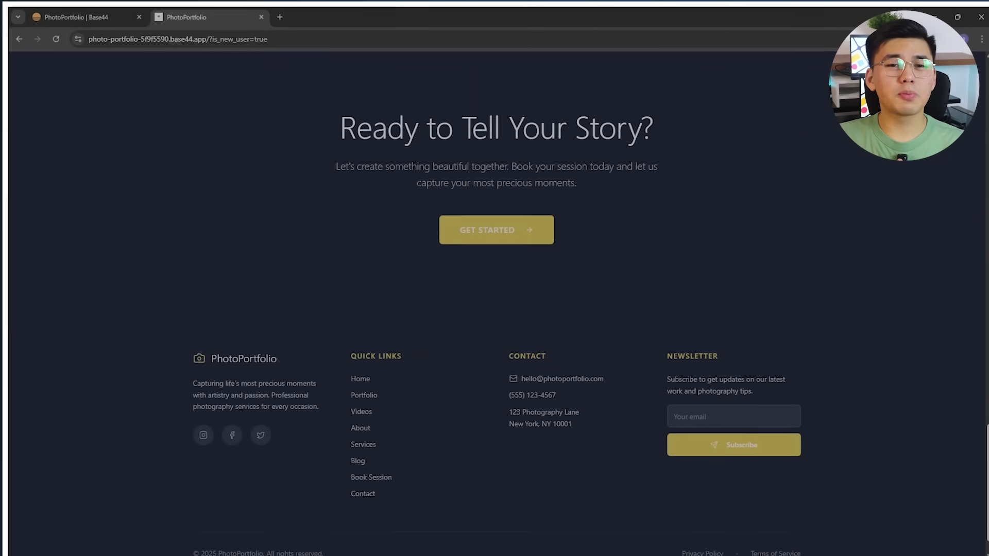
# - On Portfolio, try the Weddings, Portraits, Landscapes, Commercial, Events and Fashion filters, then open Videos
pyautogui.click(463, 68)
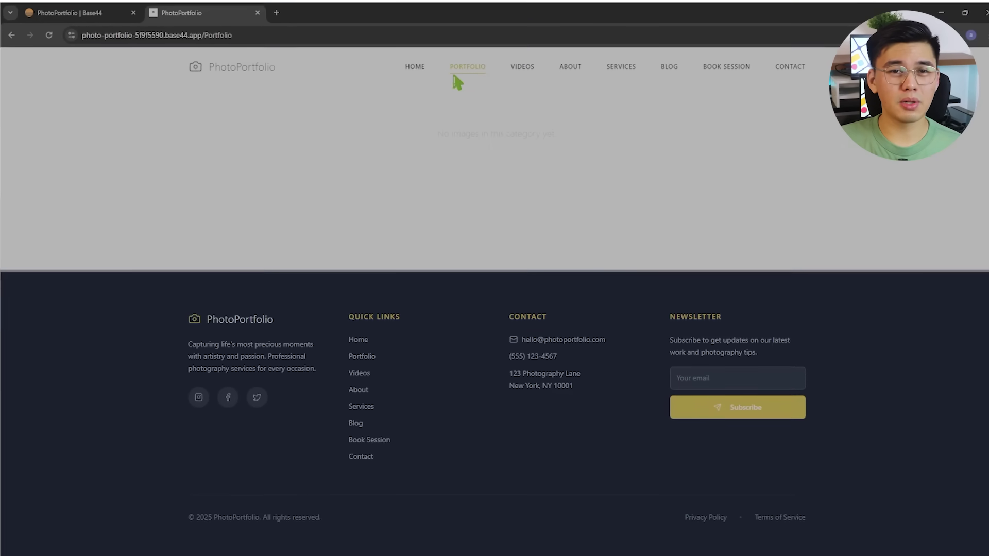
pyautogui.scroll(4, 495, 309)
pyautogui.scroll(4, 495, 309)
pyautogui.scroll(4, 960, 178)
pyautogui.scroll(5, 960, 179)
pyautogui.scroll(2, 960, 178)
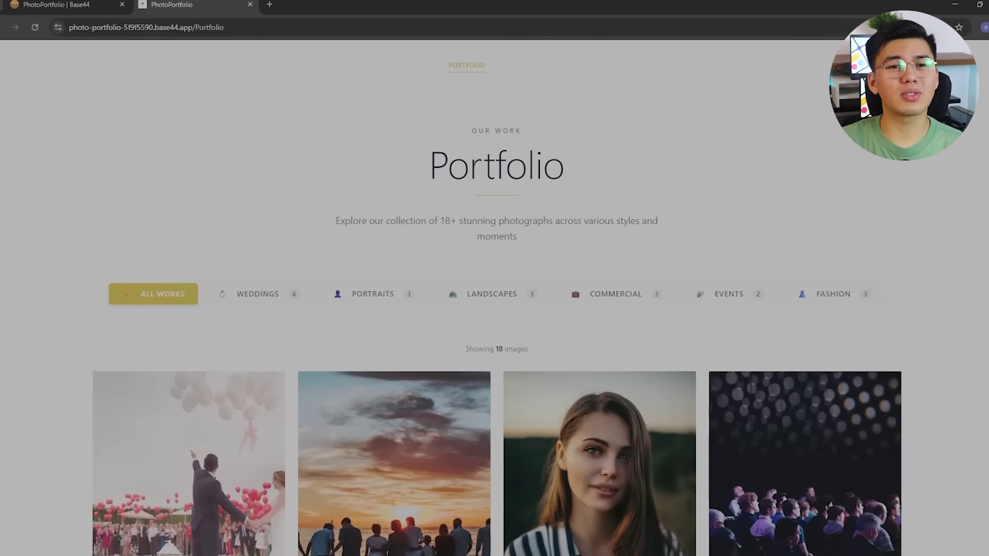
pyautogui.scroll(-3, 960, 178)
pyautogui.scroll(2, 495, 309)
pyautogui.scroll(2, 494, 309)
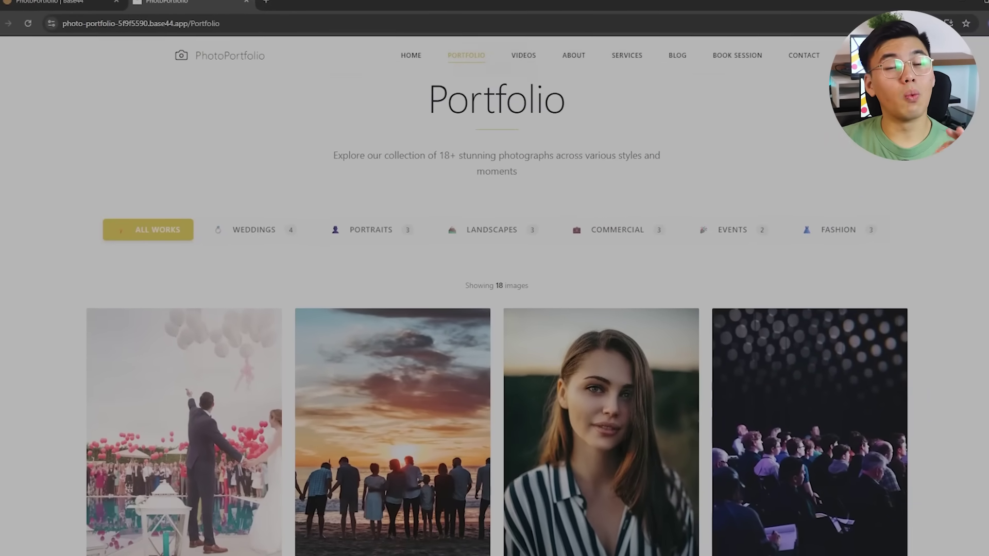
pyautogui.click(252, 229)
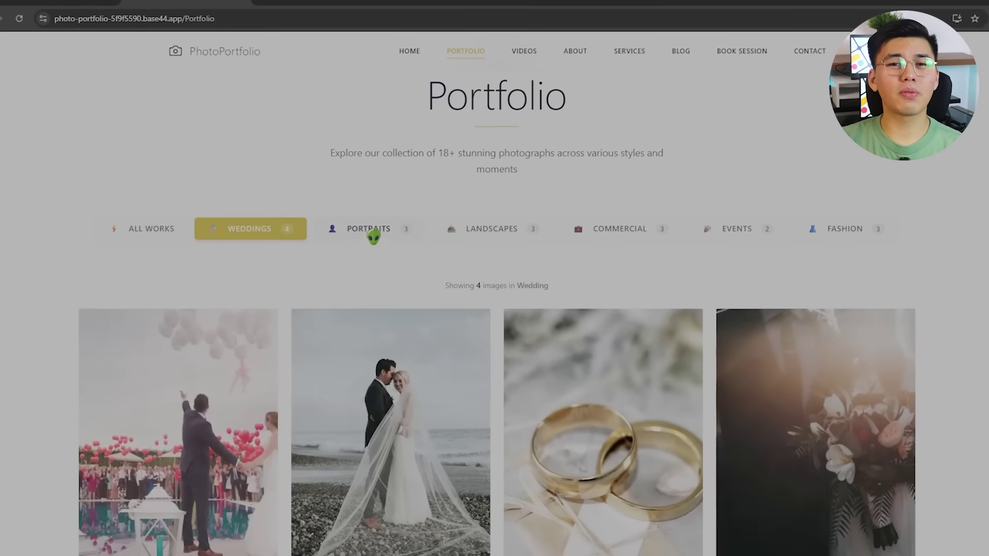
pyautogui.click(369, 229)
pyautogui.click(486, 228)
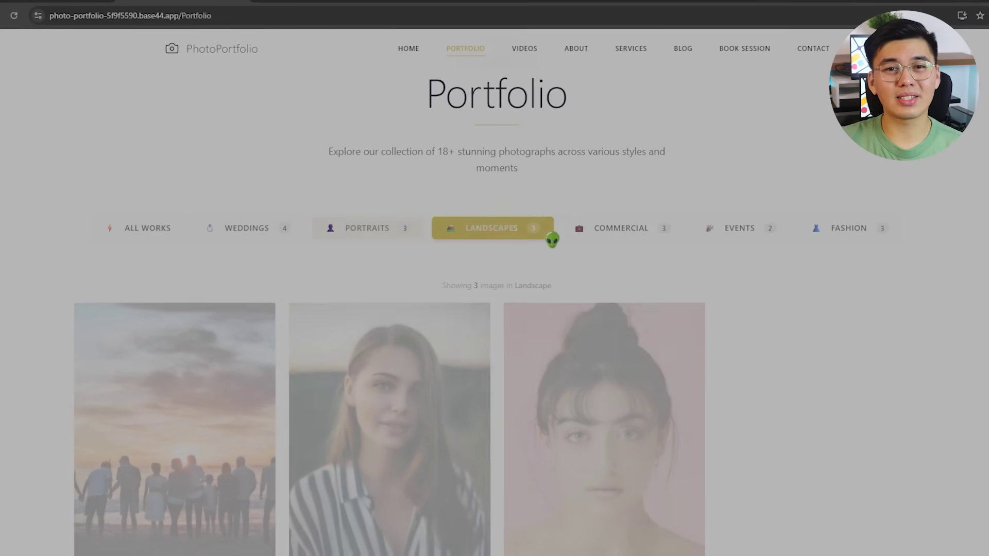
pyautogui.click(616, 229)
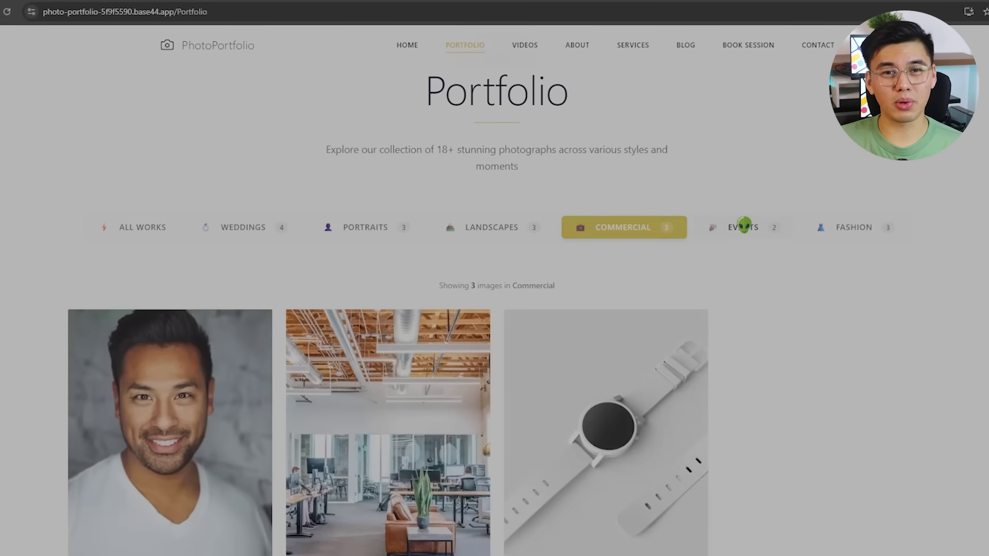
pyautogui.click(738, 227)
pyautogui.click(846, 227)
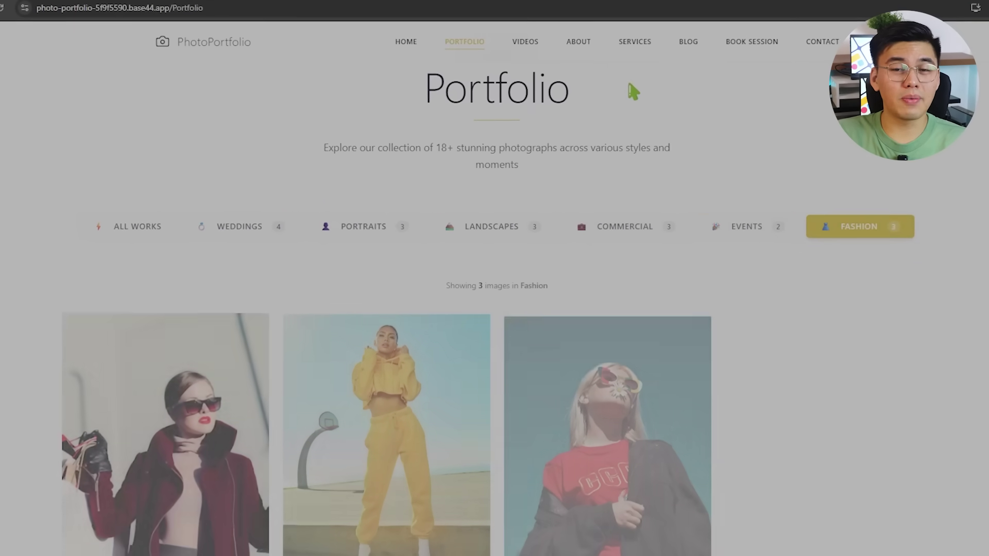
pyautogui.click(524, 44)
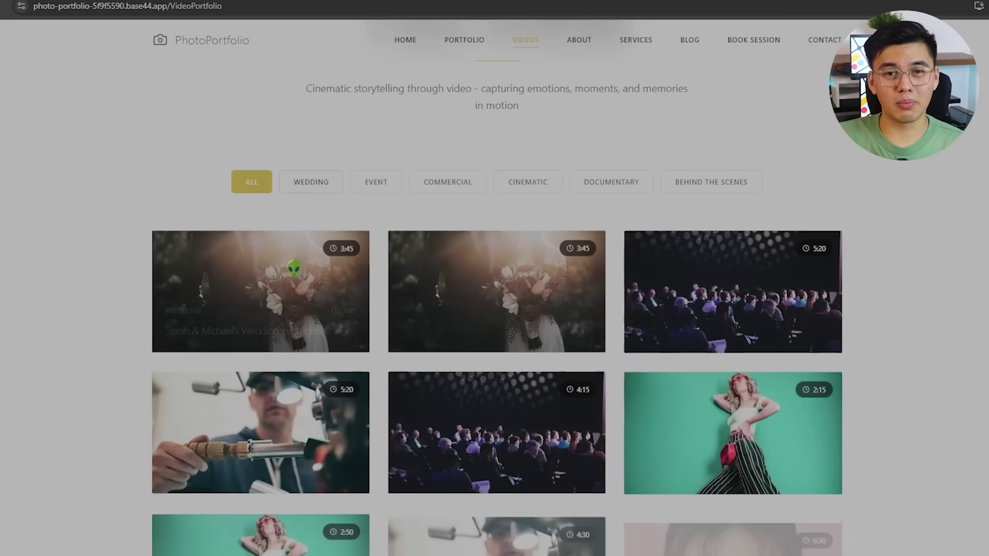
# - Play and close the Sarah & Michael, Emma & David and Corporate Event videos
pyautogui.click(255, 351)
pyautogui.press('Escape')
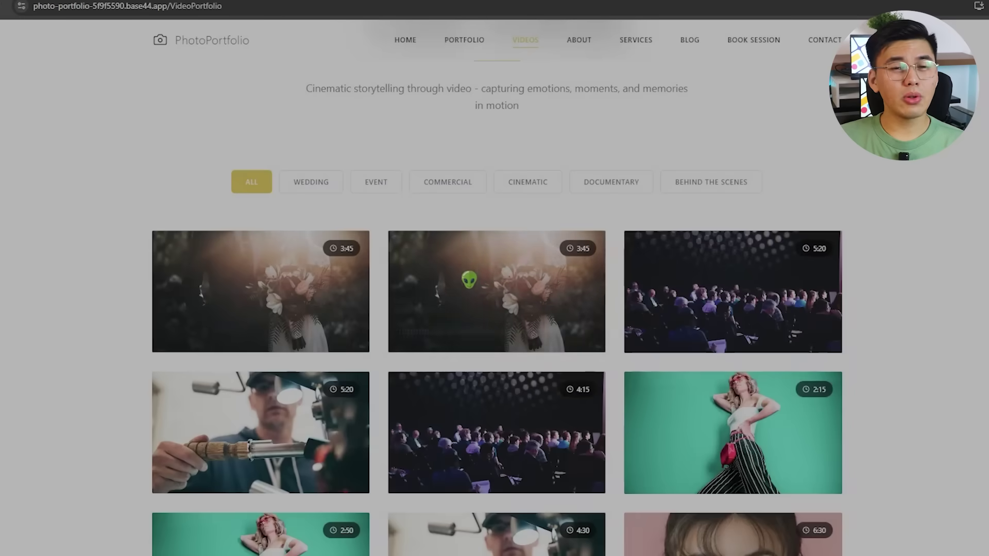
pyautogui.click(496, 291)
pyautogui.press('Escape')
pyautogui.click(715, 285)
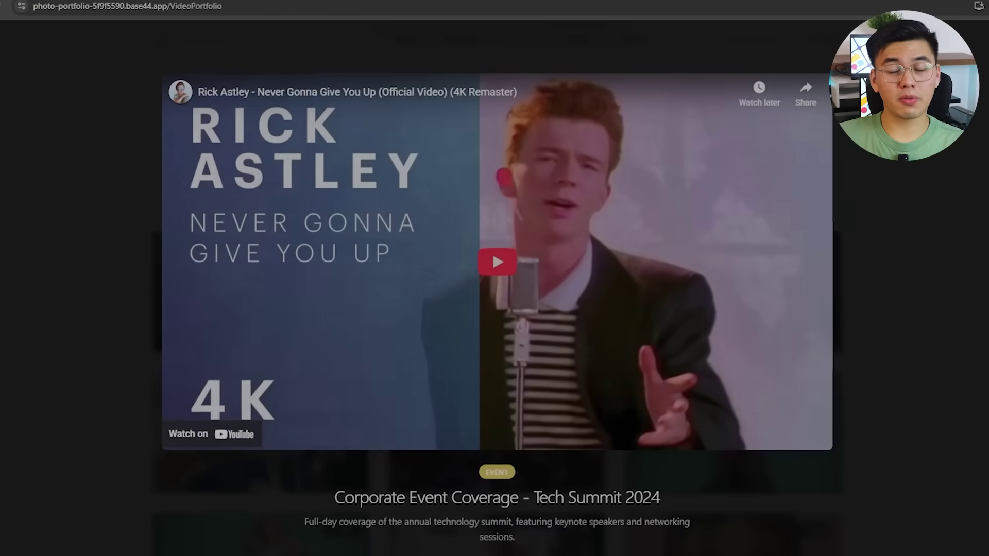
pyautogui.press('Escape')
# - Try the Wedding, Event, Commercial, Cinematic, Documentary and Behind the Scenes filters, then open About
pyautogui.click(311, 182)
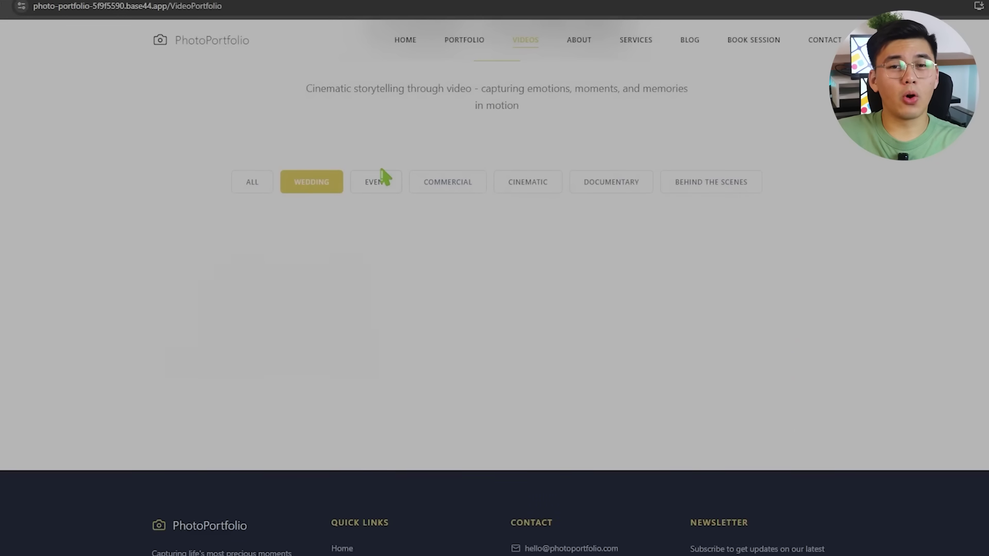
pyautogui.click(377, 182)
pyautogui.click(448, 182)
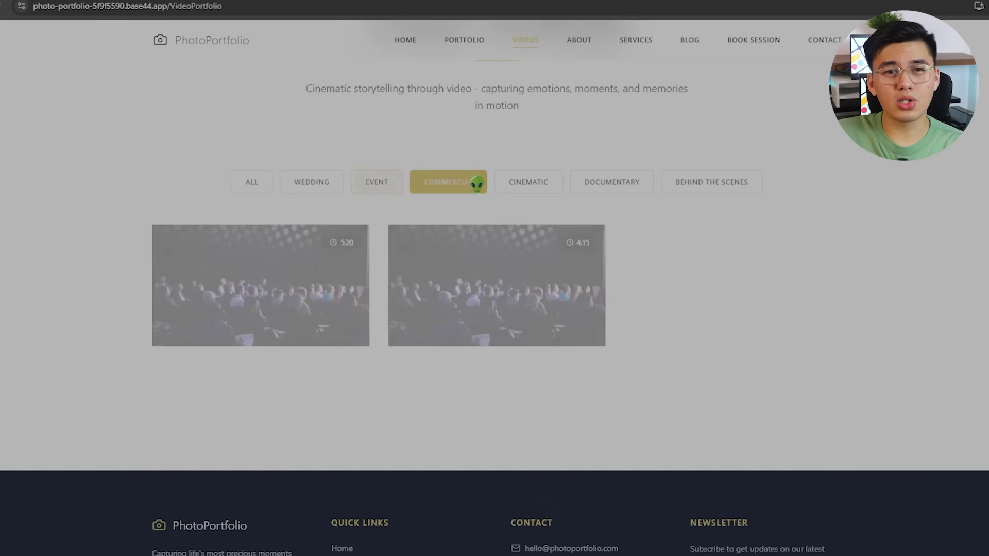
pyautogui.click(527, 182)
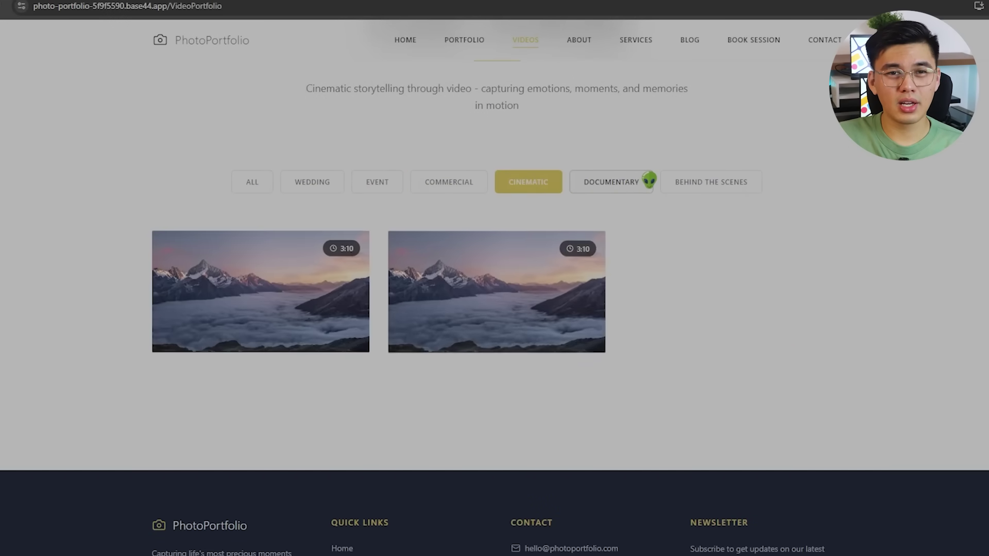
pyautogui.click(641, 182)
pyautogui.click(726, 182)
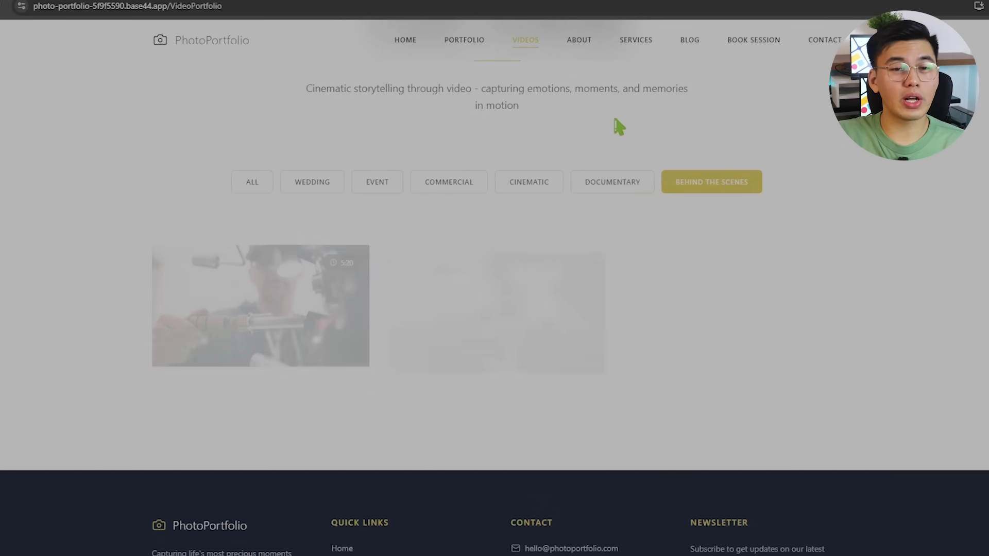
pyautogui.click(578, 39)
pyautogui.scroll(2, 484, 198)
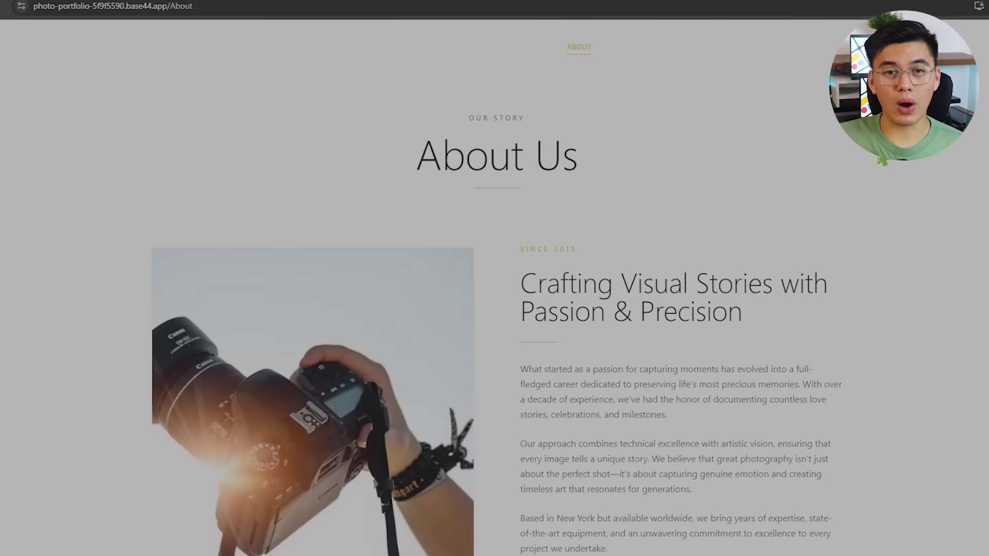
pyautogui.scroll(-5, 494, 279)
pyautogui.scroll(-5, 495, 278)
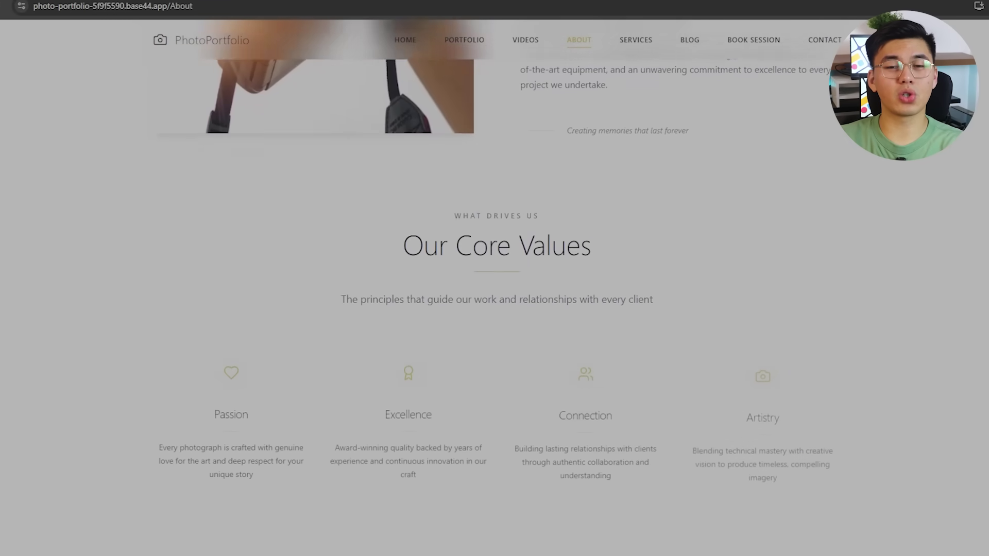
pyautogui.scroll(-5, 495, 278)
pyautogui.scroll(-5, 494, 278)
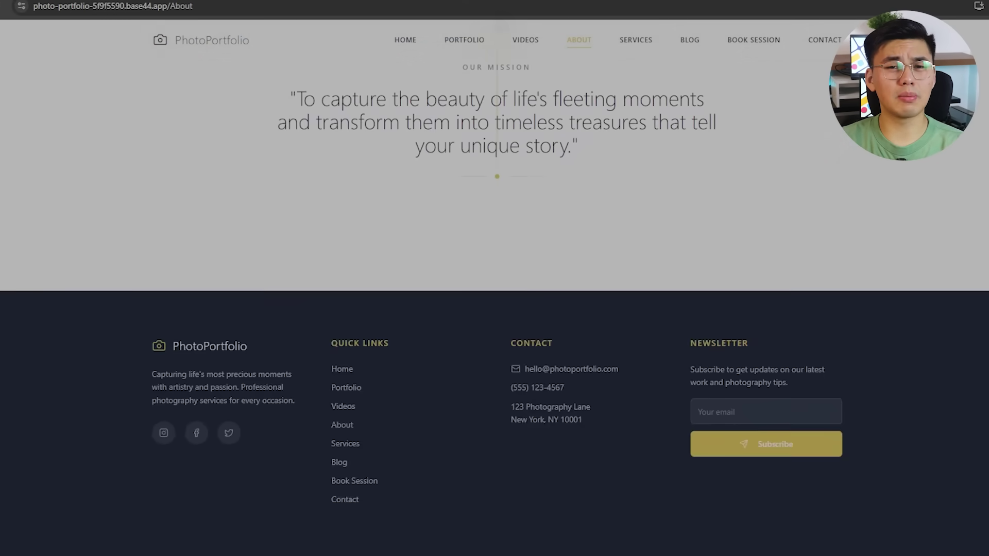
pyautogui.scroll(8, 494, 278)
pyautogui.scroll(5, 495, 278)
pyautogui.scroll(5, 495, 278)
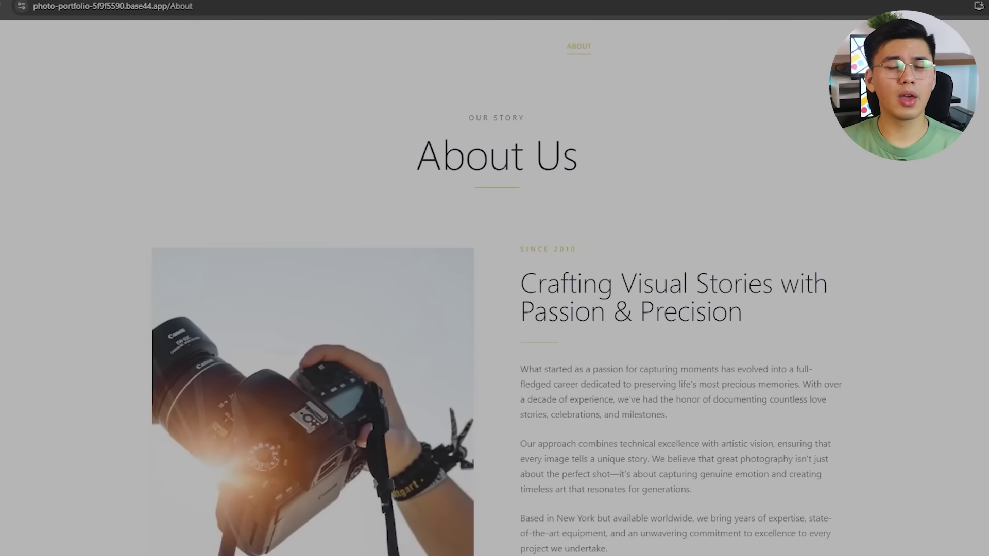
# - Move from the About page to the Services page
pyautogui.click(634, 47)
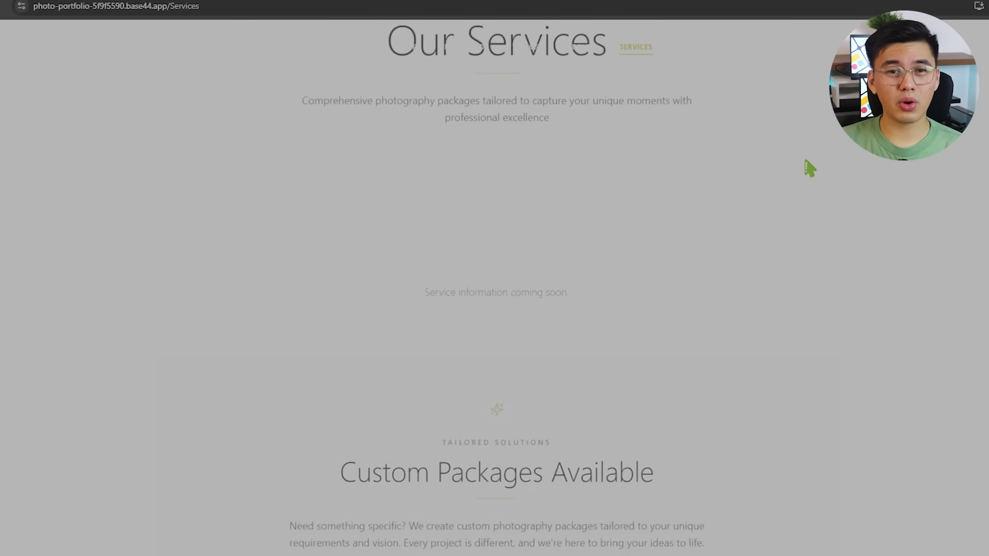
pyautogui.scroll(-5, 495, 279)
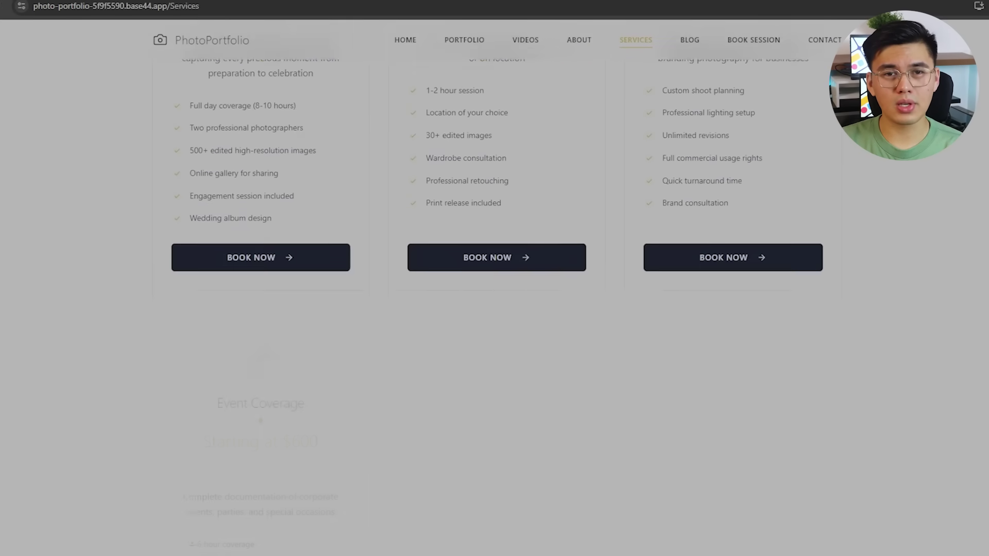
pyautogui.scroll(-5, 494, 279)
pyautogui.scroll(-5, 494, 278)
pyautogui.scroll(-5, 495, 279)
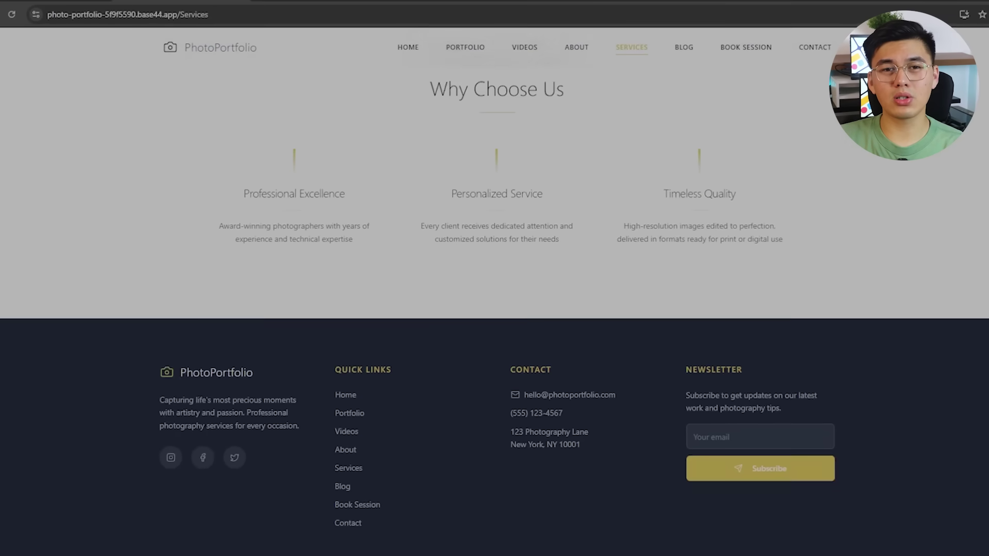
pyautogui.scroll(5, 494, 278)
pyautogui.scroll(5, 495, 278)
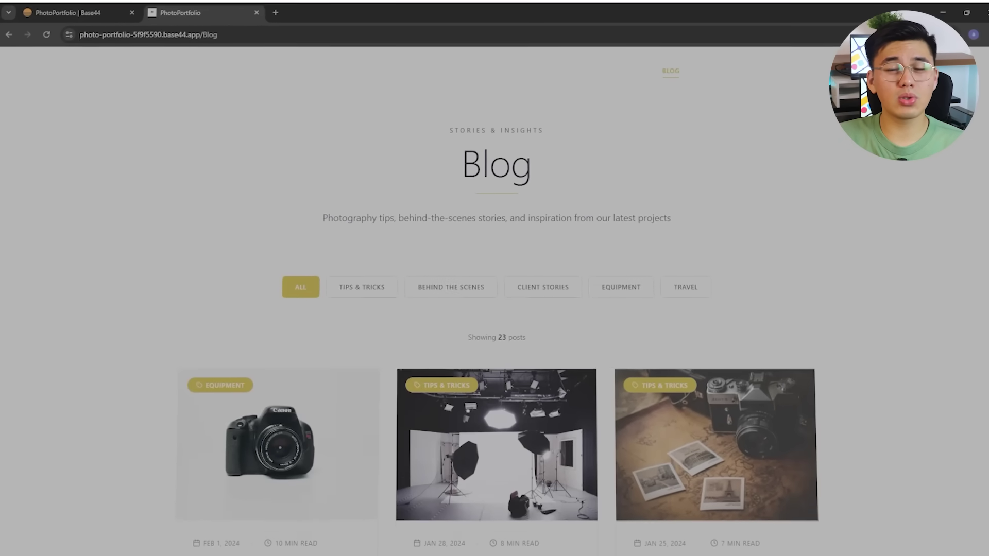
pyautogui.scroll(-5, 495, 309)
pyautogui.scroll(-5, 495, 309)
pyautogui.scroll(-5, 494, 309)
pyautogui.scroll(-5, 495, 309)
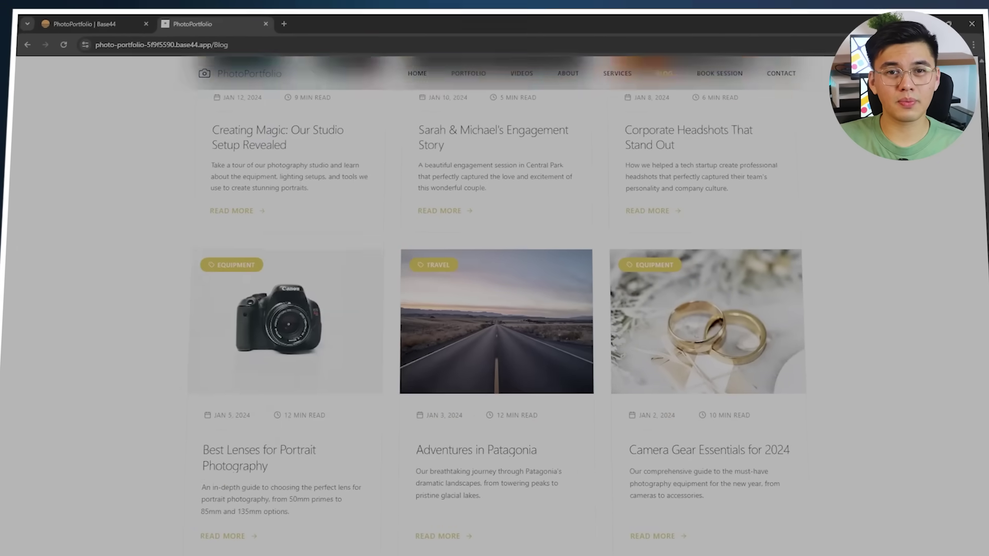
pyautogui.scroll(-5, 495, 309)
pyautogui.scroll(-5, 495, 309)
pyautogui.scroll(-5, 495, 309)
pyautogui.scroll(5, 495, 309)
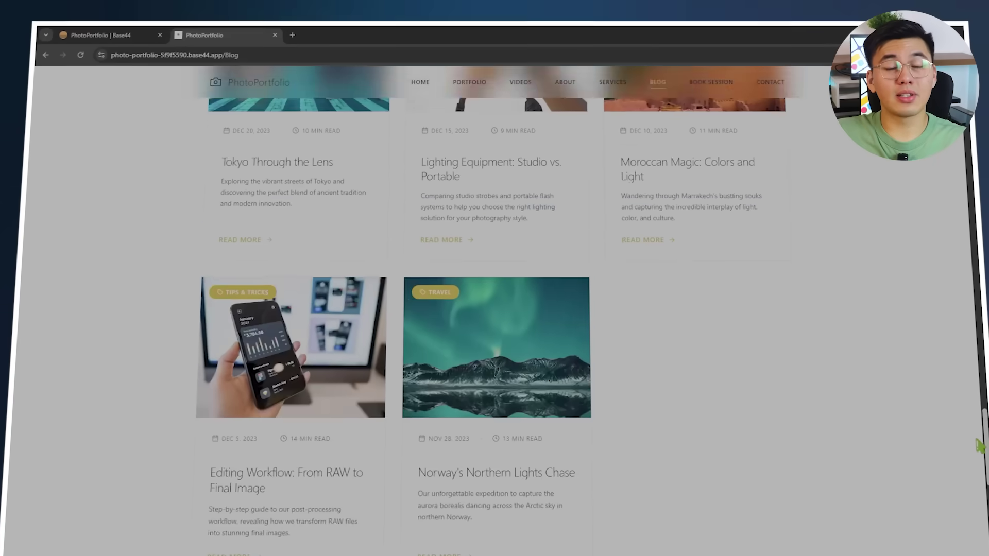
pyautogui.scroll(5, 495, 309)
pyautogui.scroll(5, 935, 210)
pyautogui.scroll(5, 925, 168)
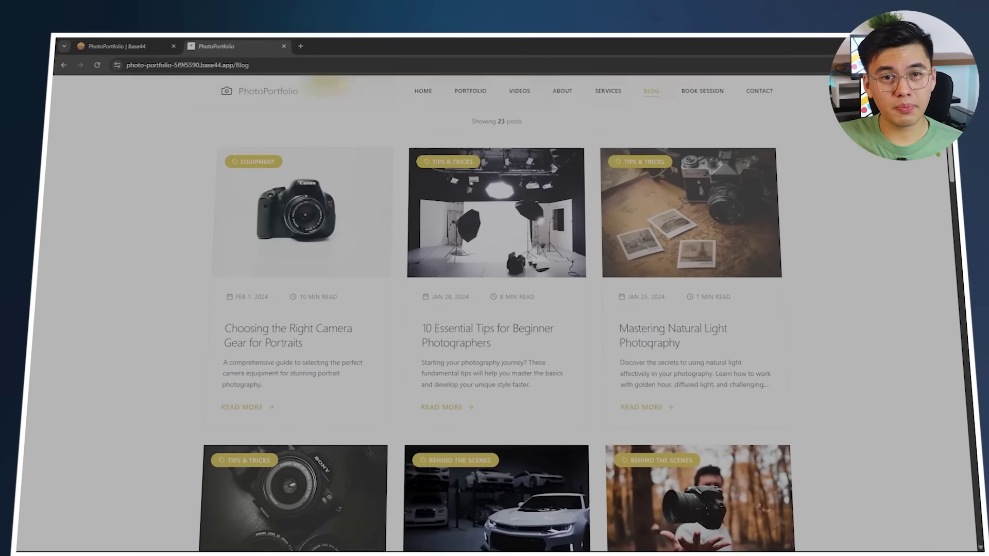
# - Filter the blog by Tips & Tricks, Behind the Scenes, Client Stories, Equipment and Travel
pyautogui.click(363, 146)
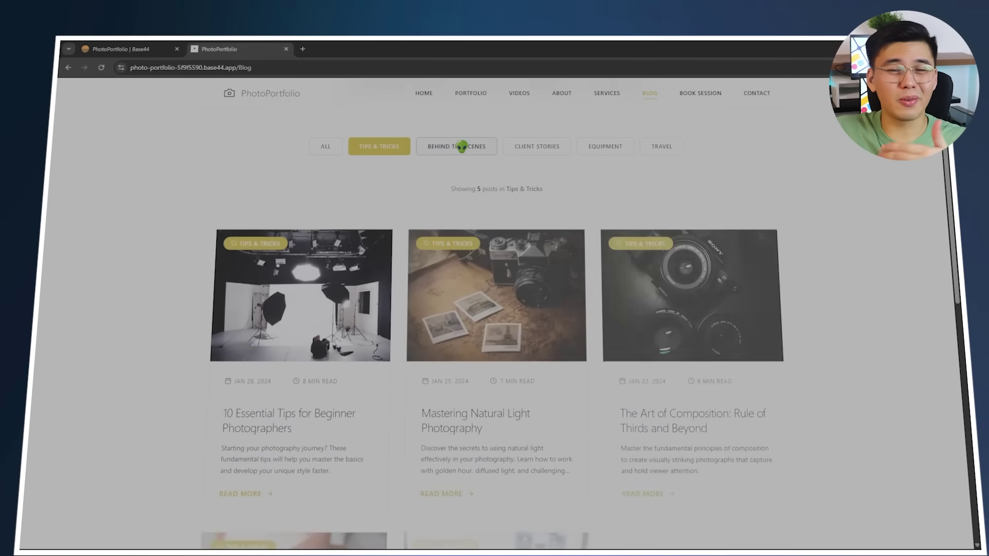
pyautogui.click(460, 146)
pyautogui.click(536, 146)
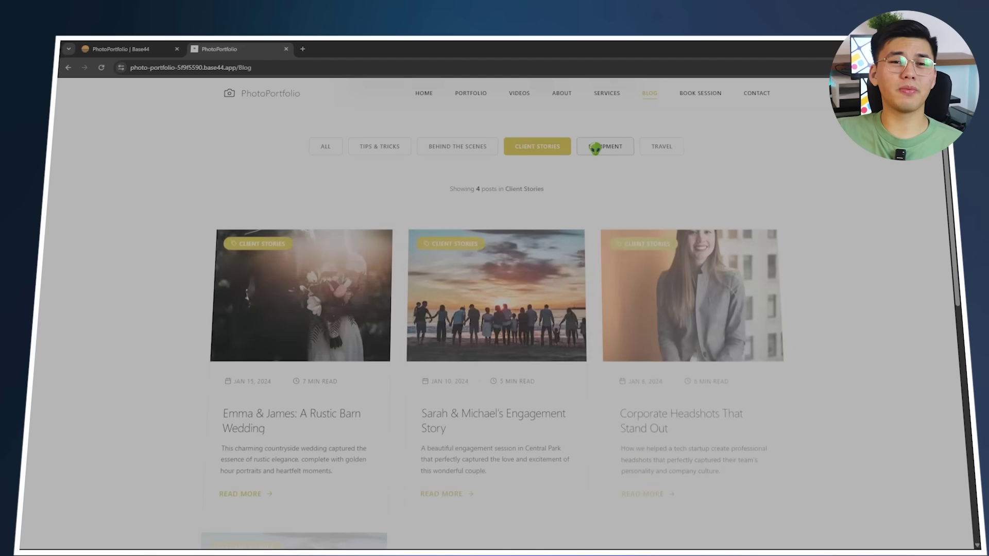
pyautogui.click(605, 147)
pyautogui.click(662, 147)
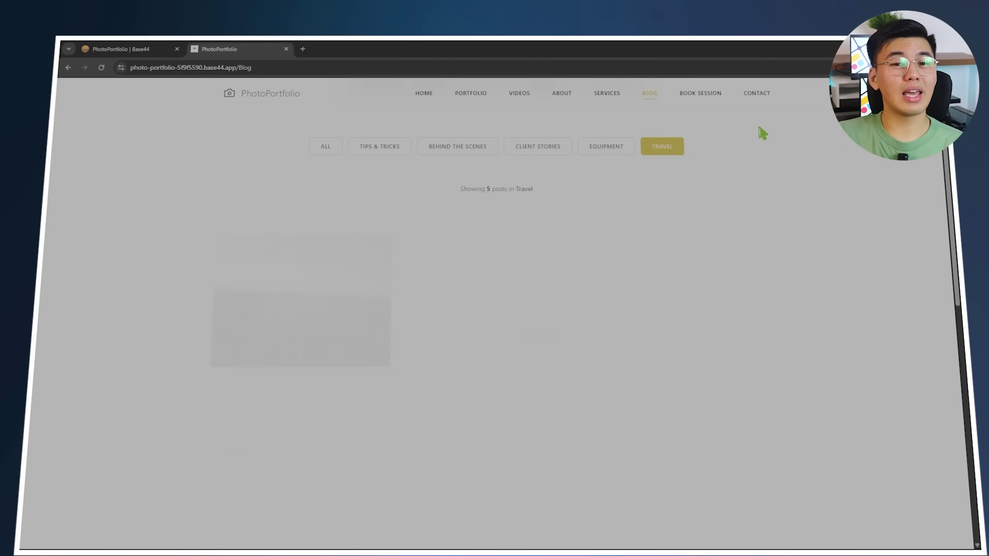
# - Visit the Book Session and Contact pages, then return to Home
pyautogui.click(701, 93)
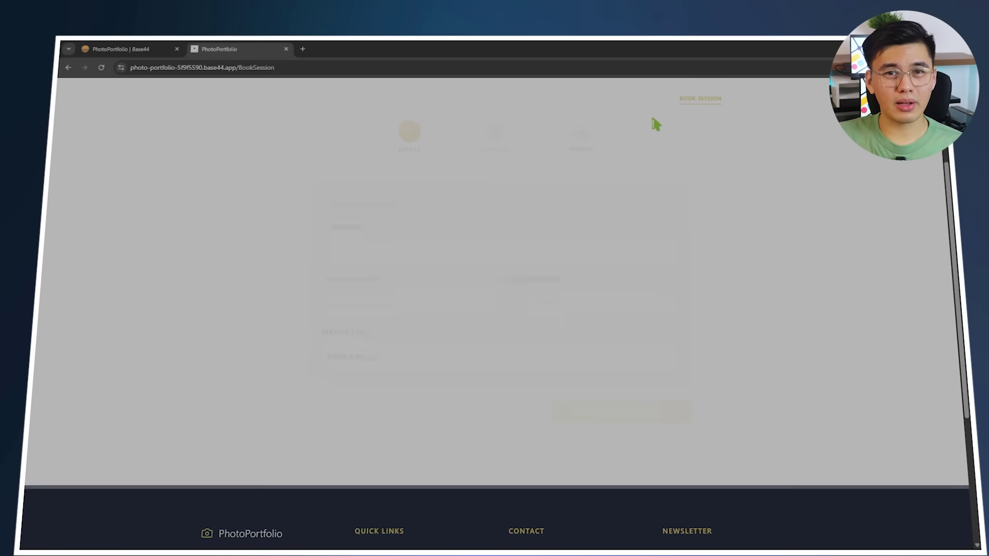
pyautogui.scroll(3, 678, 171)
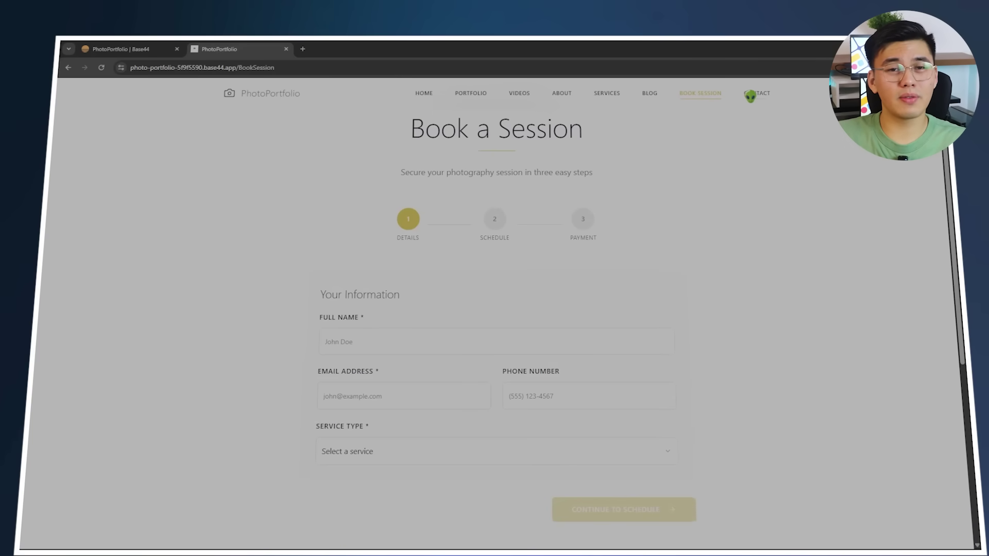
pyautogui.click(757, 97)
pyautogui.scroll(-3, 785, 123)
pyautogui.scroll(-3, 773, 131)
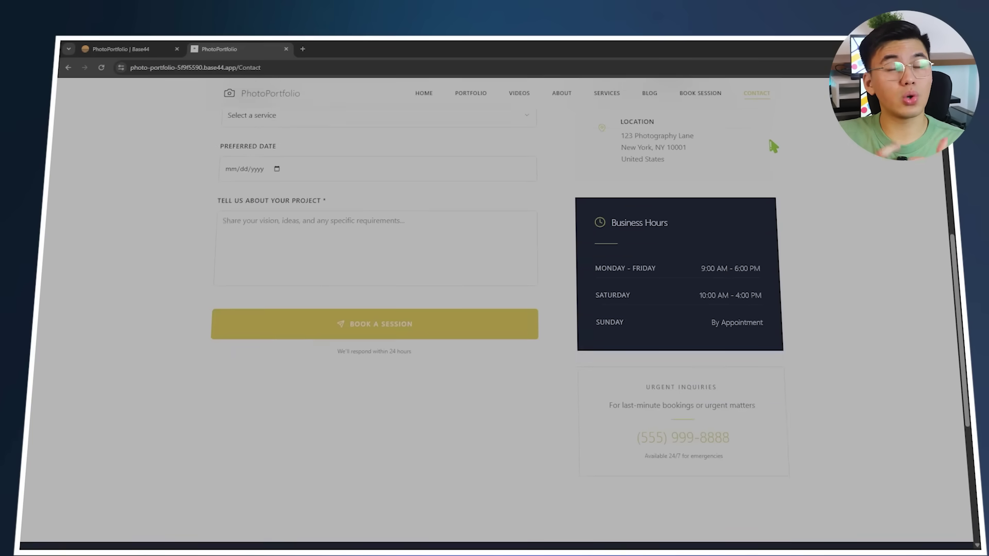
pyautogui.scroll(-2, 767, 134)
pyautogui.scroll(5, 772, 148)
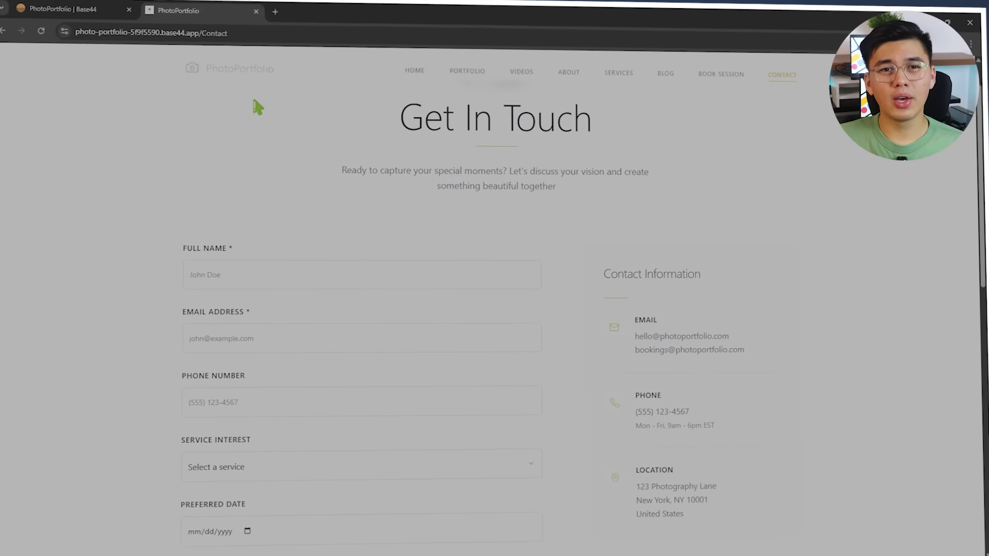
pyautogui.click(423, 93)
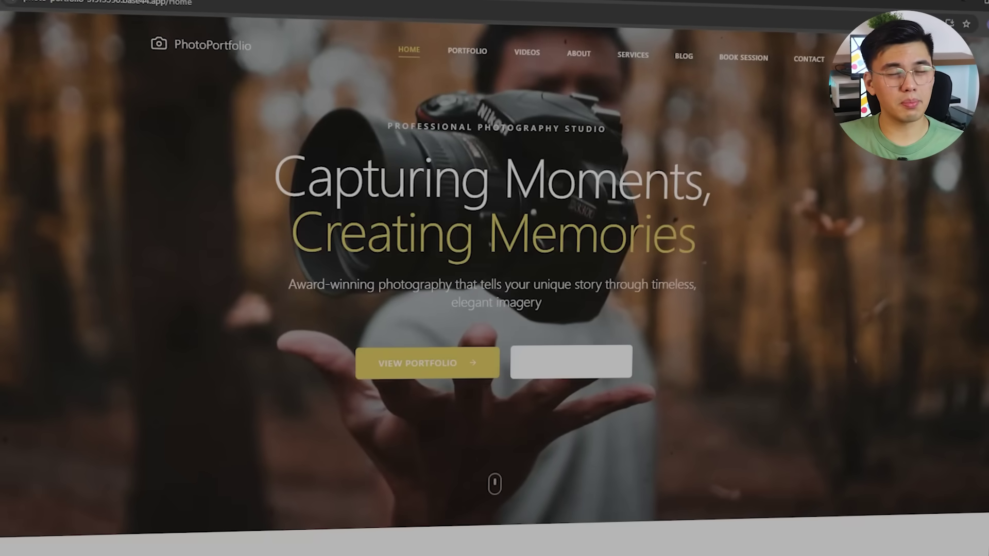